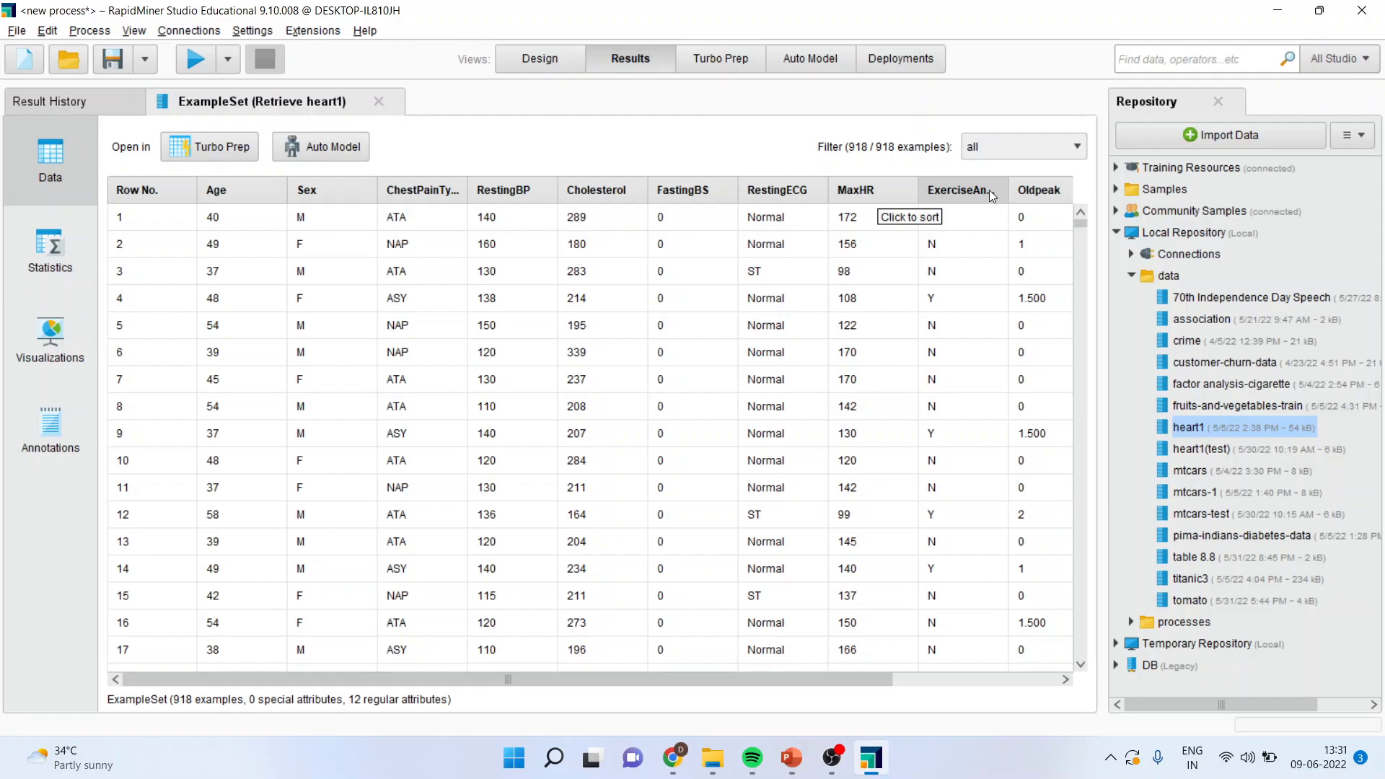
Step: Sort the heart1 example set by the HeartDisease column so the Yes rows come first
{"action": "left_click_drag", "start_coordinate": [857, 686], "coordinate": [1020, 667]}
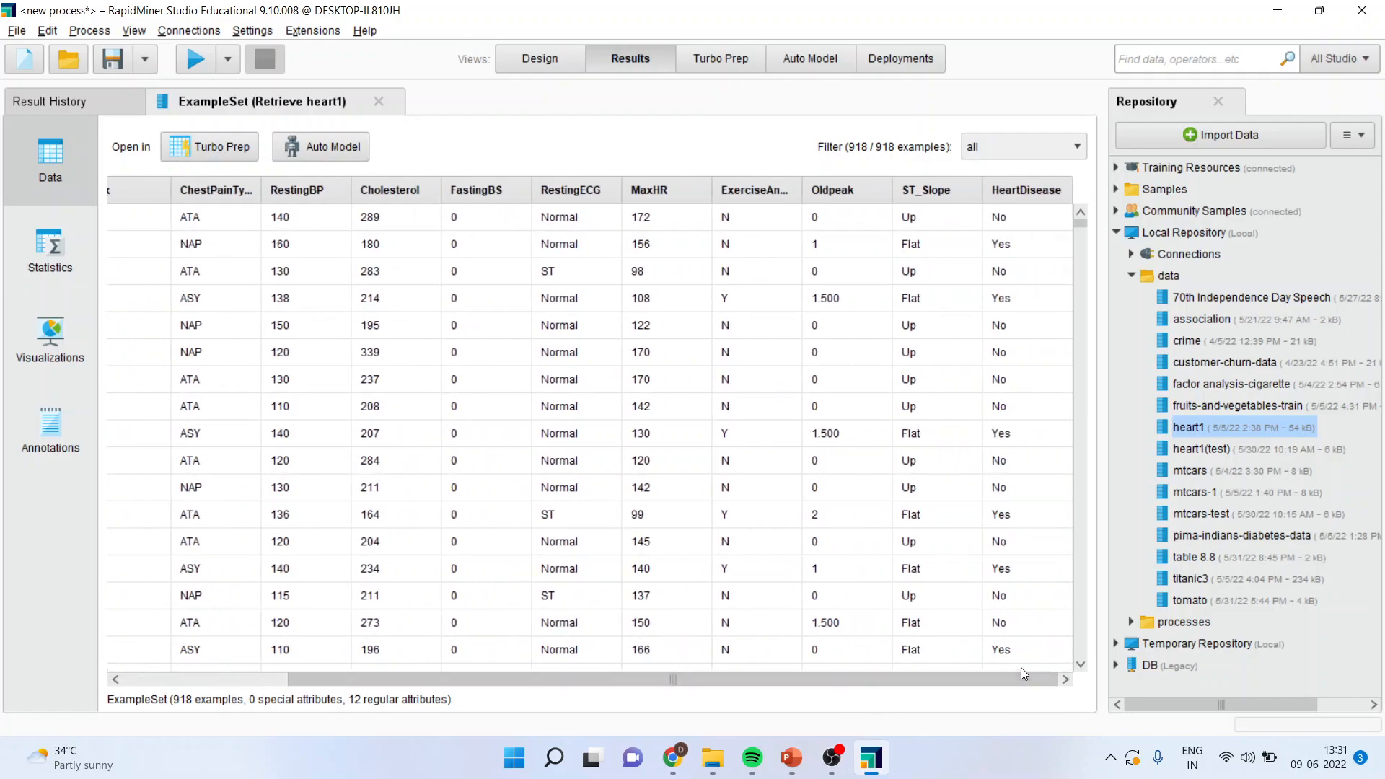
{"action": "left_click", "coordinate": [1028, 190]}
{"action": "left_click", "coordinate": [1027, 189]}
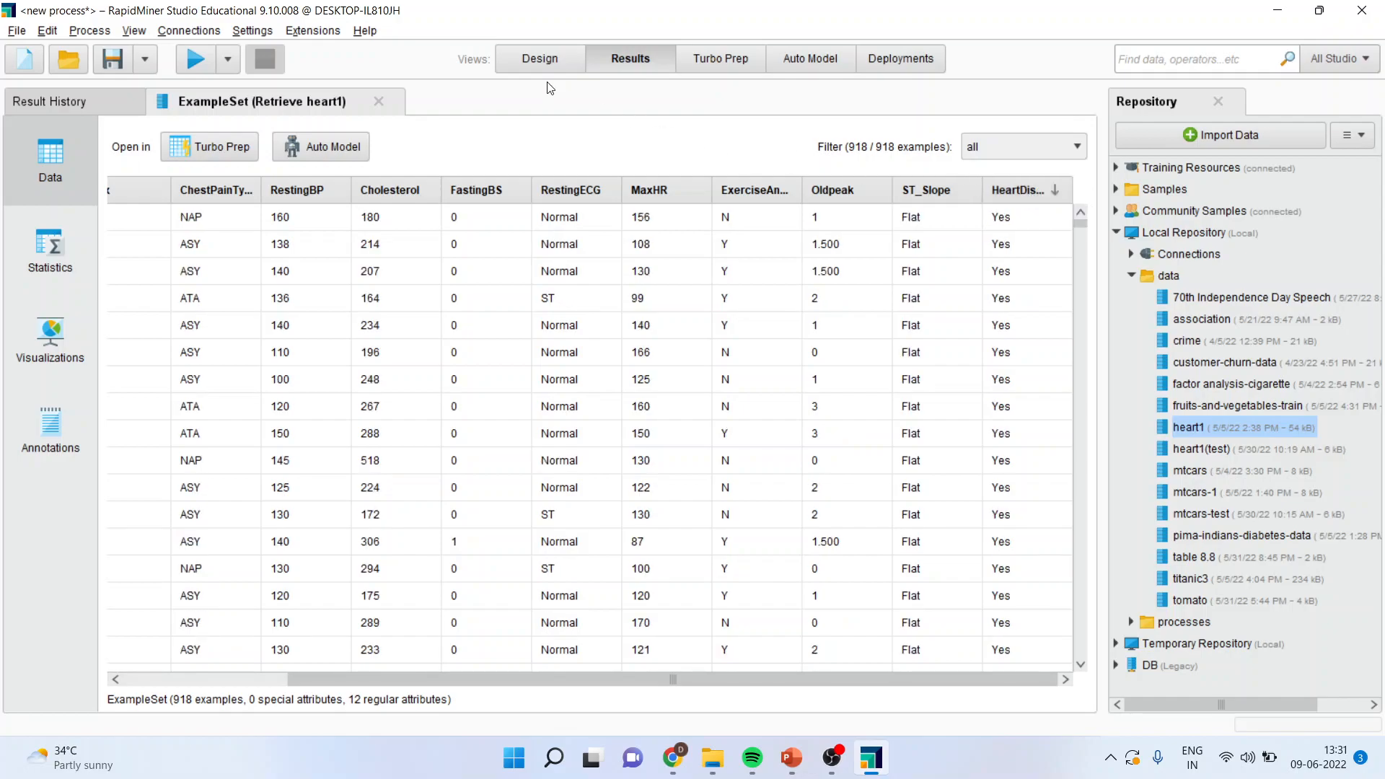
Step: Return to the process design and insert a Select Attributes operator on the connection after Retrieve heart1
{"action": "left_click", "coordinate": [539, 64]}
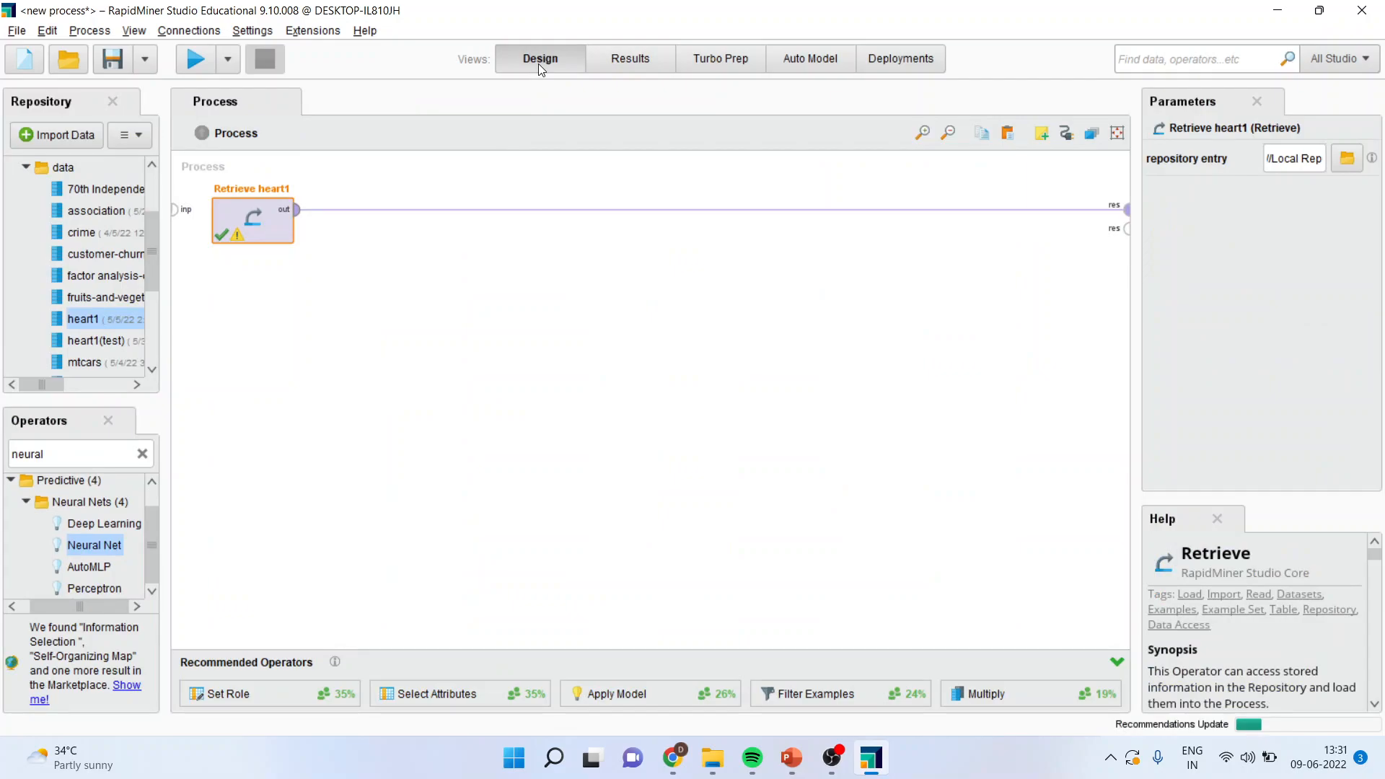
{"action": "double_click", "coordinate": [79, 454]}
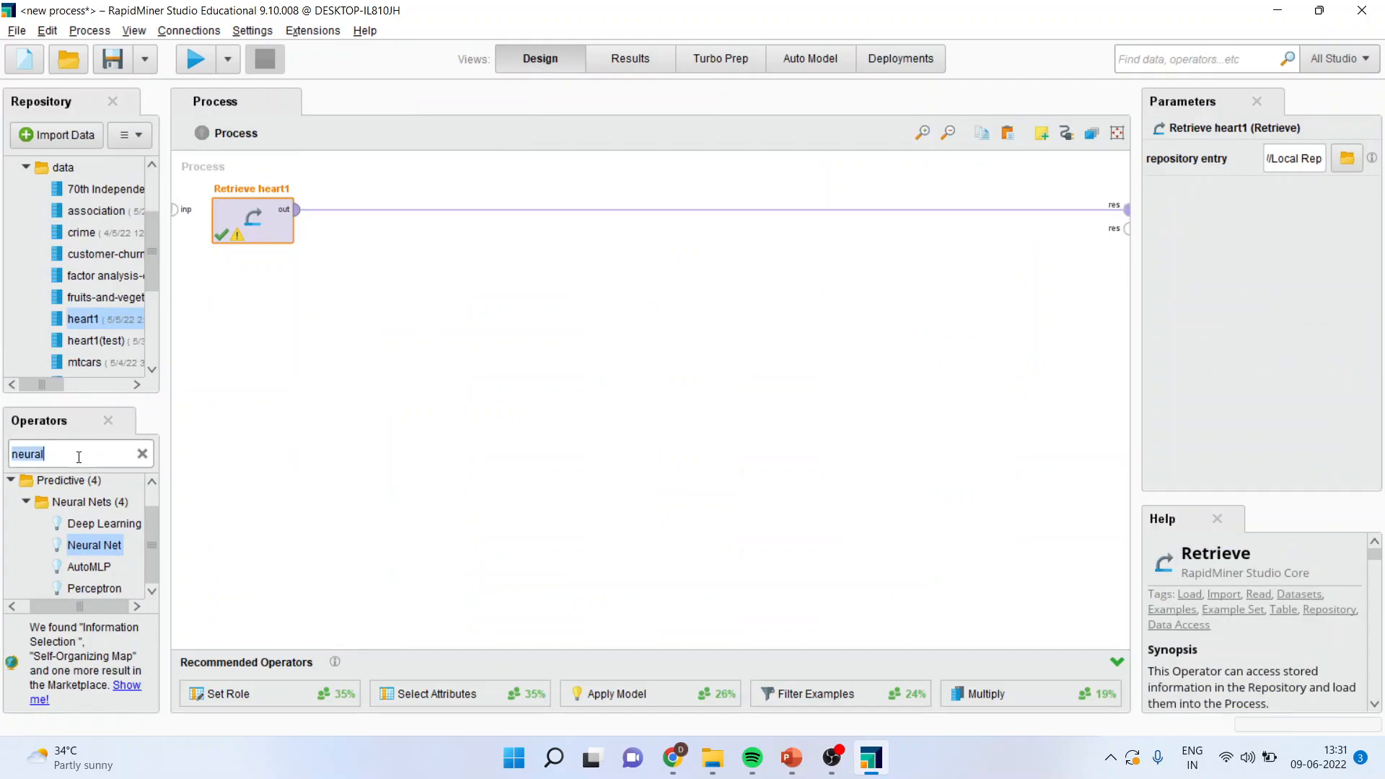
{"action": "type", "text": "sele"}
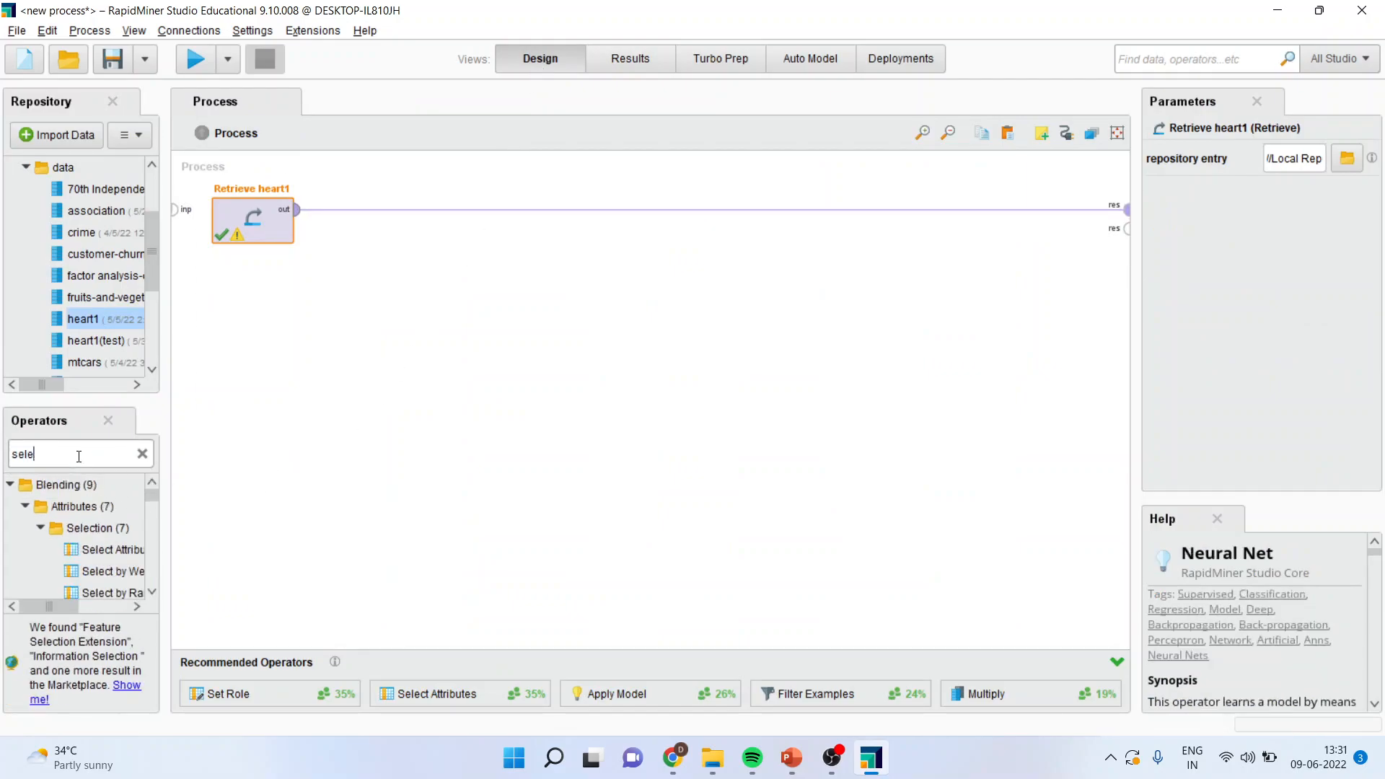
{"action": "type", "text": "ct attribute"}
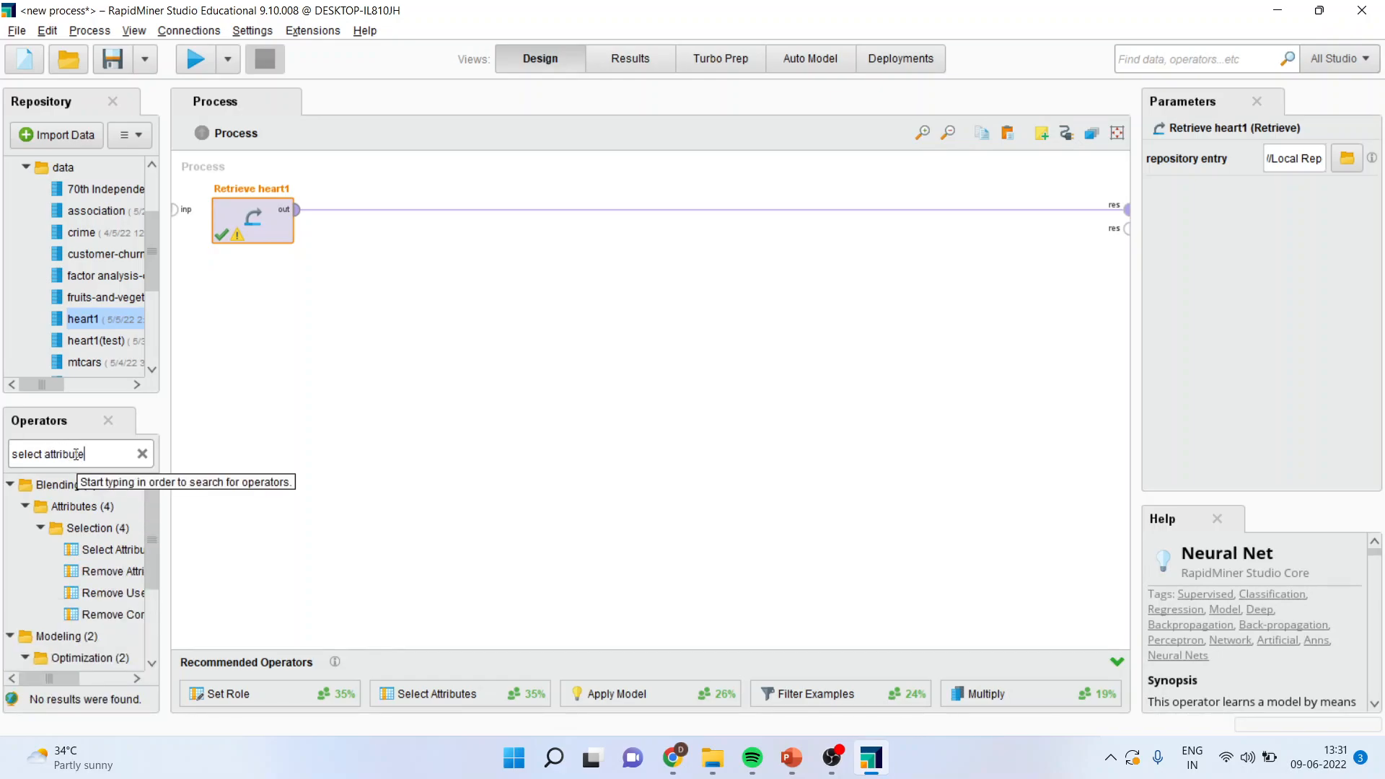
{"action": "left_click_drag", "start_coordinate": [108, 550], "coordinate": [364, 210]}
Step: Set the attribute filter type to subset and choose Age, Cholesterol and FastingBS as selected attributes
{"action": "left_click", "coordinate": [1355, 158]}
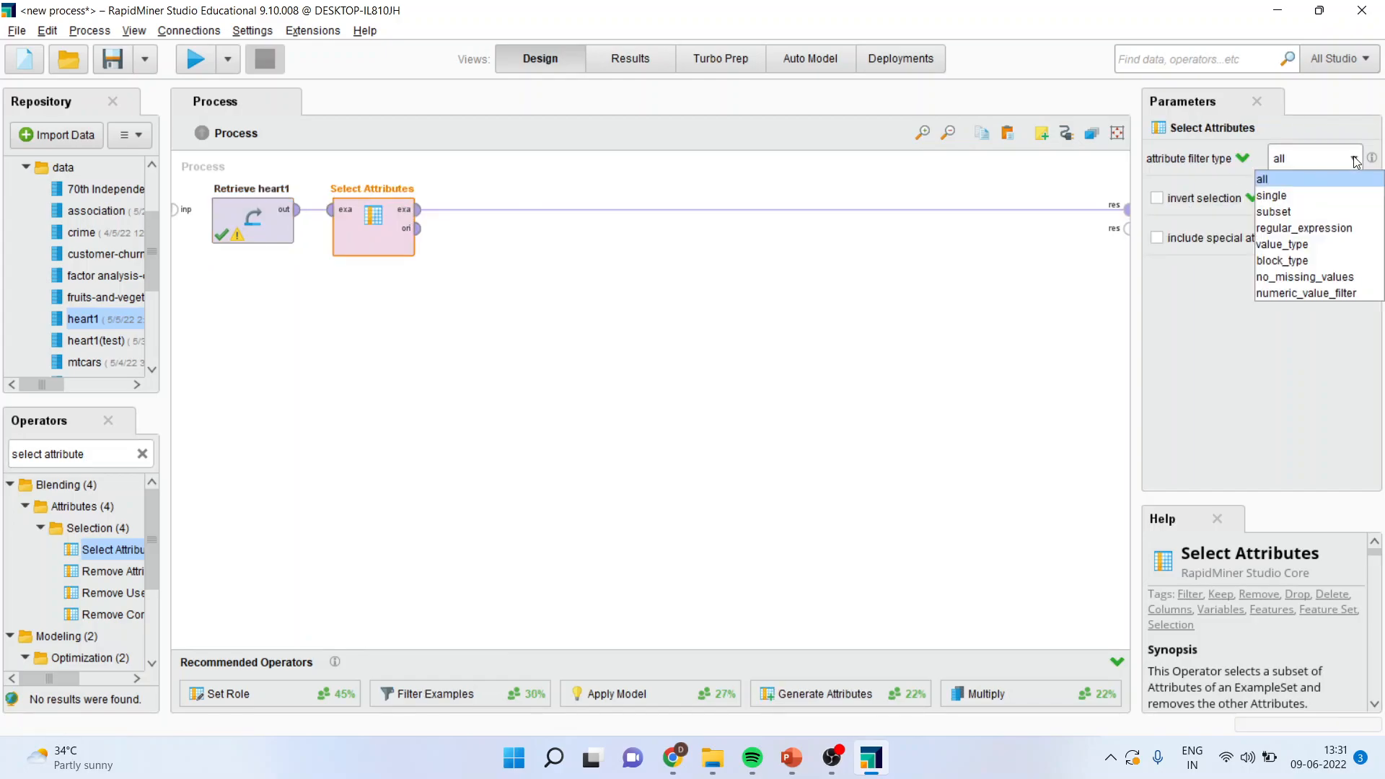
{"action": "left_click", "coordinate": [1312, 211]}
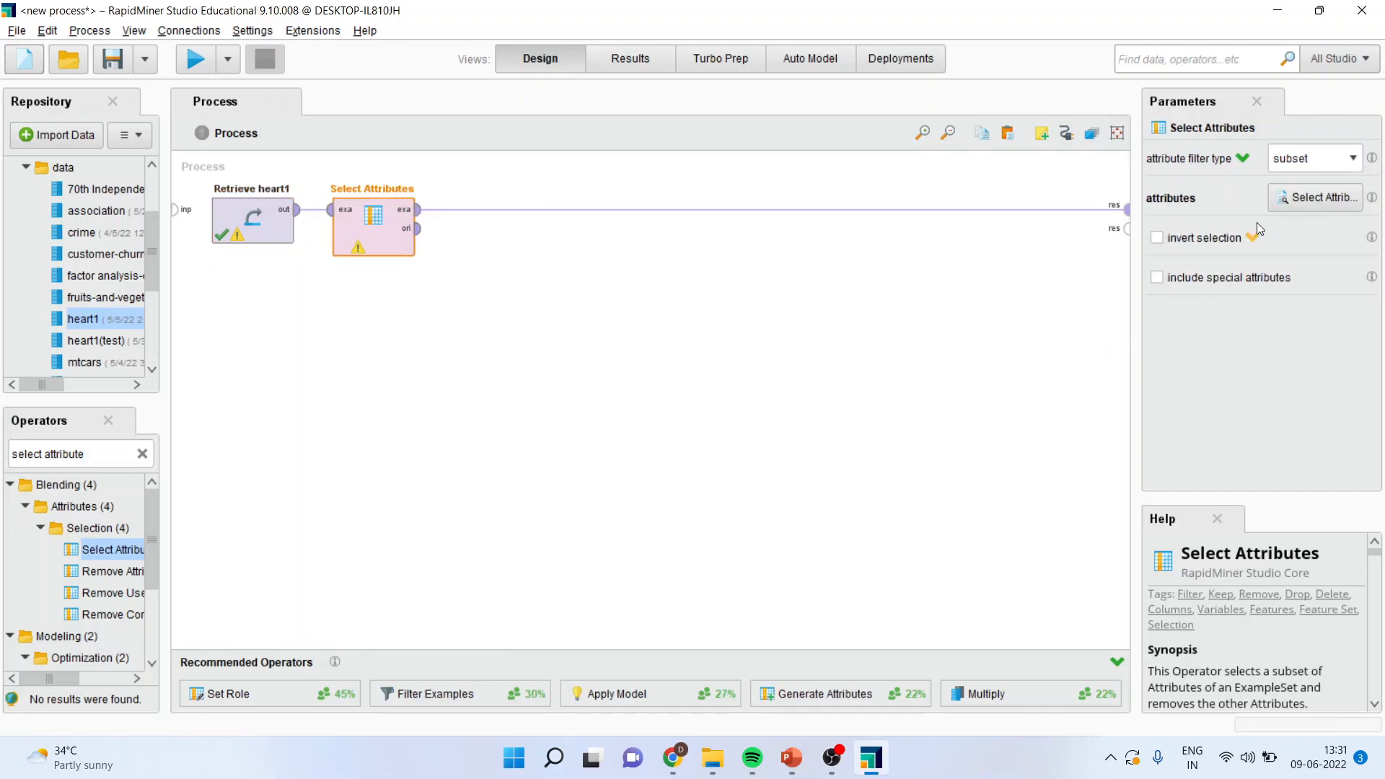
{"action": "left_click", "coordinate": [1306, 197]}
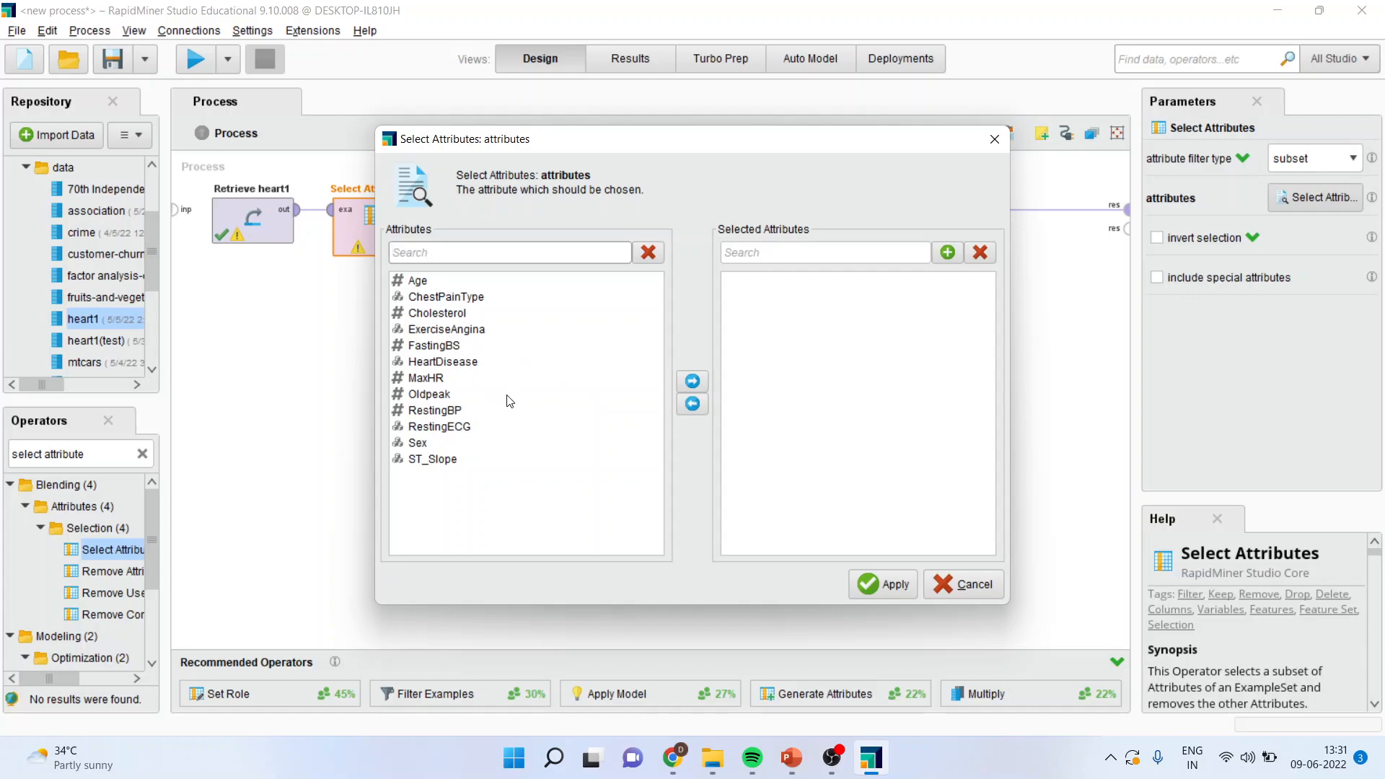
{"action": "left_click", "coordinate": [416, 283]}
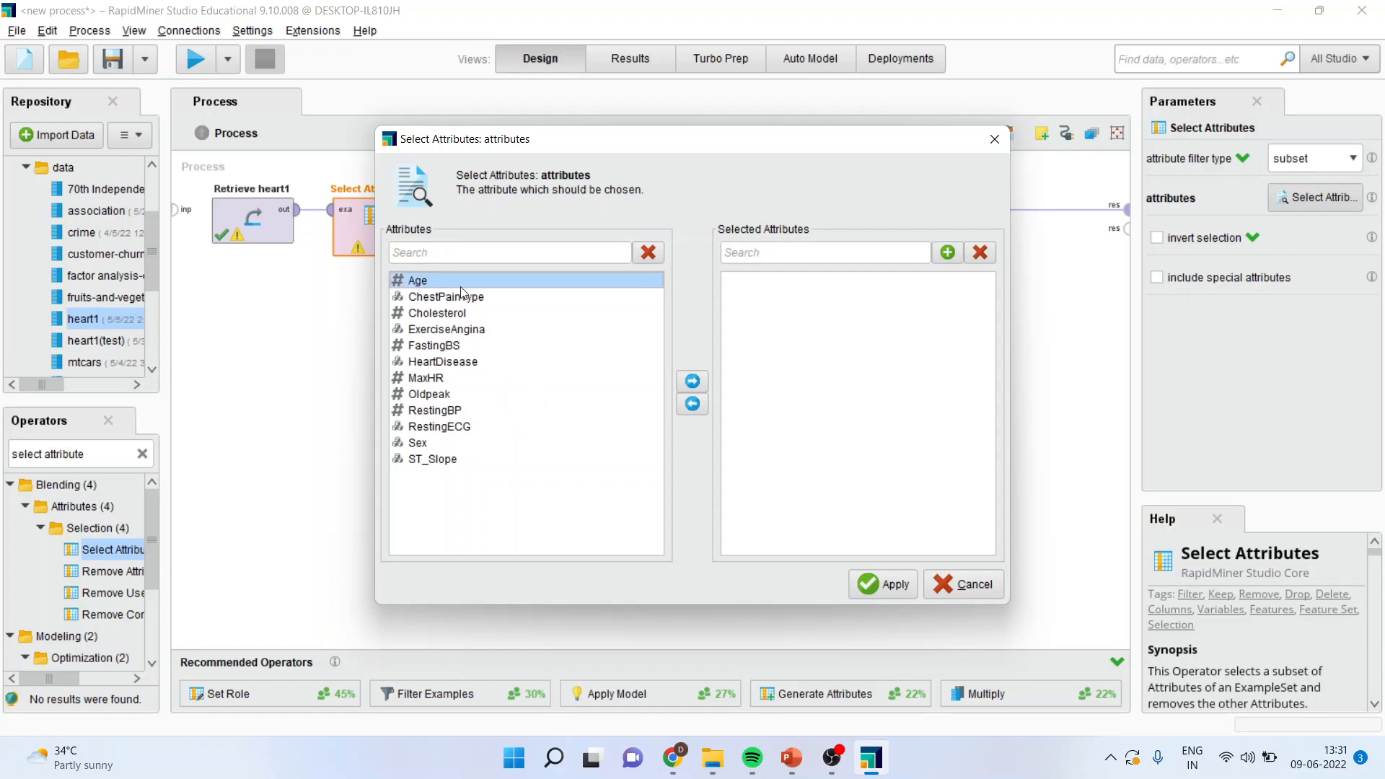
{"action": "left_click", "coordinate": [699, 384]}
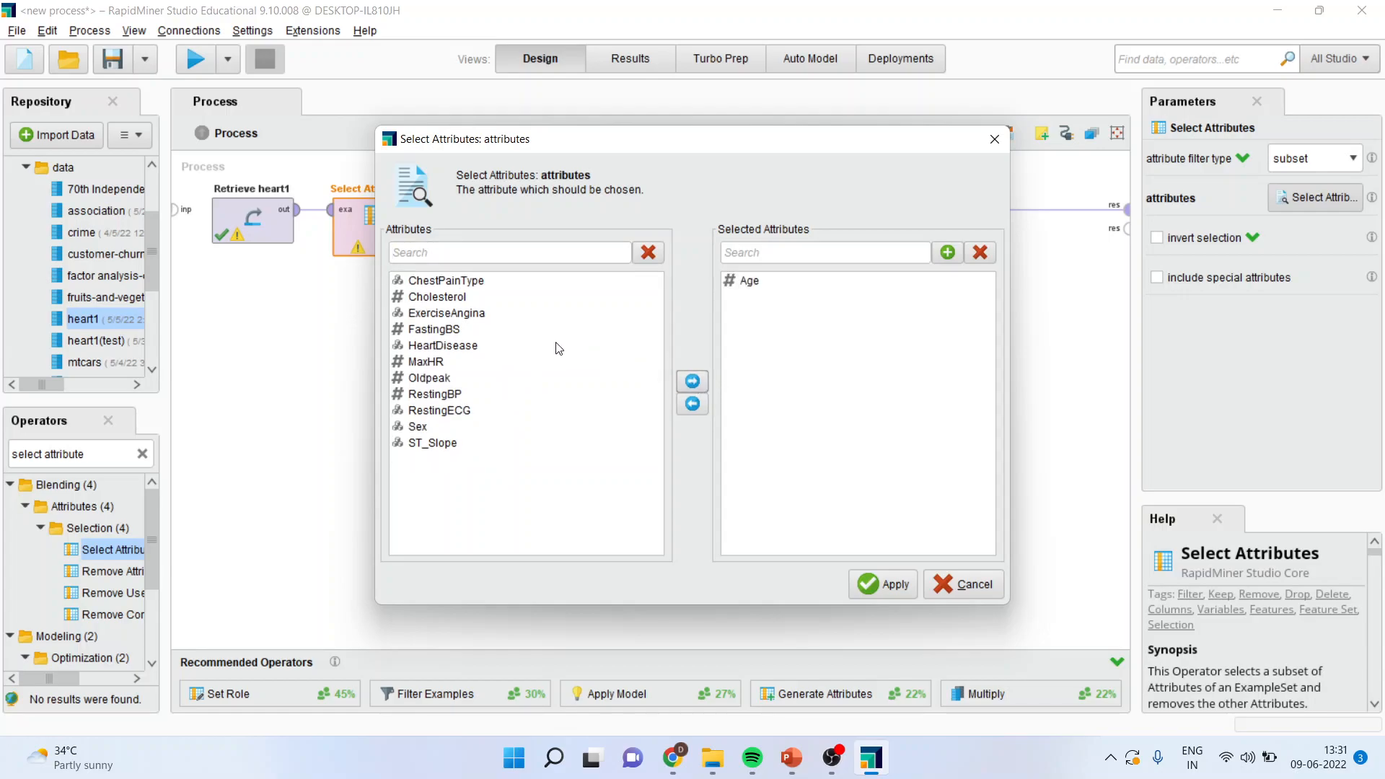
{"action": "left_click", "coordinate": [465, 298]}
{"action": "left_click", "coordinate": [688, 384]}
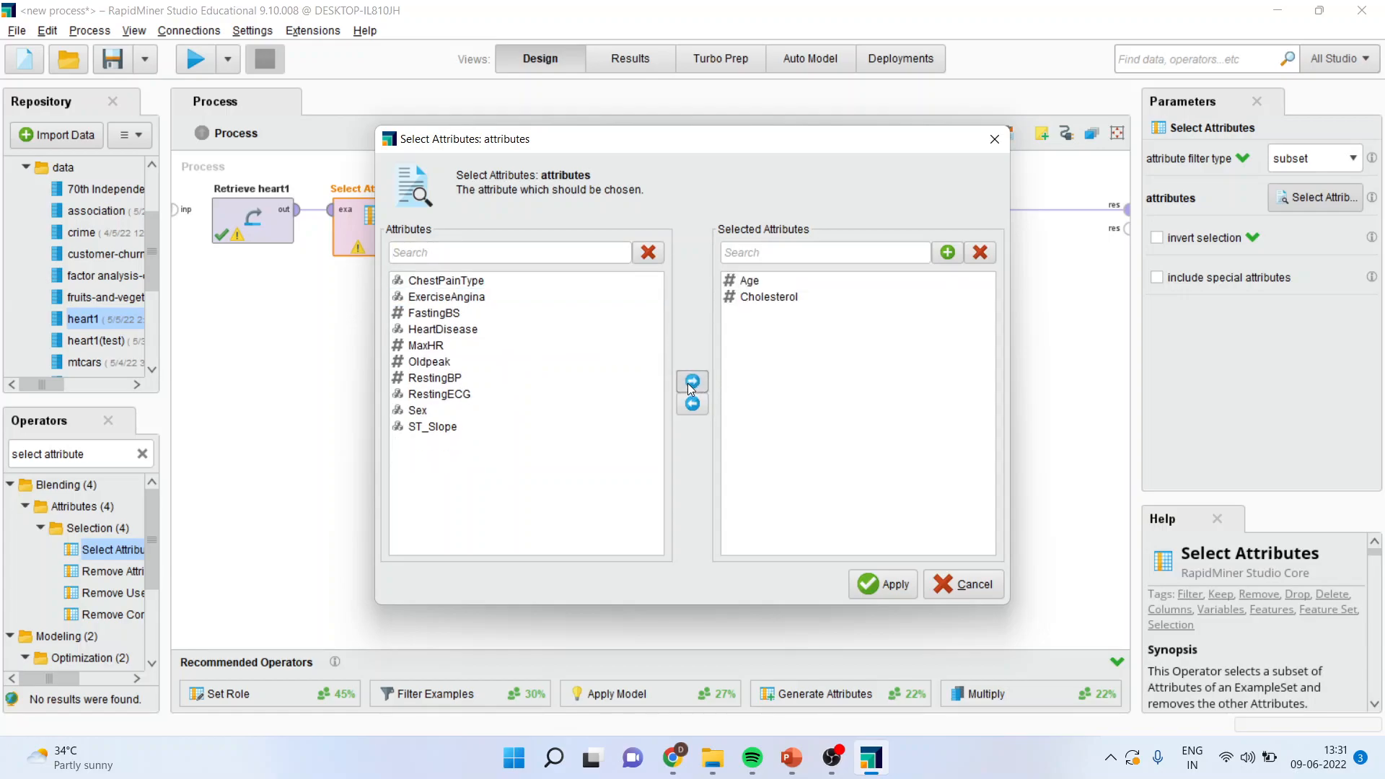
{"action": "left_click", "coordinate": [455, 315]}
{"action": "left_click", "coordinate": [694, 382]}
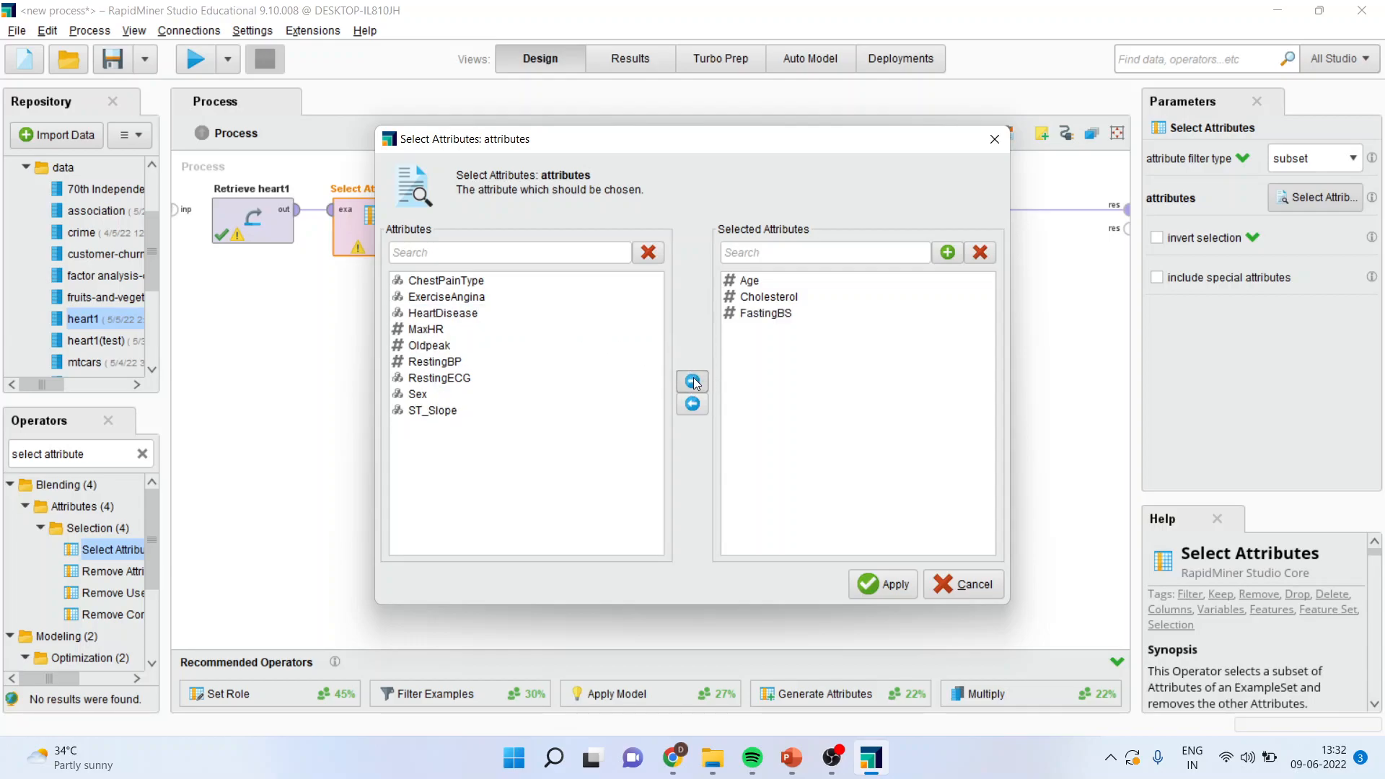
Step: Add HeartDisease, Oldpeak and RestingBP to the selected attributes and apply the selection
{"action": "left_click", "coordinate": [467, 315]}
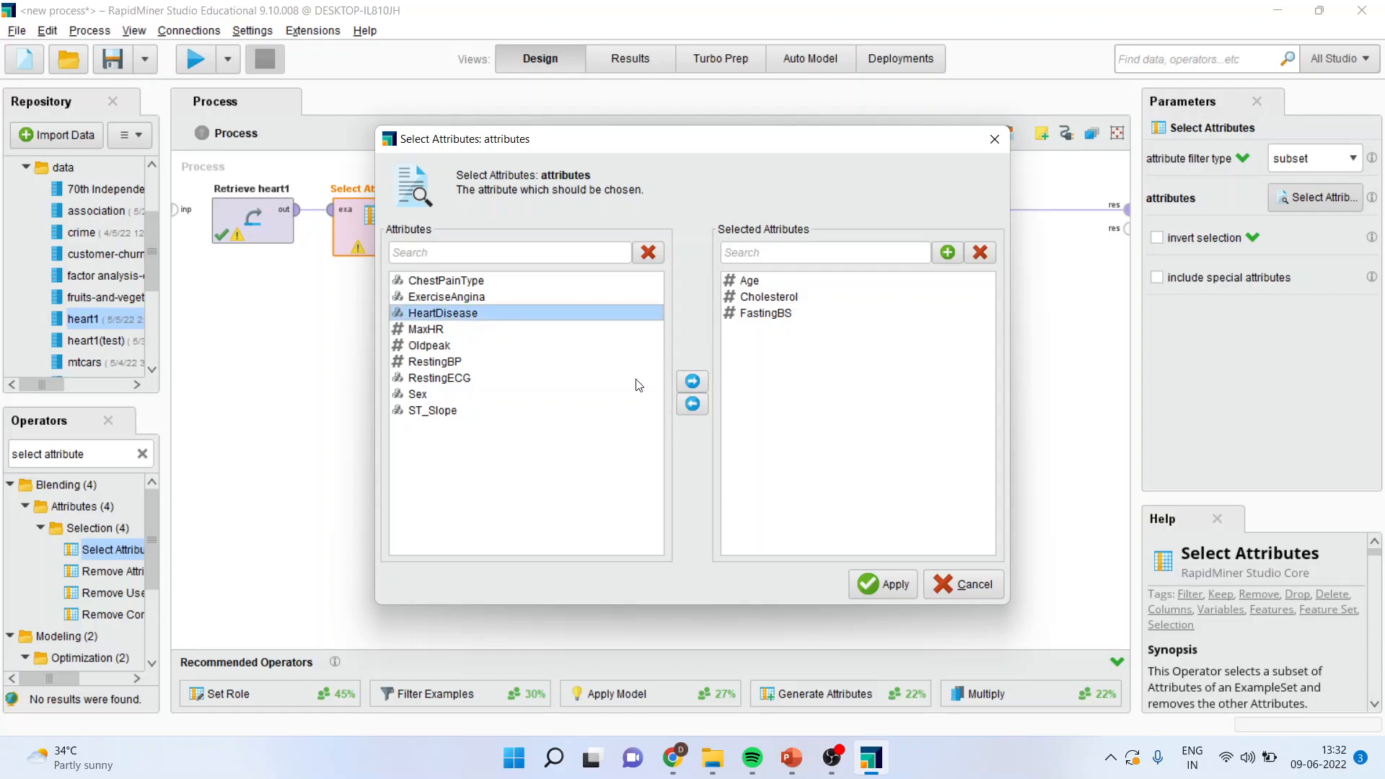
{"action": "left_click", "coordinate": [694, 382]}
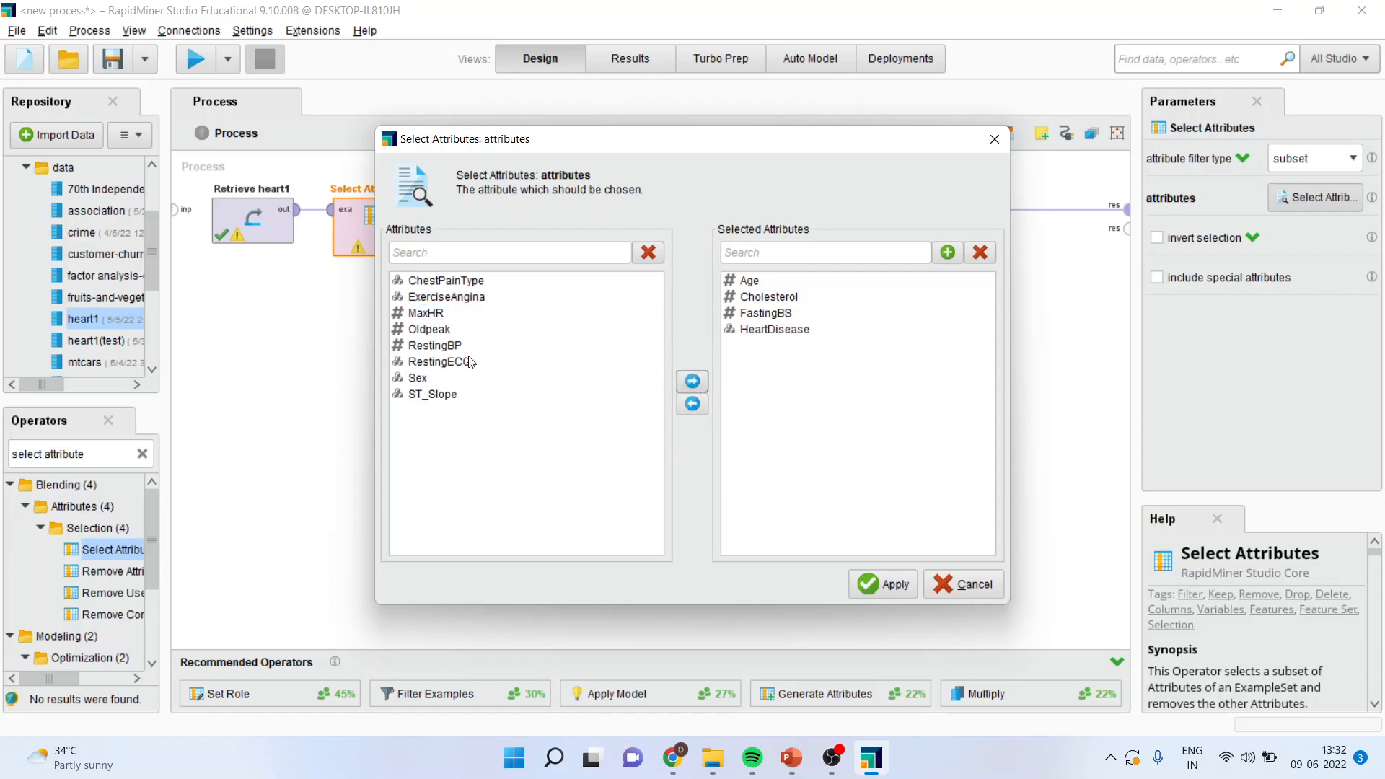
{"action": "left_click", "coordinate": [441, 331]}
{"action": "left_click", "coordinate": [692, 387]}
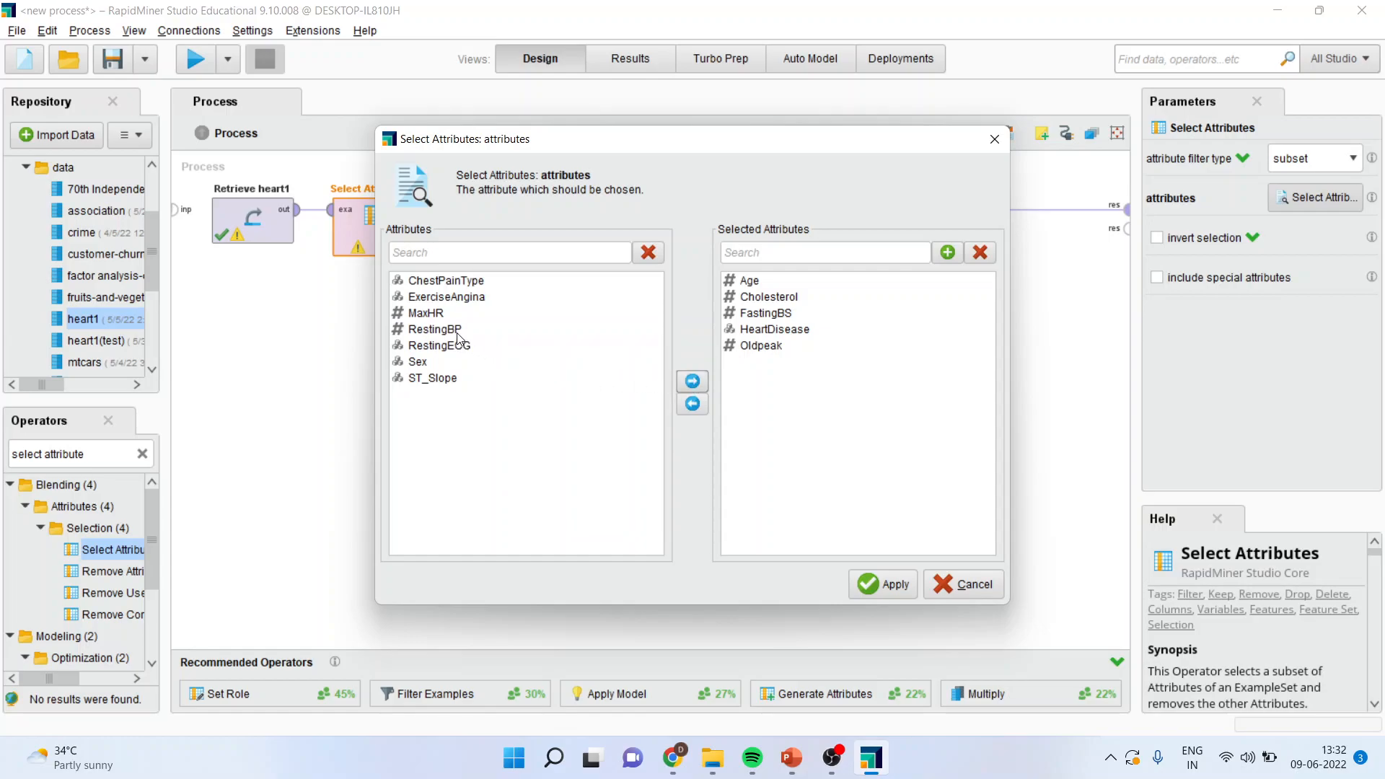
{"action": "left_click", "coordinate": [456, 331]}
{"action": "left_click", "coordinate": [692, 381]}
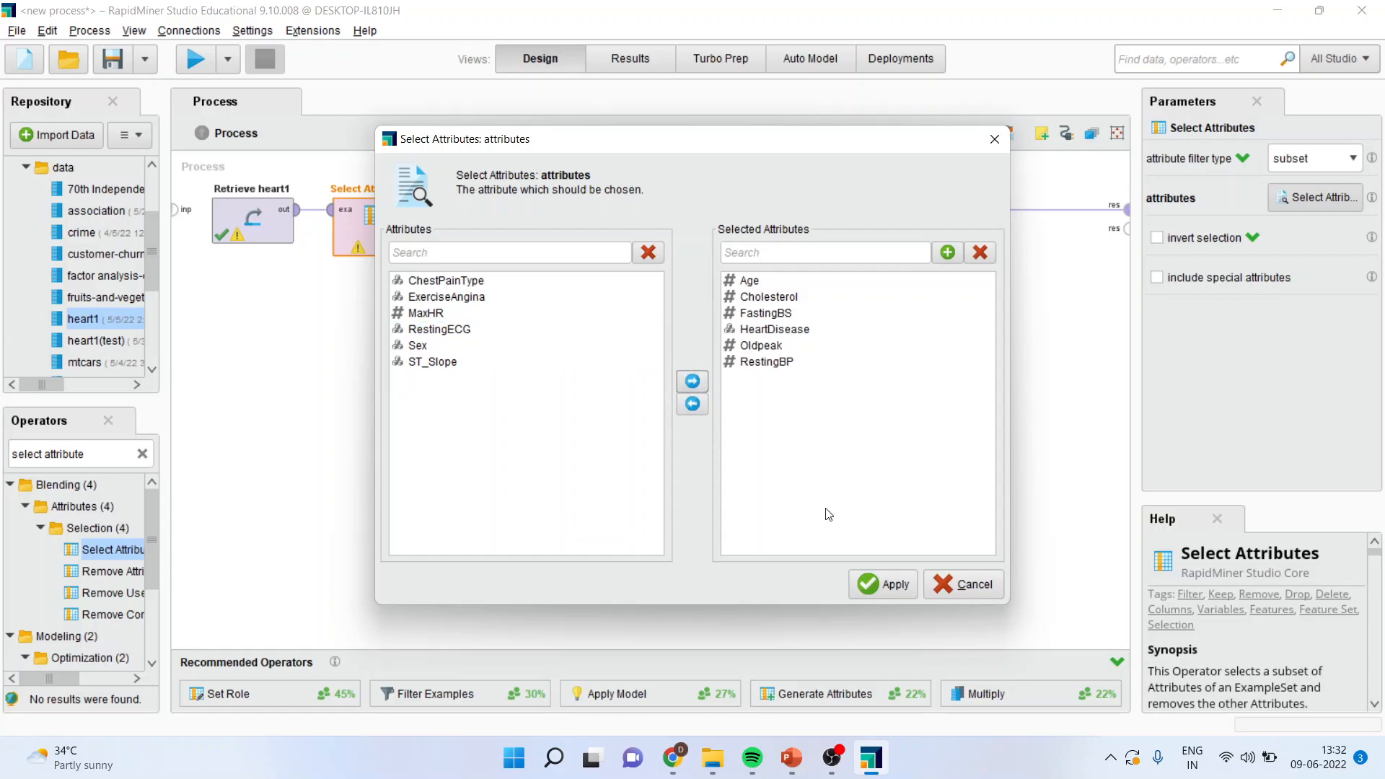
{"action": "left_click", "coordinate": [893, 581]}
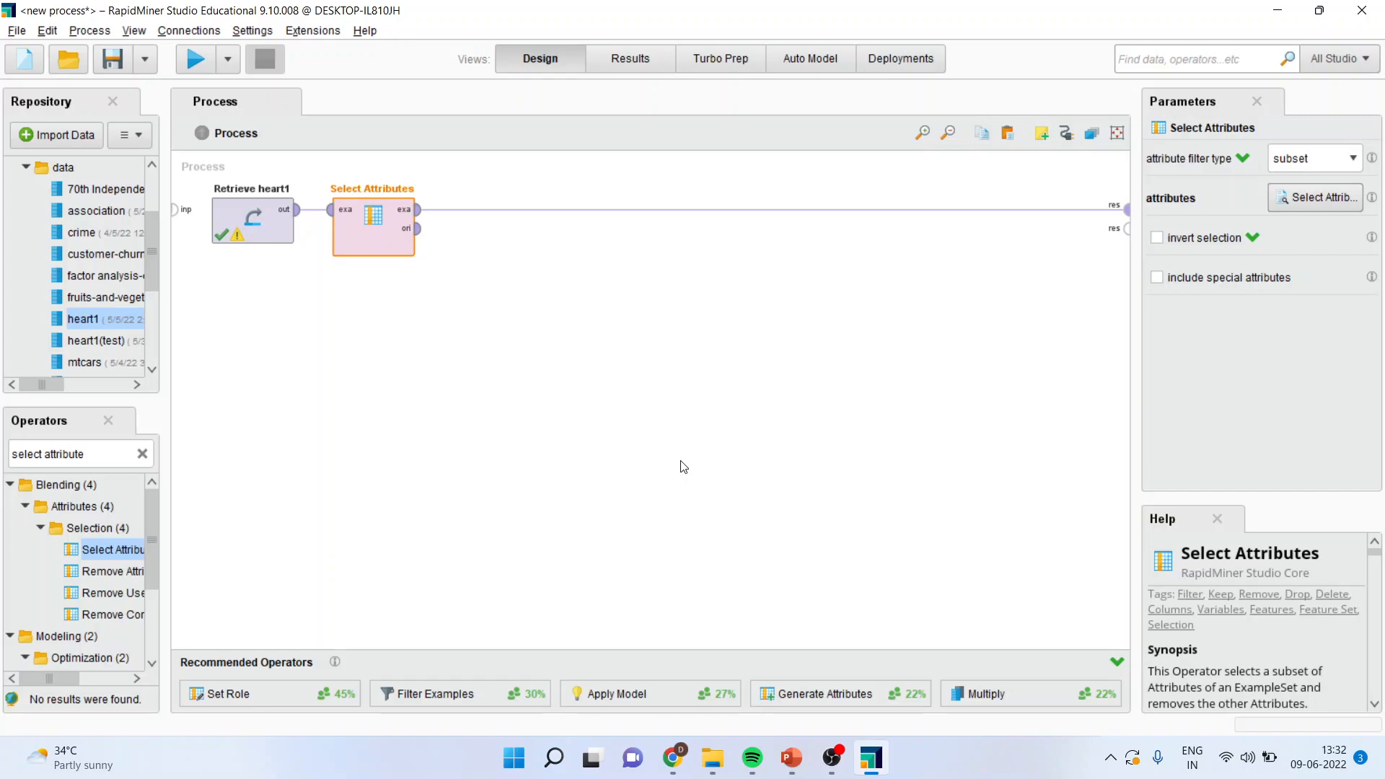
Step: Find the Set Role operator and insert it on the connection after Select Attributes
{"action": "triple_click", "coordinate": [106, 456]}
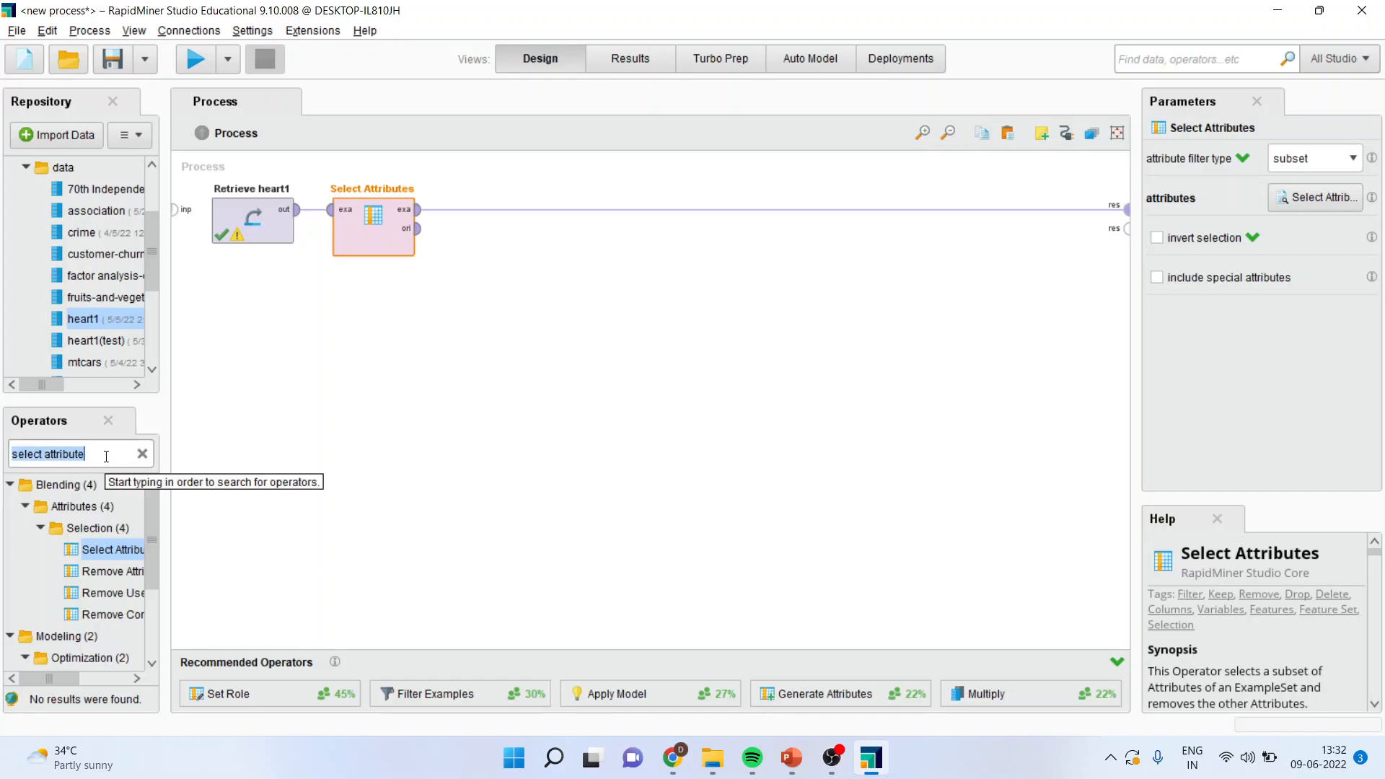
{"action": "type", "text": "se"}
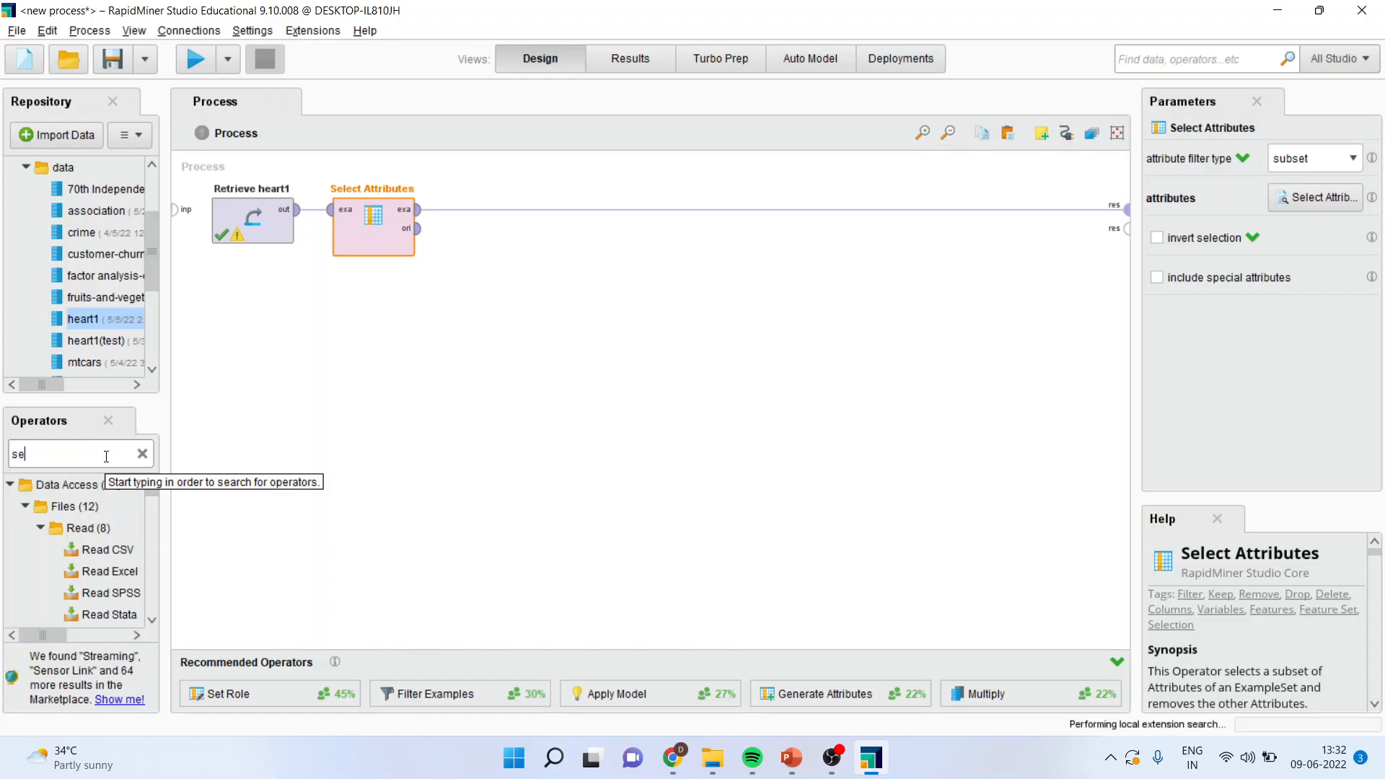
{"action": "type", "text": "t role"}
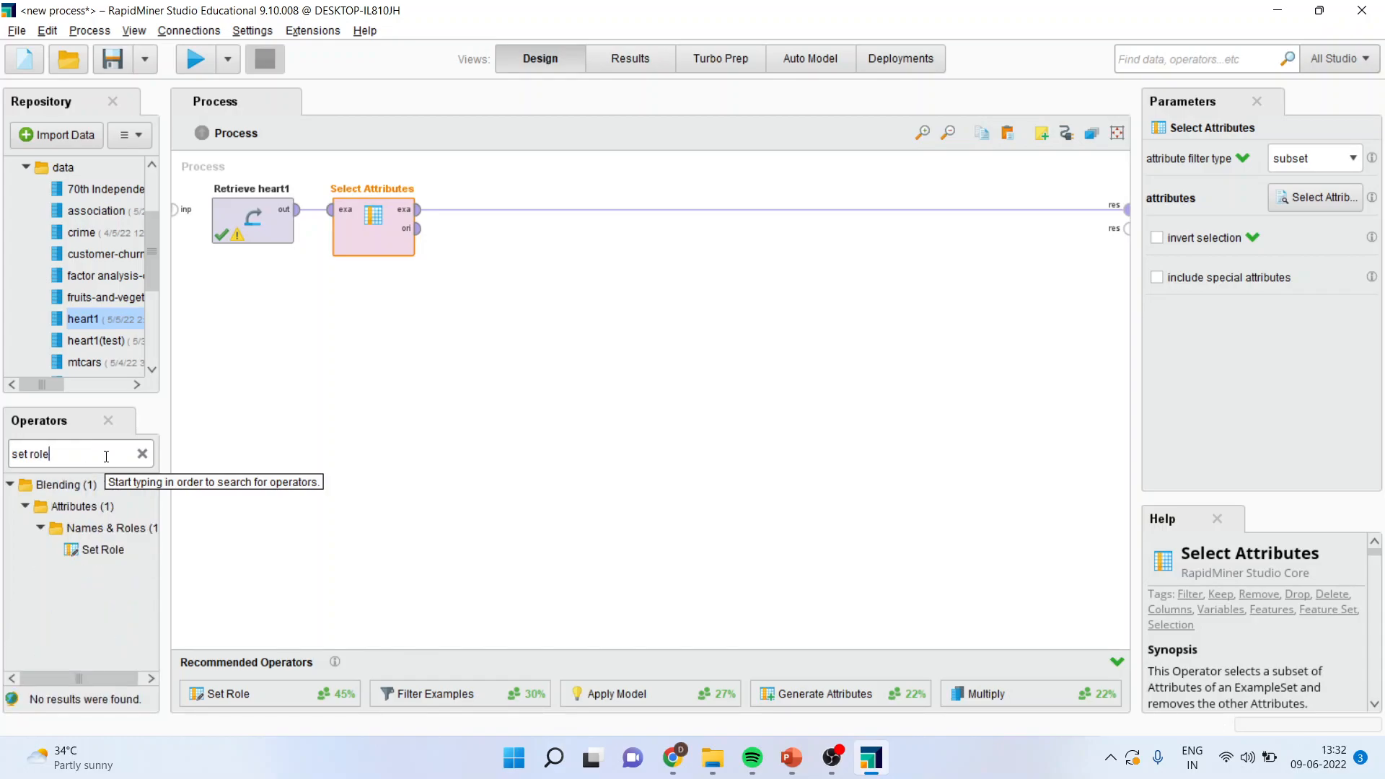
{"action": "left_click_drag", "start_coordinate": [103, 550], "coordinate": [490, 299]}
{"action": "left_click_drag", "start_coordinate": [489, 232], "coordinate": [499, 207]}
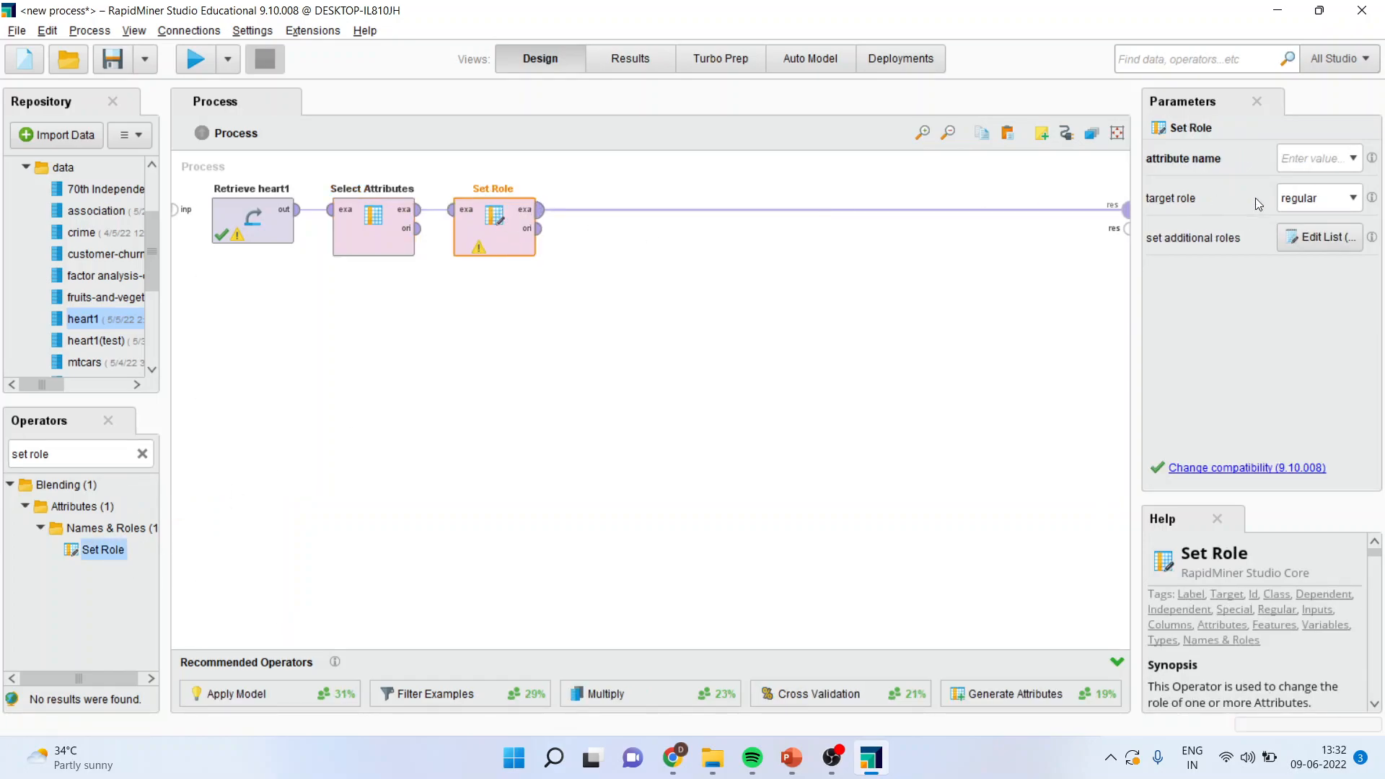
Step: Configure Set Role to give the HeartDisease attribute the target role label
{"action": "left_click", "coordinate": [1354, 158]}
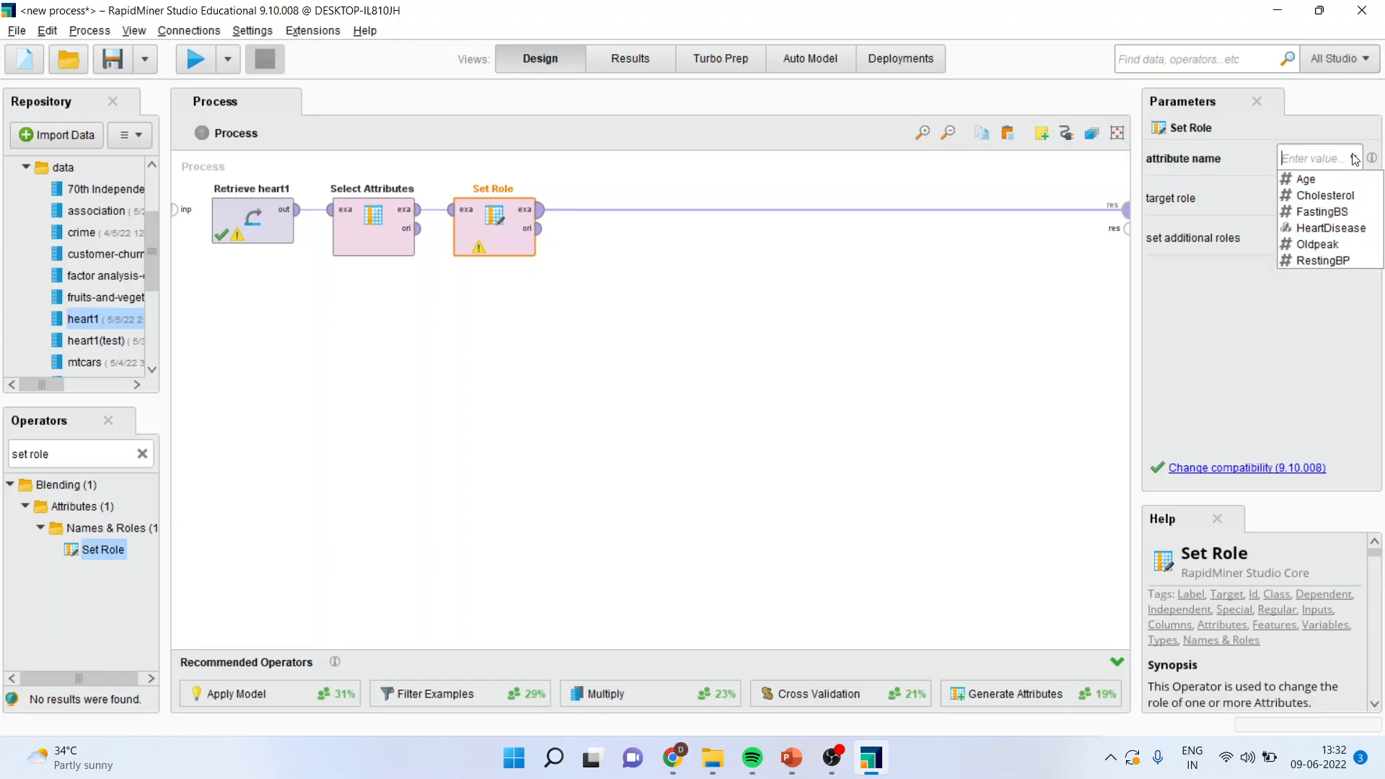
{"action": "left_click", "coordinate": [1331, 228]}
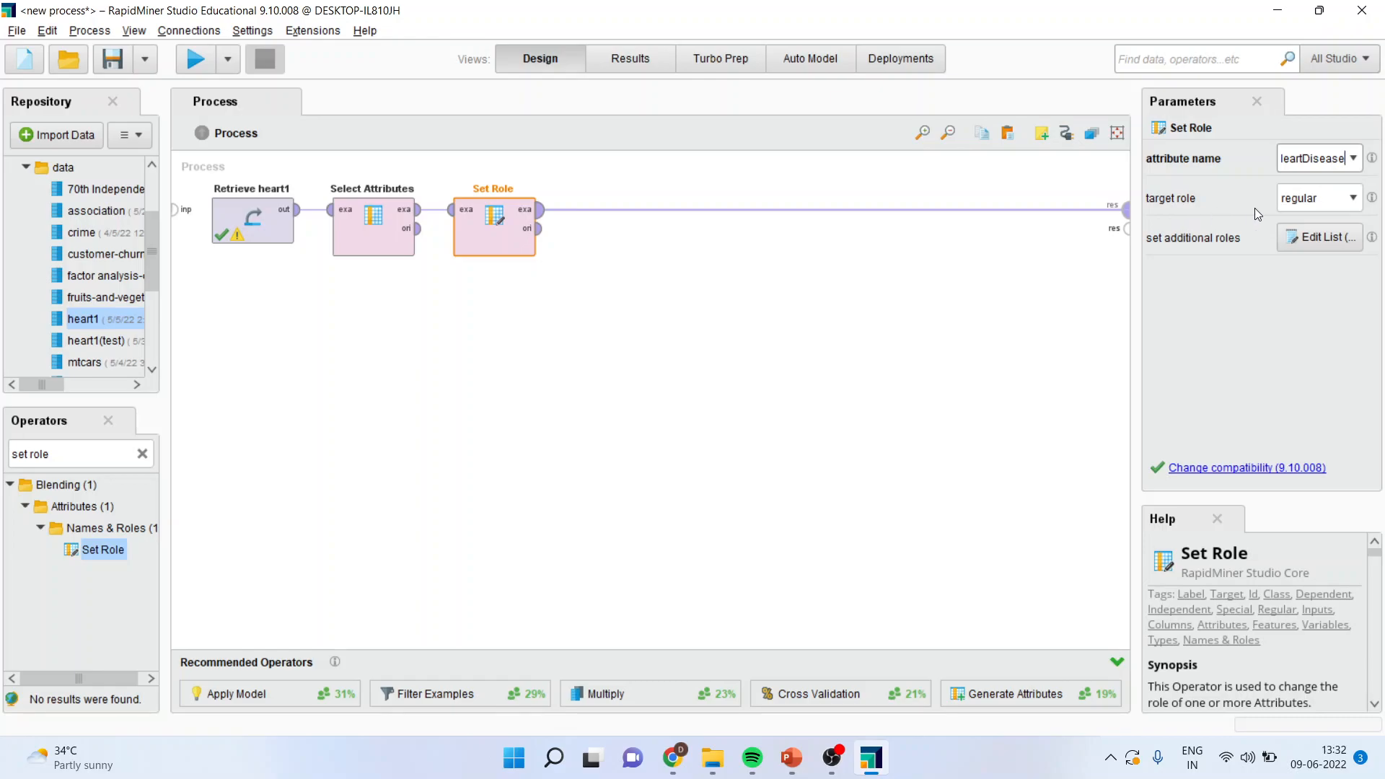
{"action": "left_click", "coordinate": [1352, 201]}
{"action": "left_click", "coordinate": [1291, 251]}
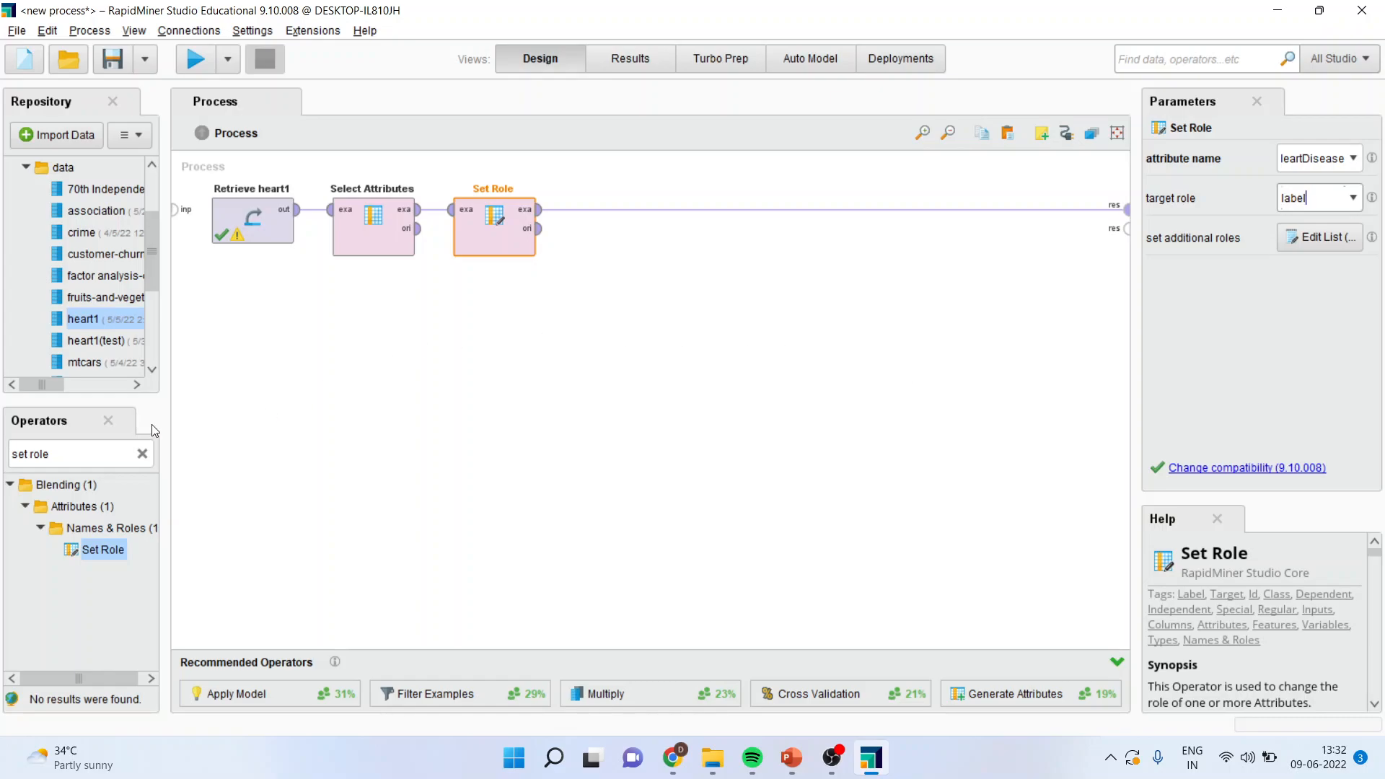
Step: Find the Split Data operator and insert it on the connection after Set Role
{"action": "left_click", "coordinate": [57, 455]}
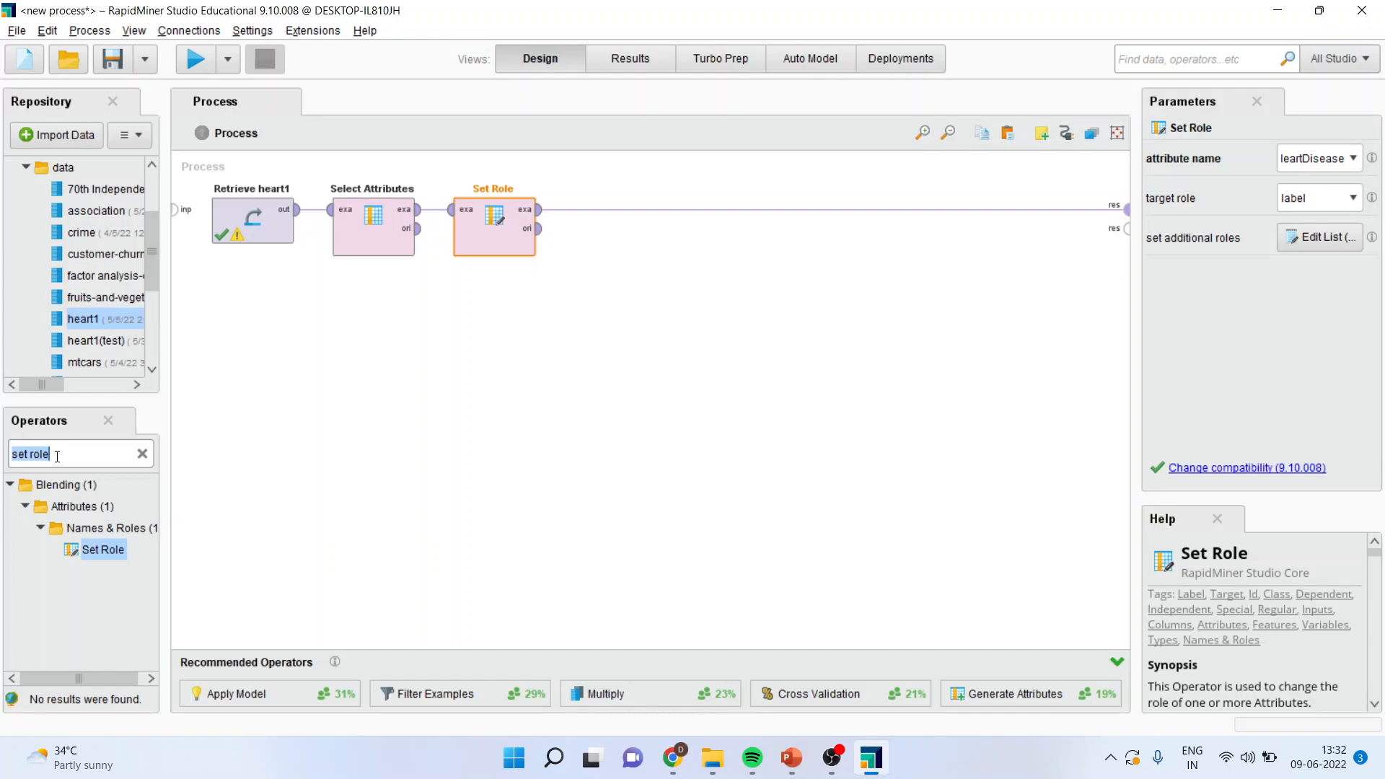
{"action": "type", "text": "split data"}
{"action": "left_click_drag", "start_coordinate": [106, 550], "coordinate": [380, 390]}
{"action": "left_click_drag", "start_coordinate": [597, 236], "coordinate": [599, 208]}
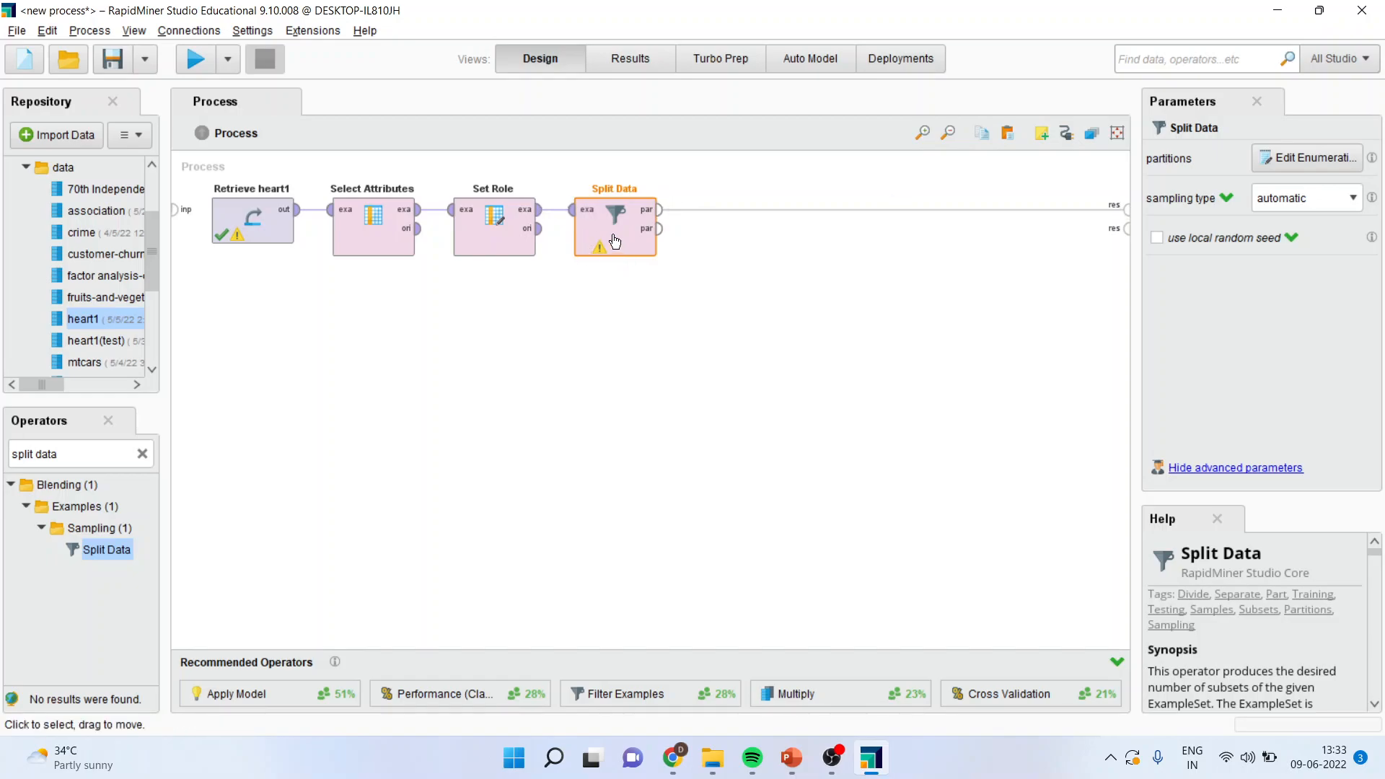
Step: Define two Split Data partitions with ratios 0.7 and 0.3
{"action": "left_click", "coordinate": [1306, 158]}
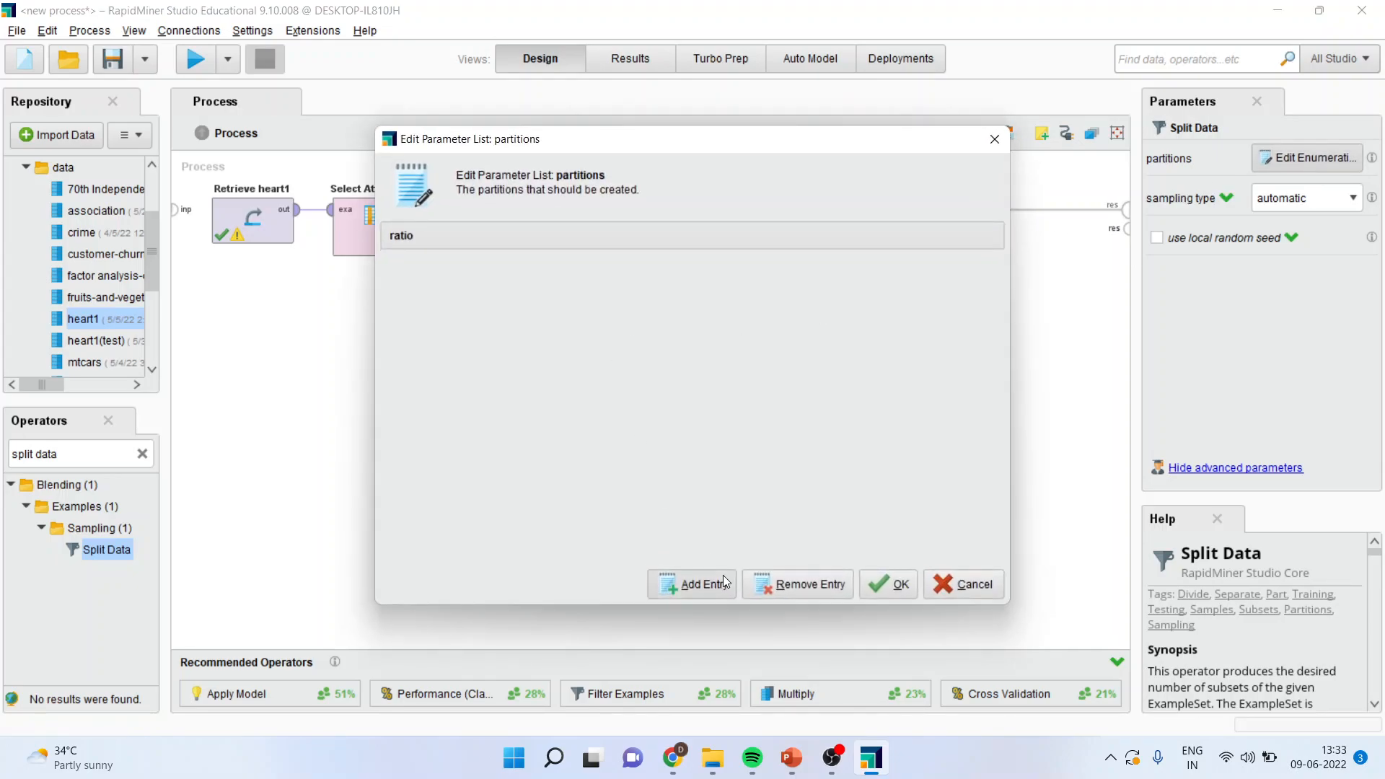
{"action": "left_click", "coordinate": [701, 571]}
{"action": "type", "text": "0.7"}
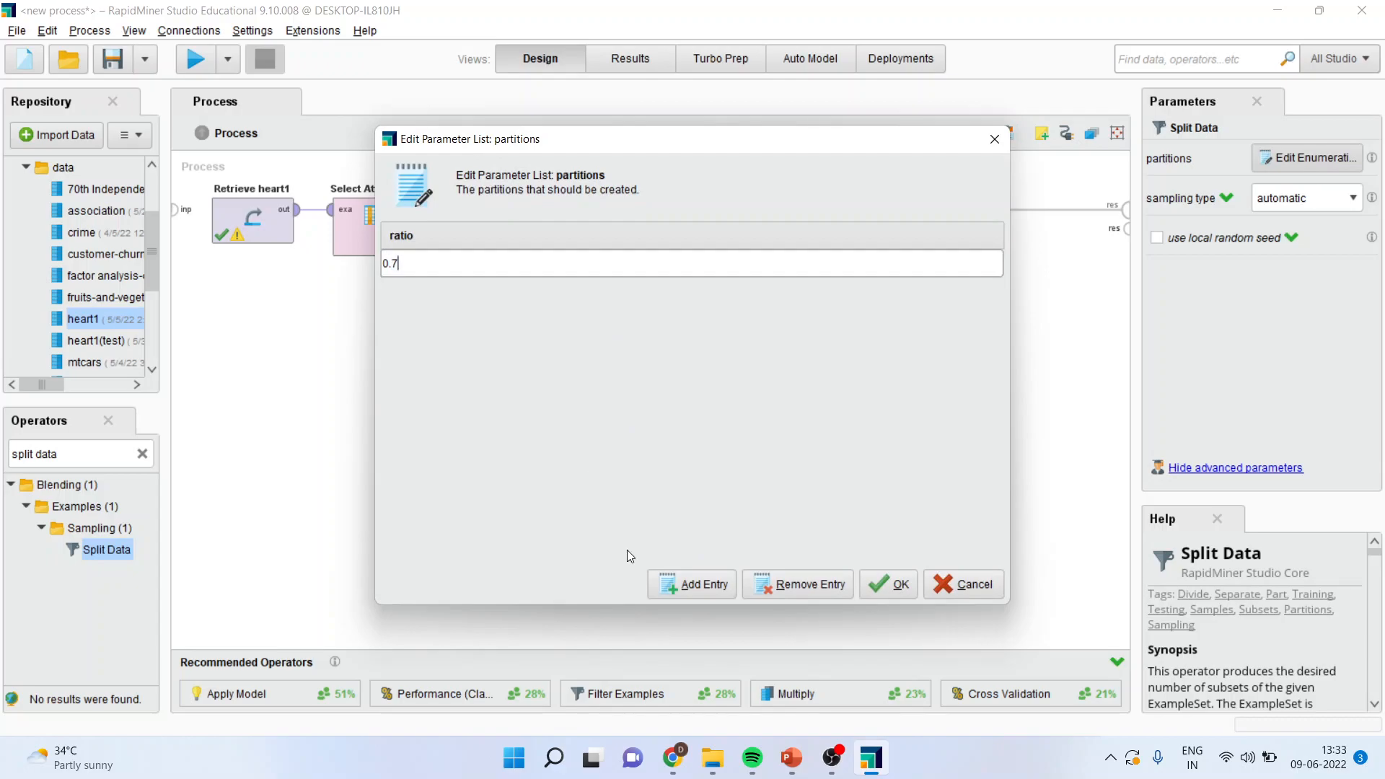
{"action": "left_click", "coordinate": [678, 586]}
{"action": "type", "text": "0.3"}
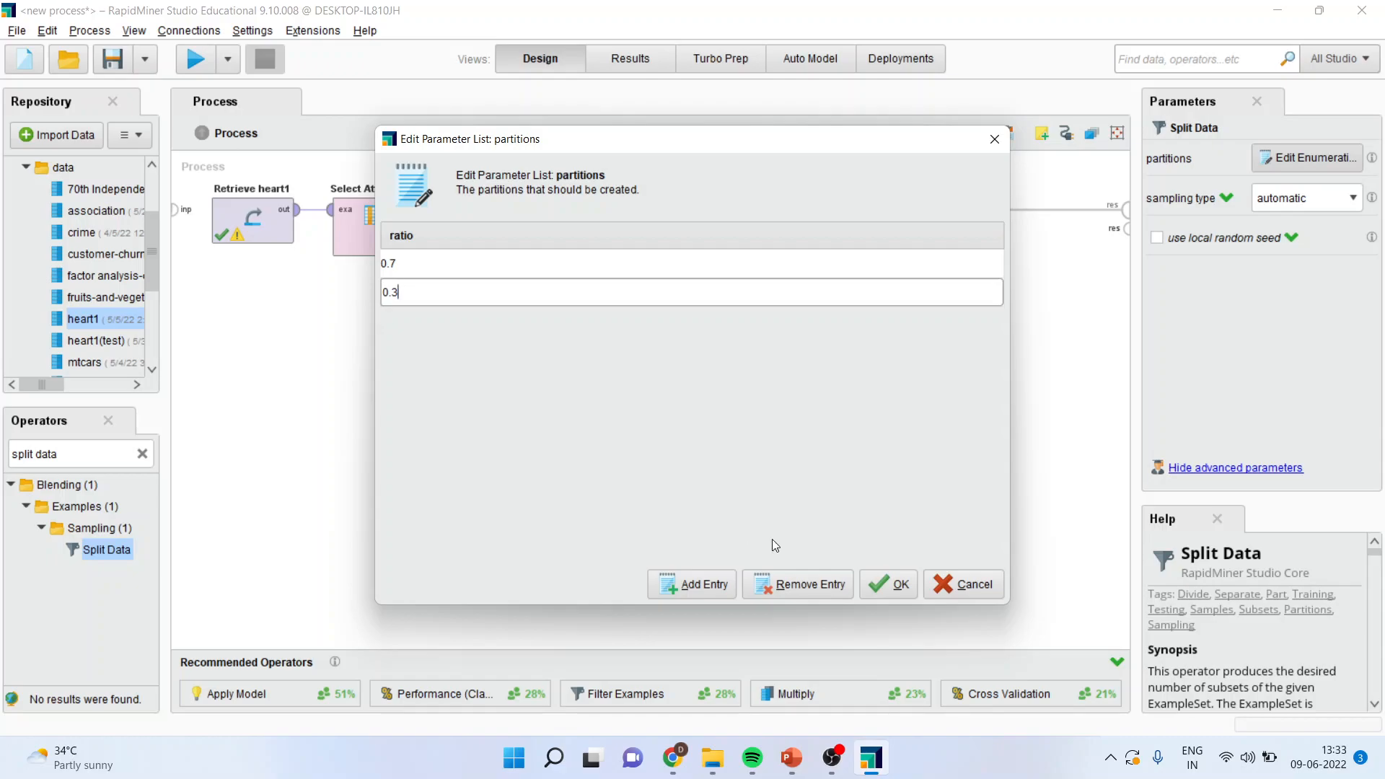
{"action": "left_click", "coordinate": [901, 590]}
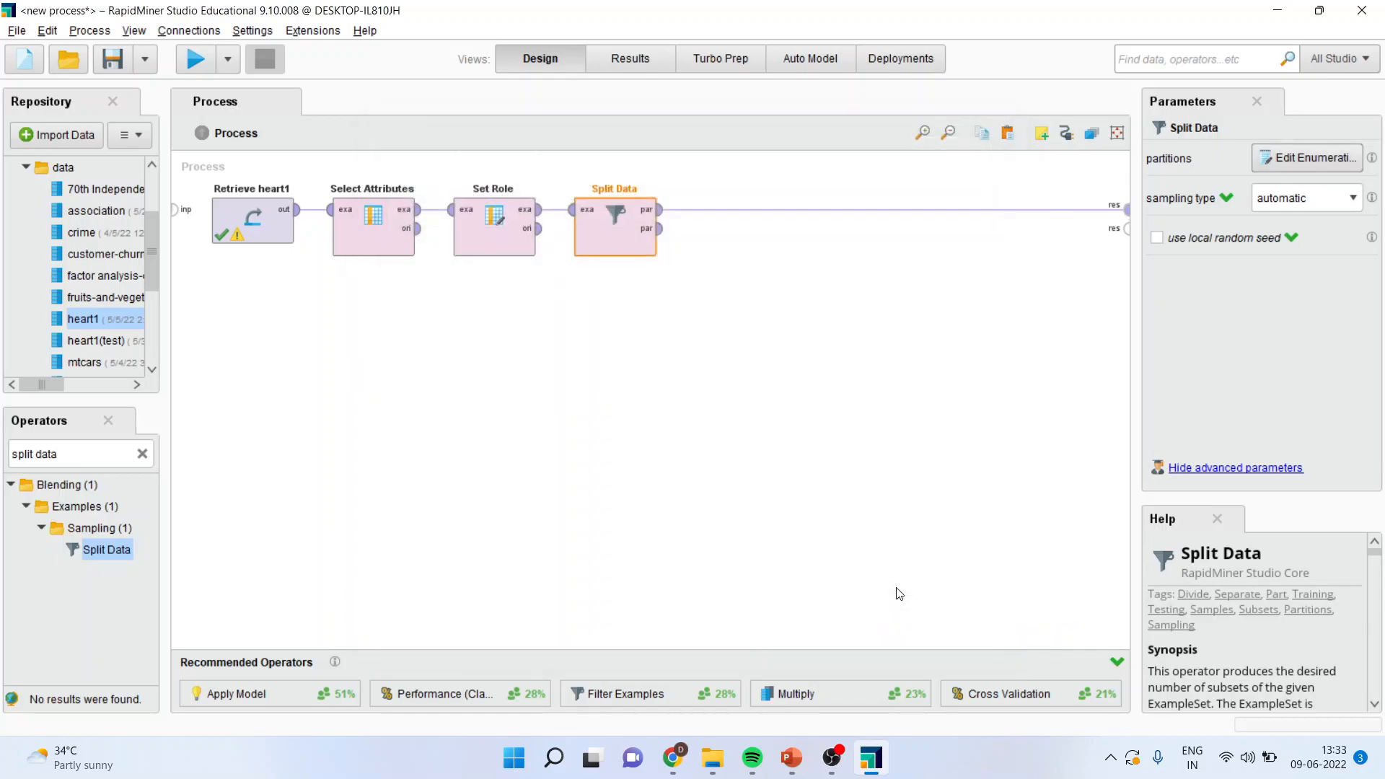
Step: Search the operators for neural and insert Neural Net on the connection after Split Data's first partition output
{"action": "left_click", "coordinate": [95, 456]}
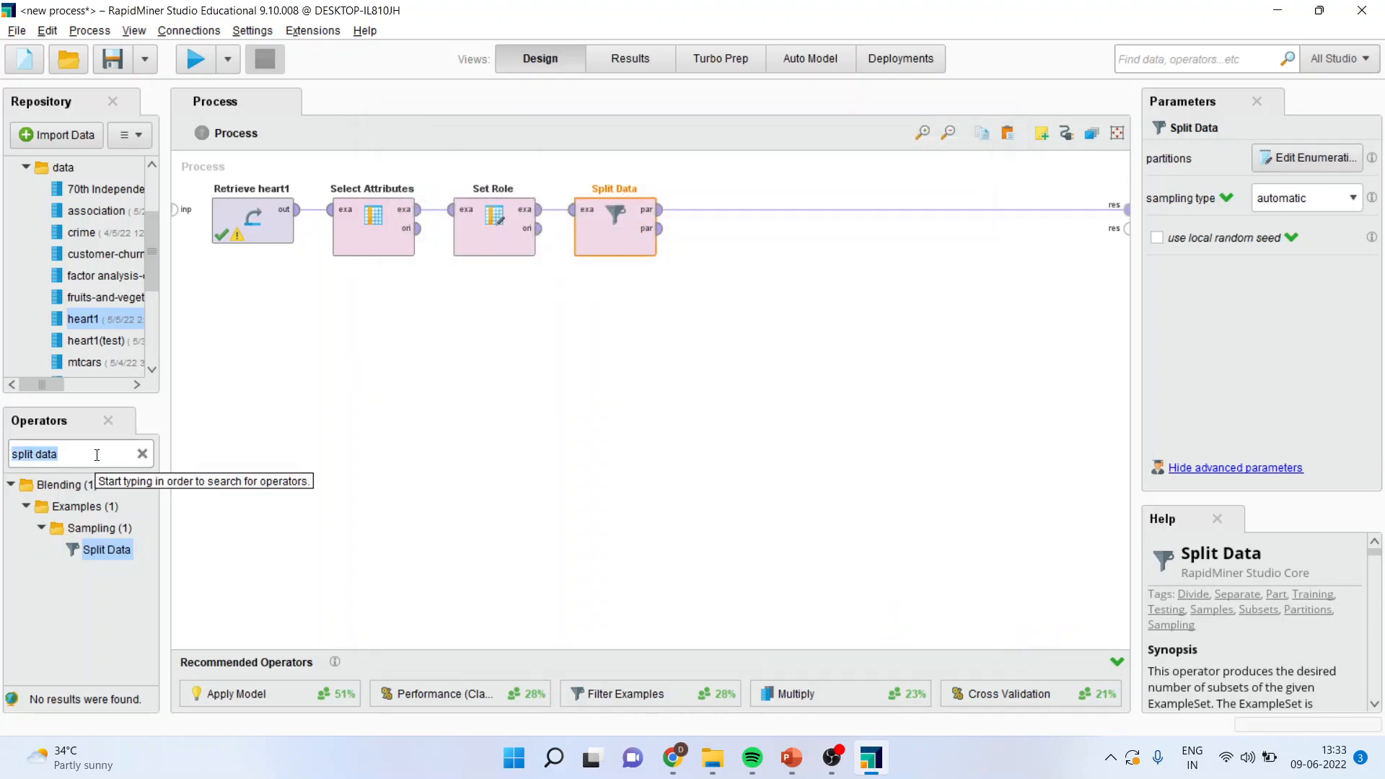
{"action": "type", "text": "nuer"}
{"action": "key", "text": "BackSpace"}
{"action": "key", "text": "BackSpace"}
{"action": "key", "text": "BackSpace"}
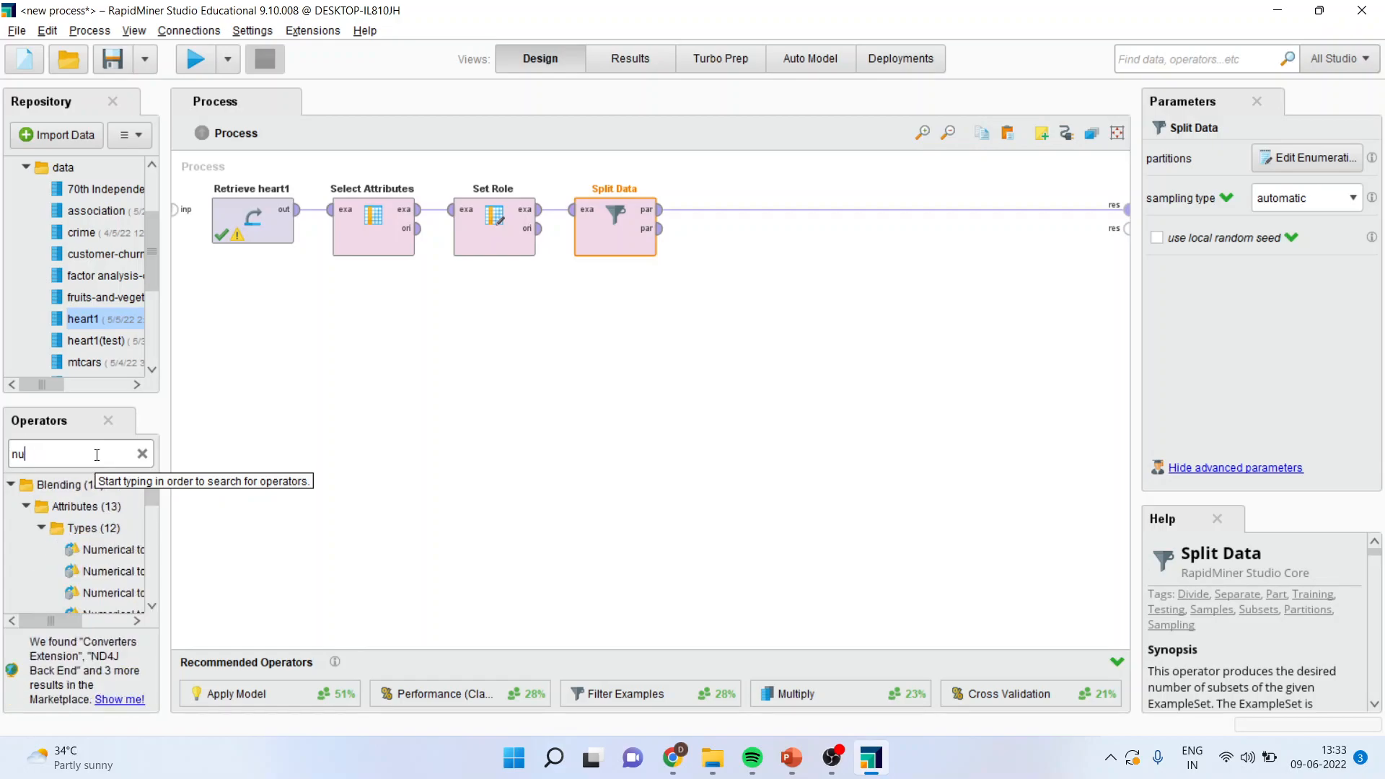
{"action": "type", "text": "eural"}
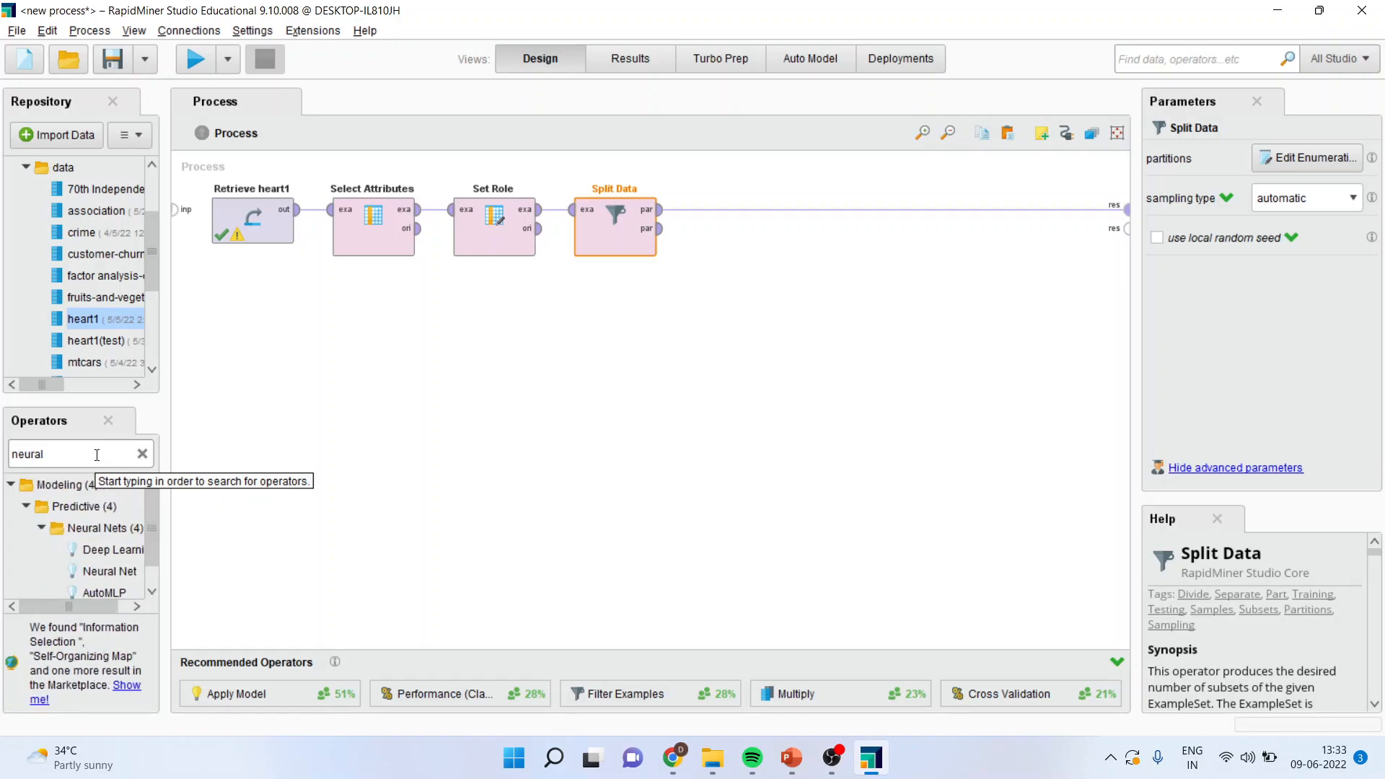
{"action": "left_click_drag", "start_coordinate": [112, 571], "coordinate": [525, 414]}
{"action": "left_click_drag", "start_coordinate": [724, 218], "coordinate": [724, 215]}
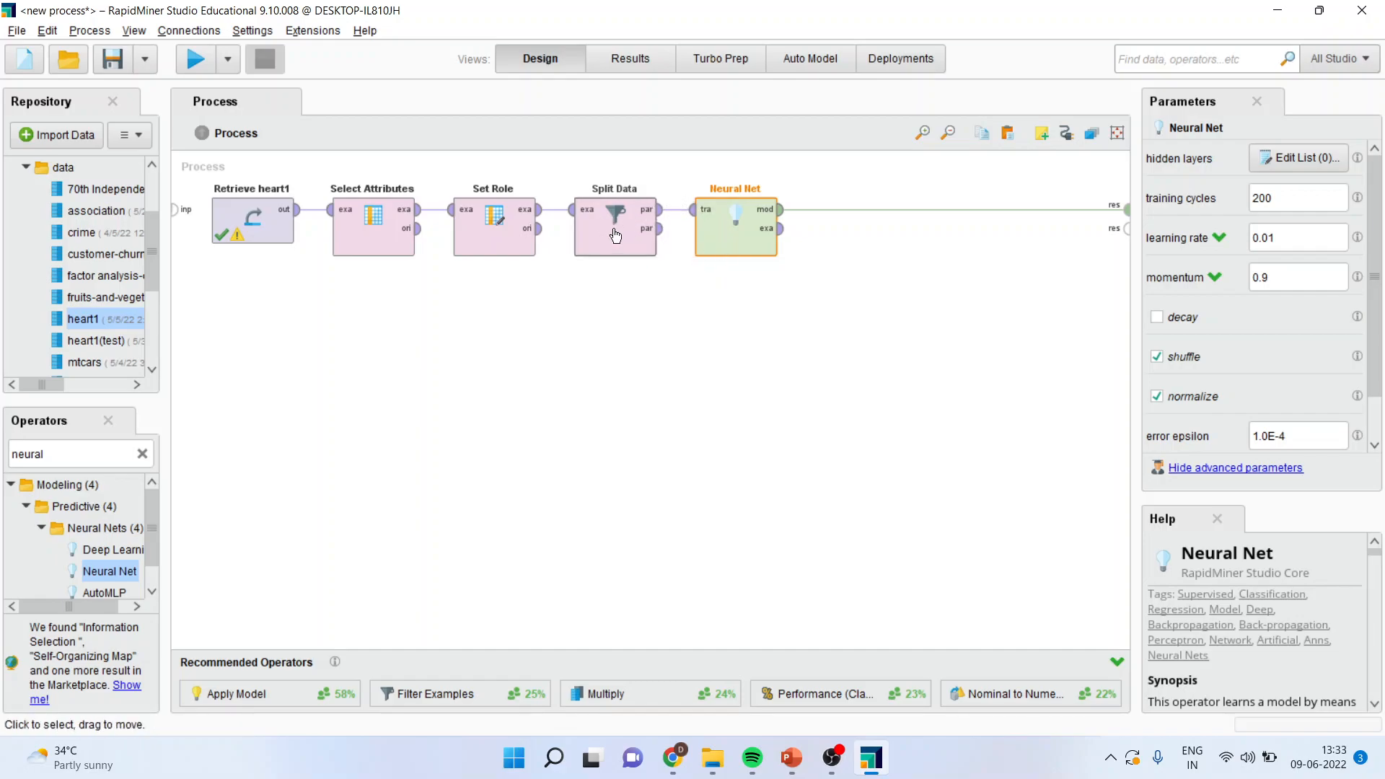
Step: Disconnect Neural Net's model output from the process result, then find the Apply Model operator and place it below Neural Net
{"action": "left_click_drag", "start_coordinate": [769, 229], "coordinate": [953, 213]}
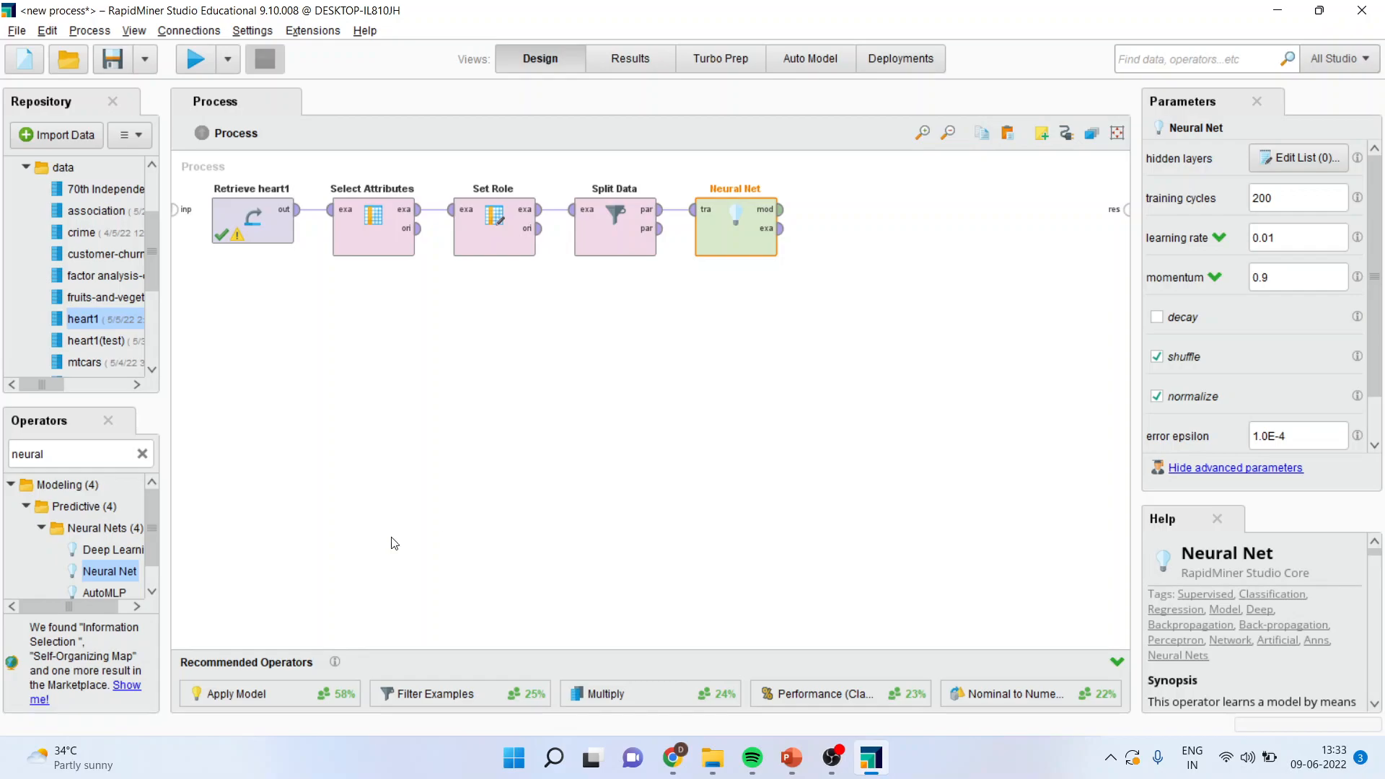
{"action": "double_click", "coordinate": [84, 454]}
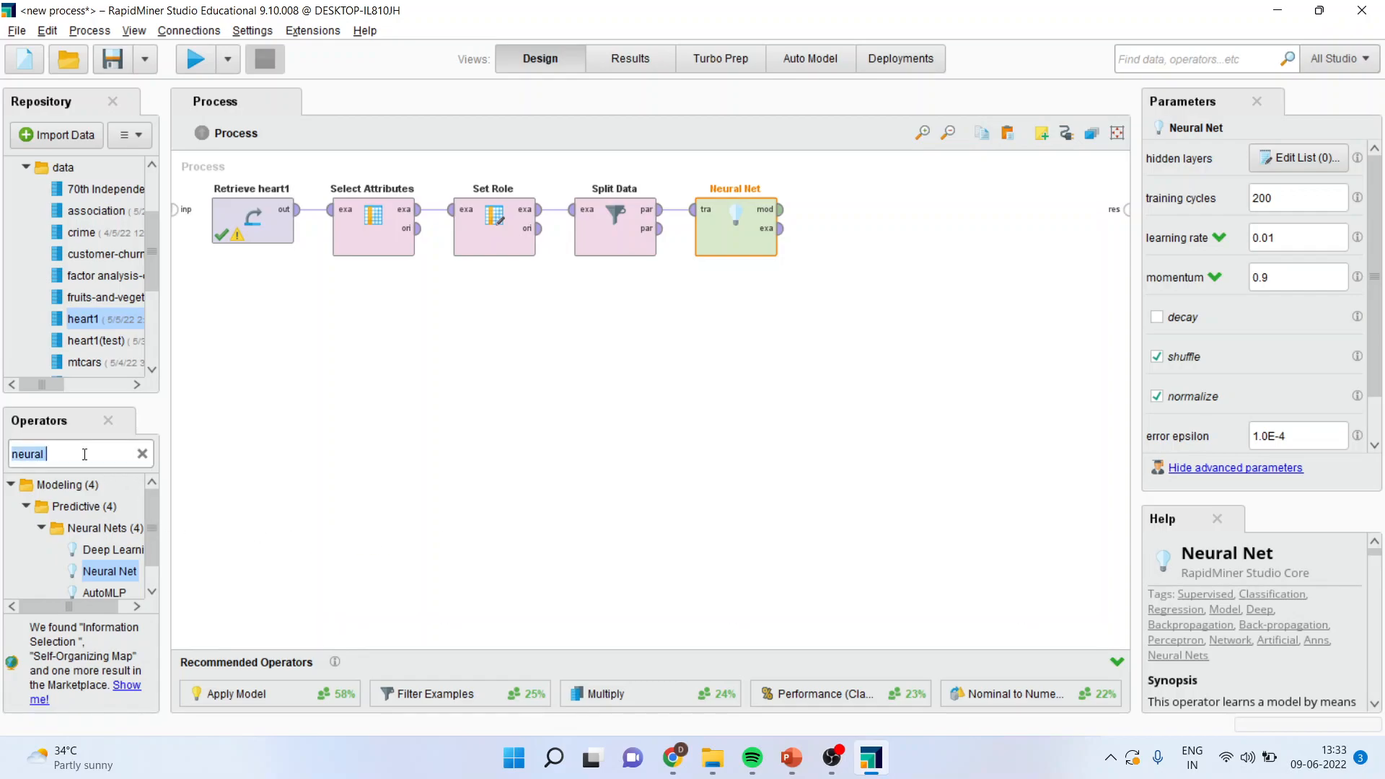
{"action": "type", "text": "apply mo"}
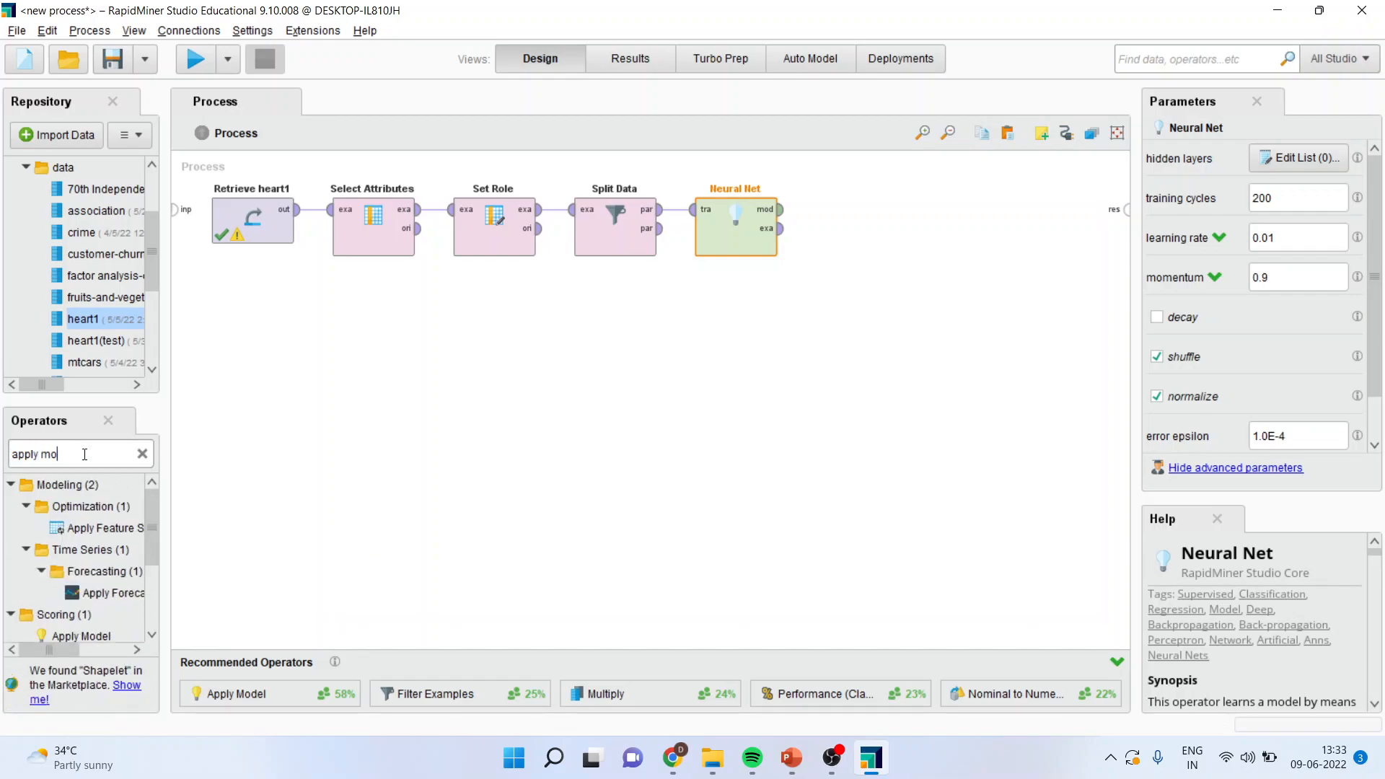
{"action": "type", "text": "del"}
{"action": "left_click_drag", "start_coordinate": [91, 595], "coordinate": [740, 328]}
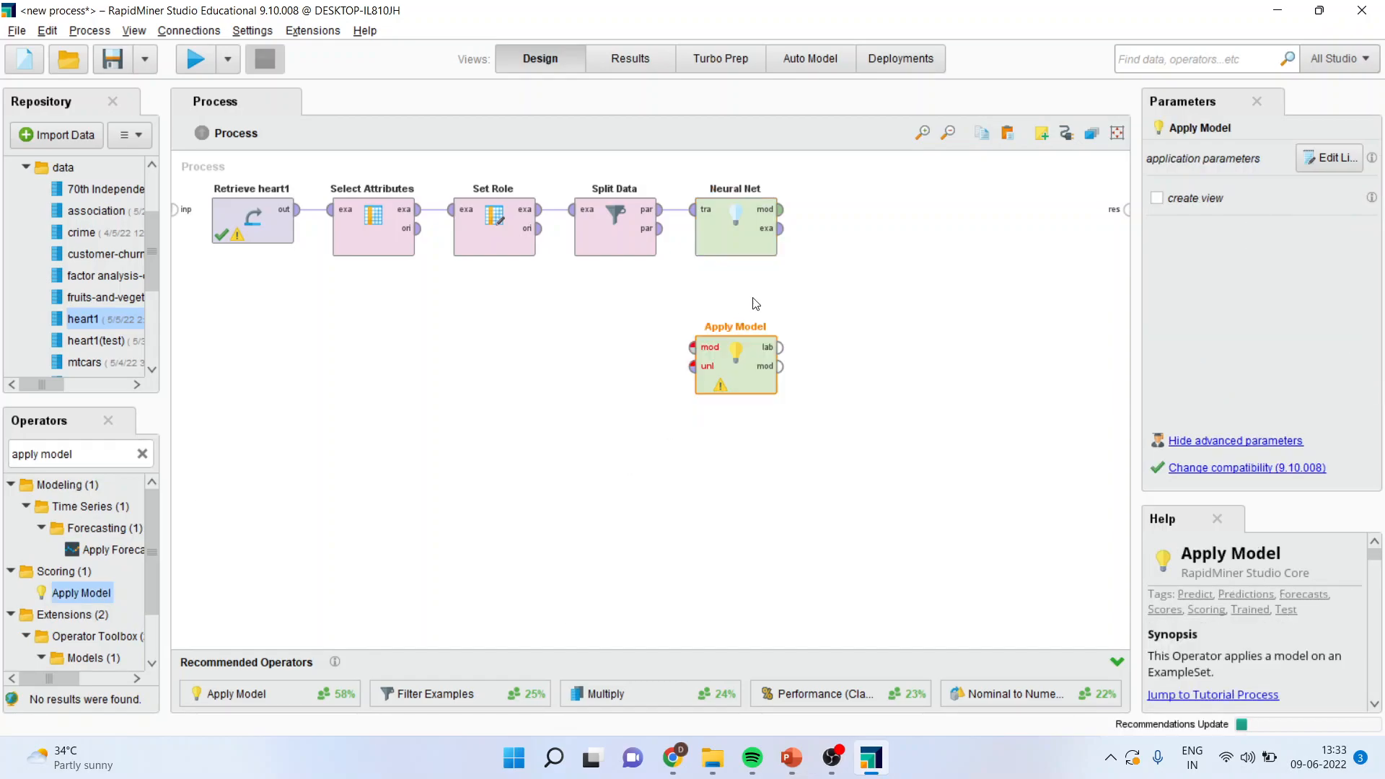
Step: Connect Neural Net's model output and Split Data's second partition to Apply Model's model and unlabelled data inputs
{"action": "mouse_move", "coordinate": [782, 209]}
{"action": "left_mouse_down"}
{"action": "mouse_move", "coordinate": [721, 339]}
{"action": "mouse_move", "coordinate": [693, 347]}
{"action": "left_mouse_up"}
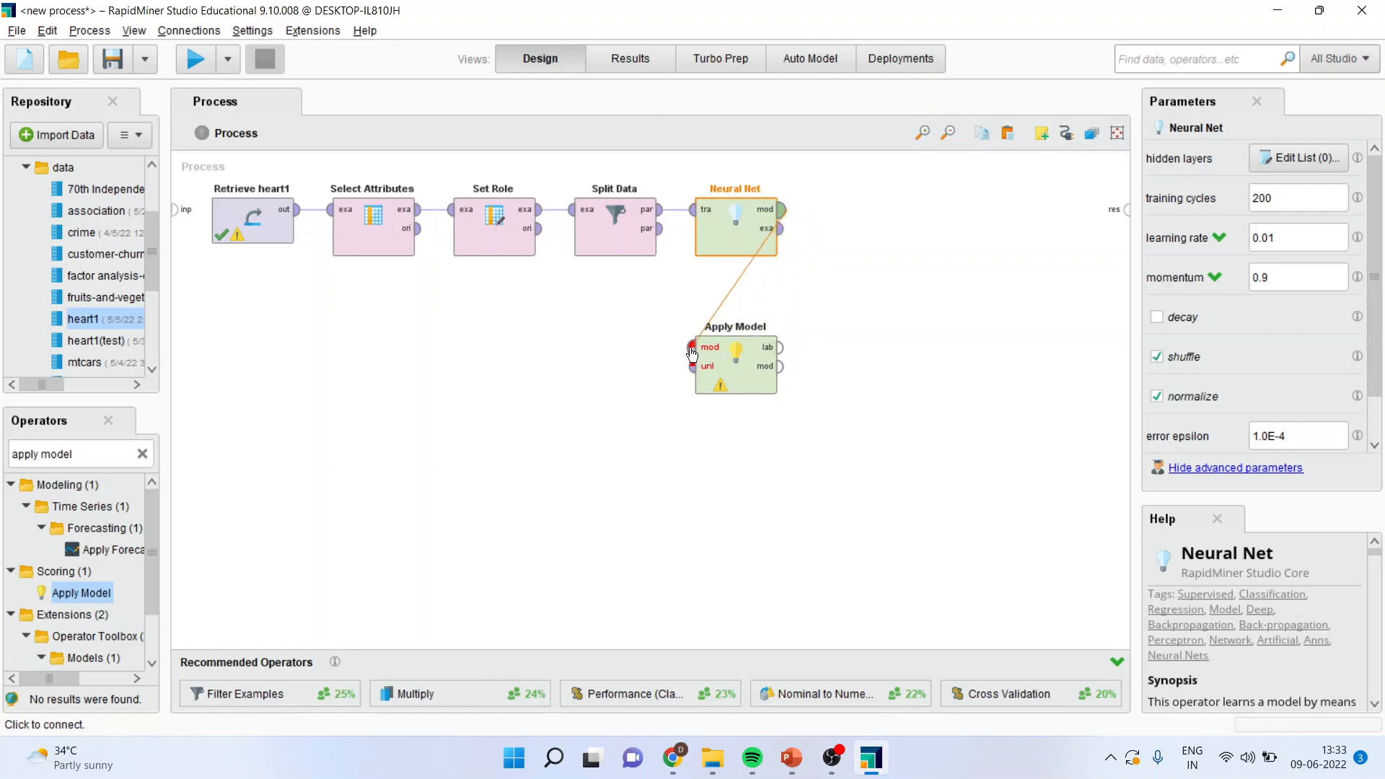
{"action": "left_click", "coordinate": [660, 229]}
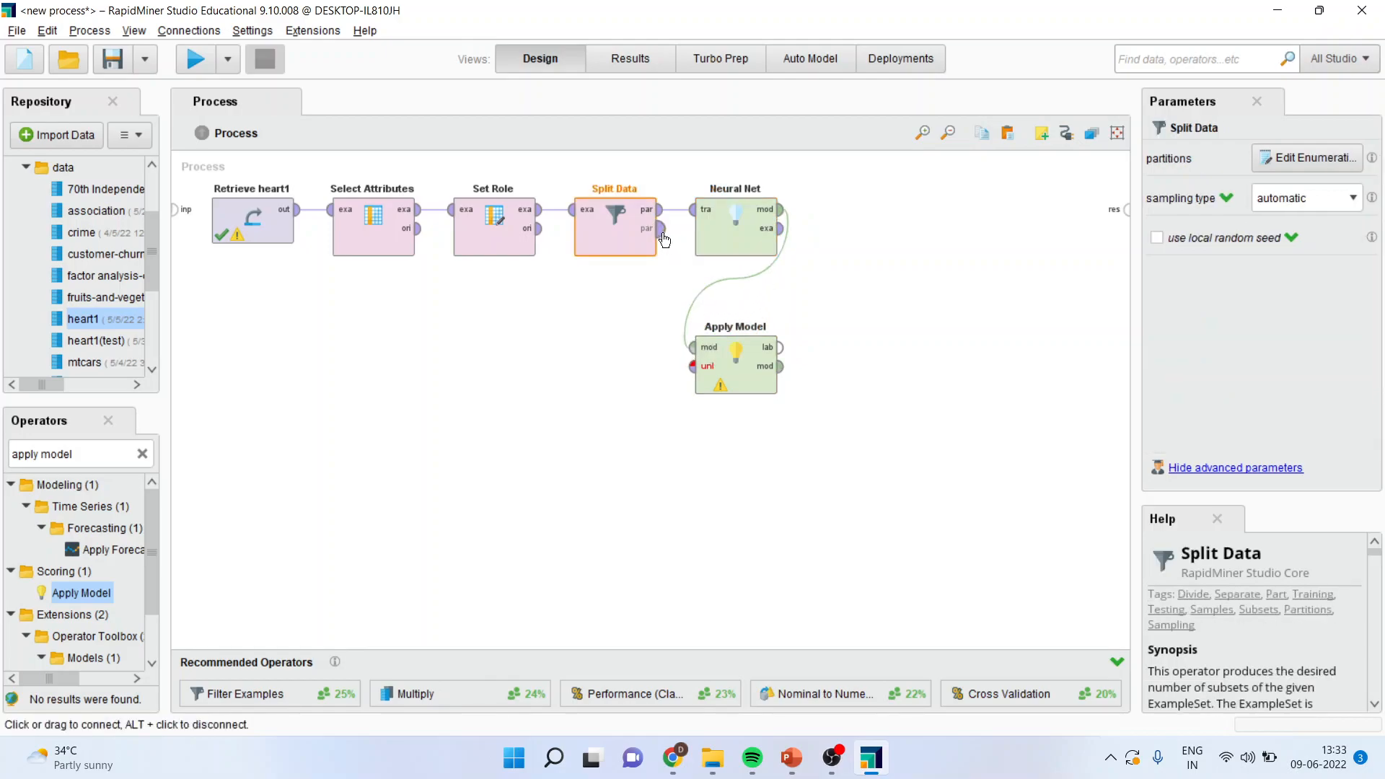
{"action": "left_click", "coordinate": [693, 366]}
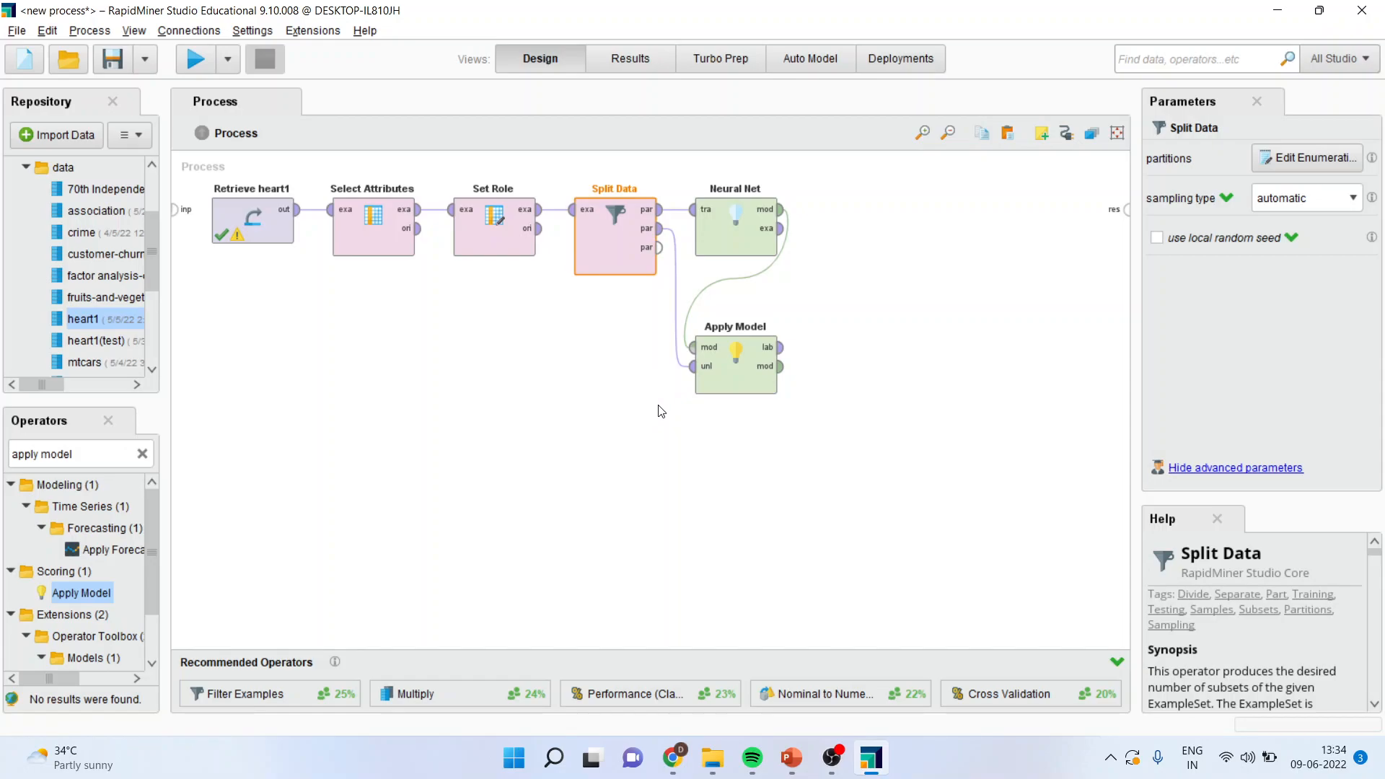
Step: Search the operators for performance and place Performance (Classification) beside Neural Net in the process
{"action": "left_click", "coordinate": [92, 454]}
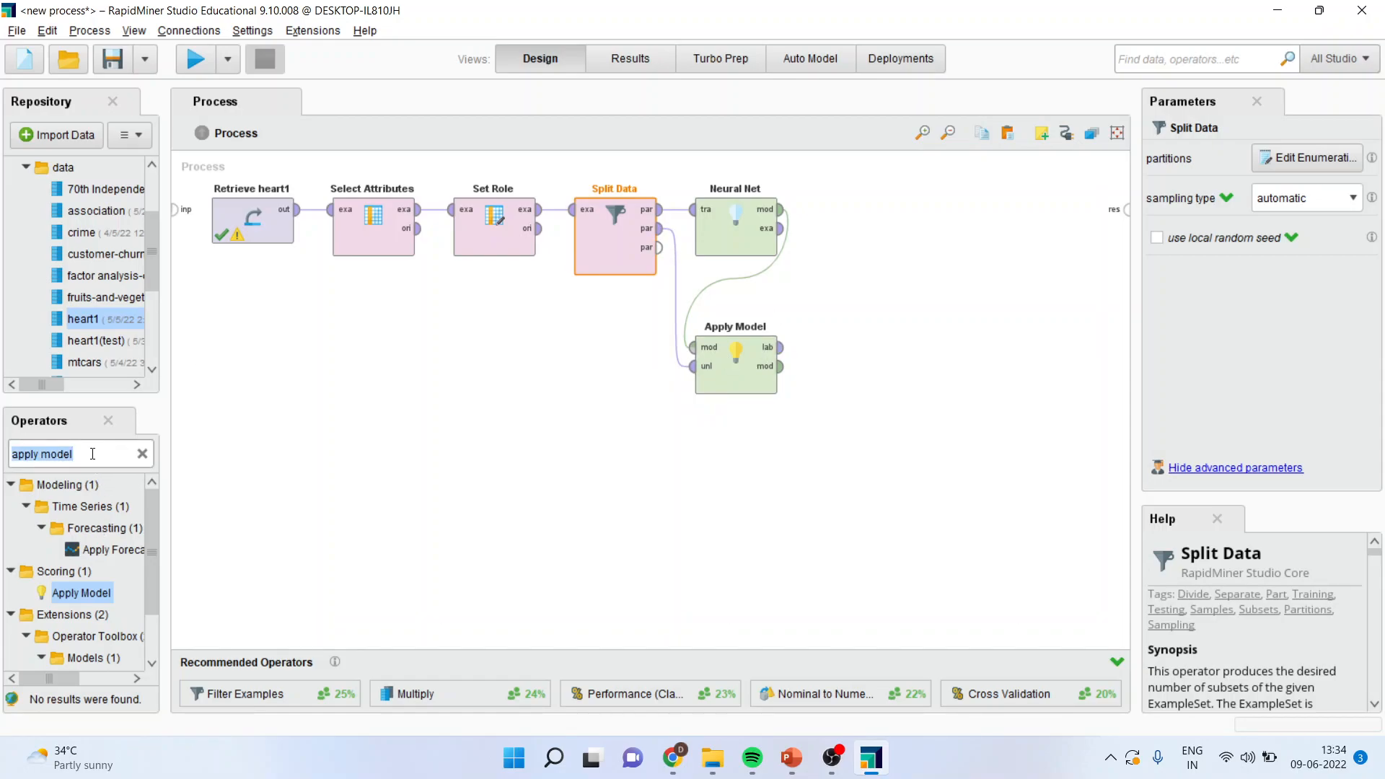
{"action": "type", "text": "perfomance"}
{"action": "left_click_drag", "start_coordinate": [64, 682], "coordinate": [145, 622]}
{"action": "left_click_drag", "start_coordinate": [150, 518], "coordinate": [764, 292]}
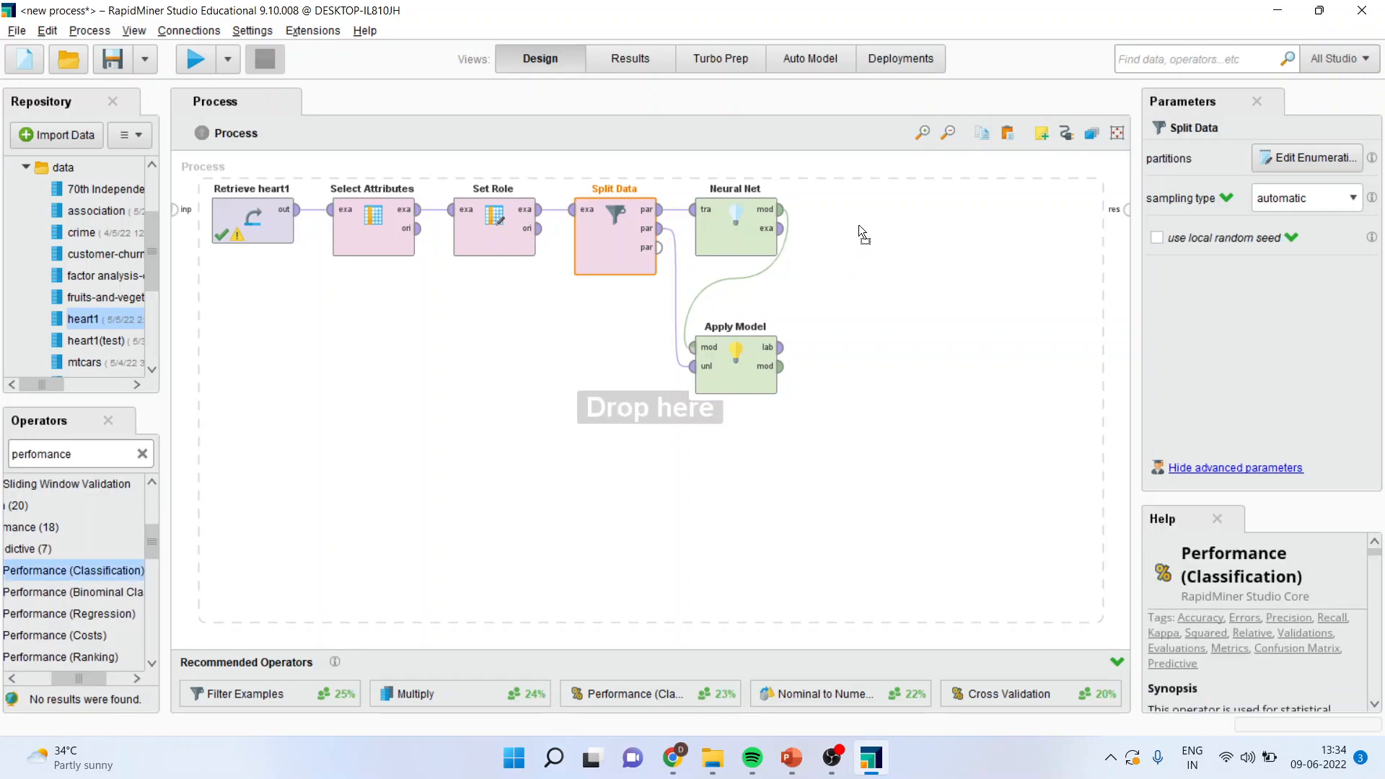
{"action": "left_click_drag", "start_coordinate": [870, 212], "coordinate": [887, 225]}
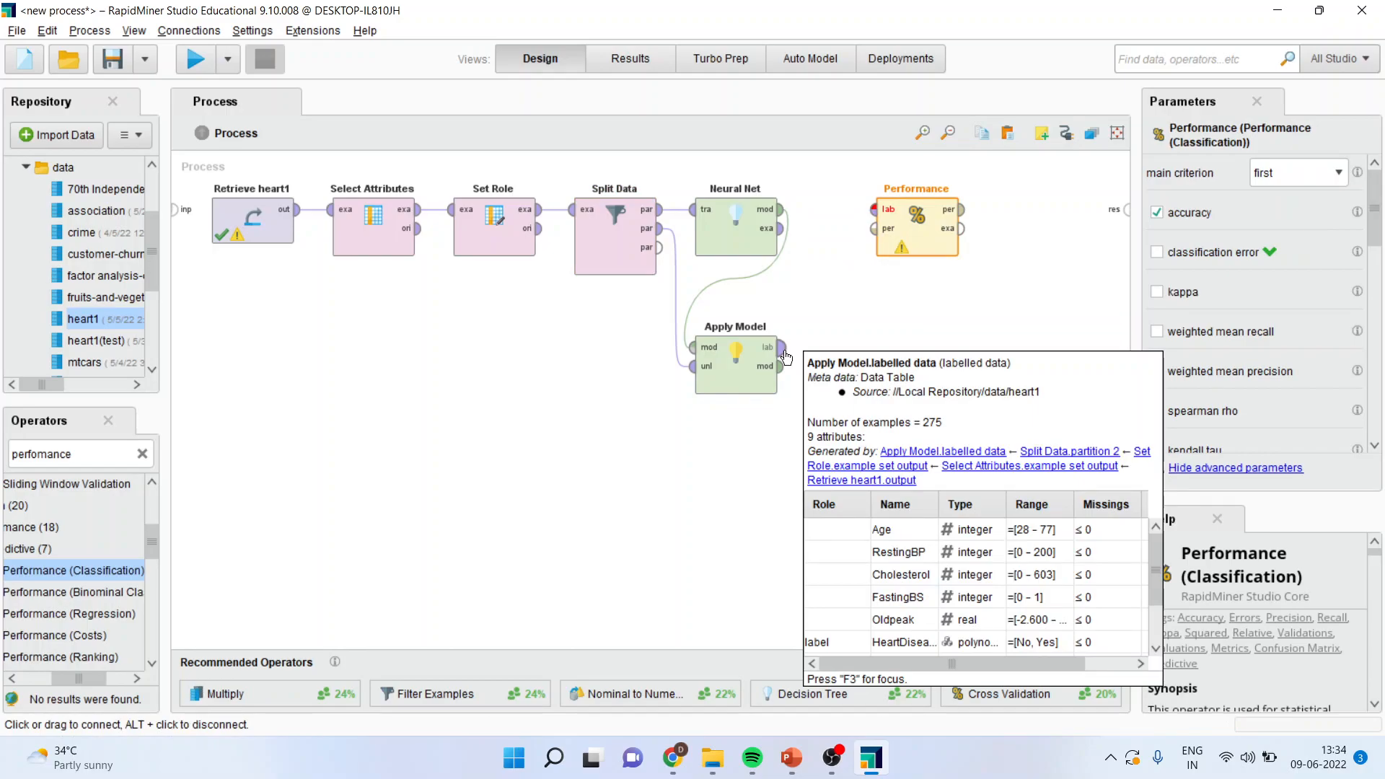
Step: Connect Apply Model's labelled data to Performance, and send the performance and Apply Model's model output to the process results
{"action": "left_click", "coordinate": [781, 347]}
{"action": "left_click", "coordinate": [874, 209]}
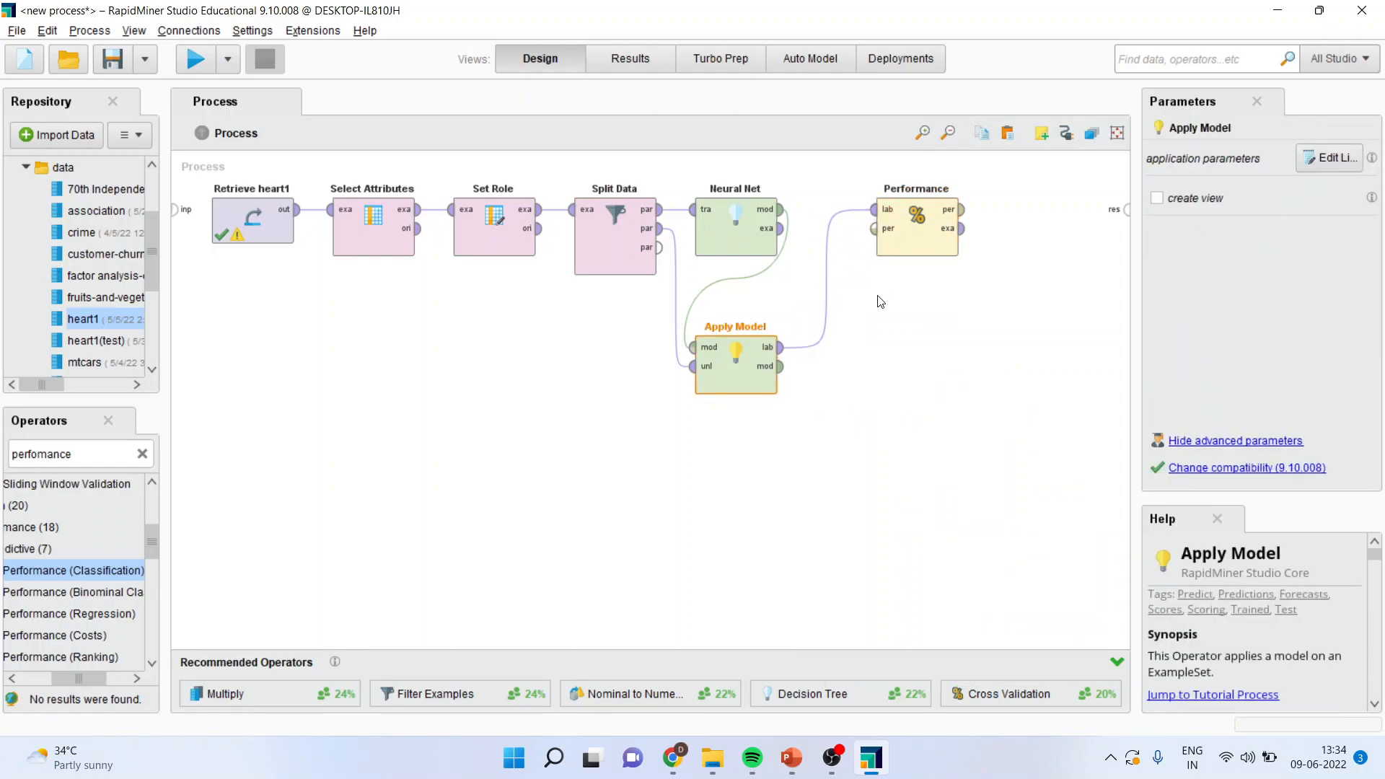
{"action": "left_click", "coordinate": [962, 209]}
{"action": "left_click", "coordinate": [1126, 209]}
{"action": "left_click", "coordinate": [782, 365]}
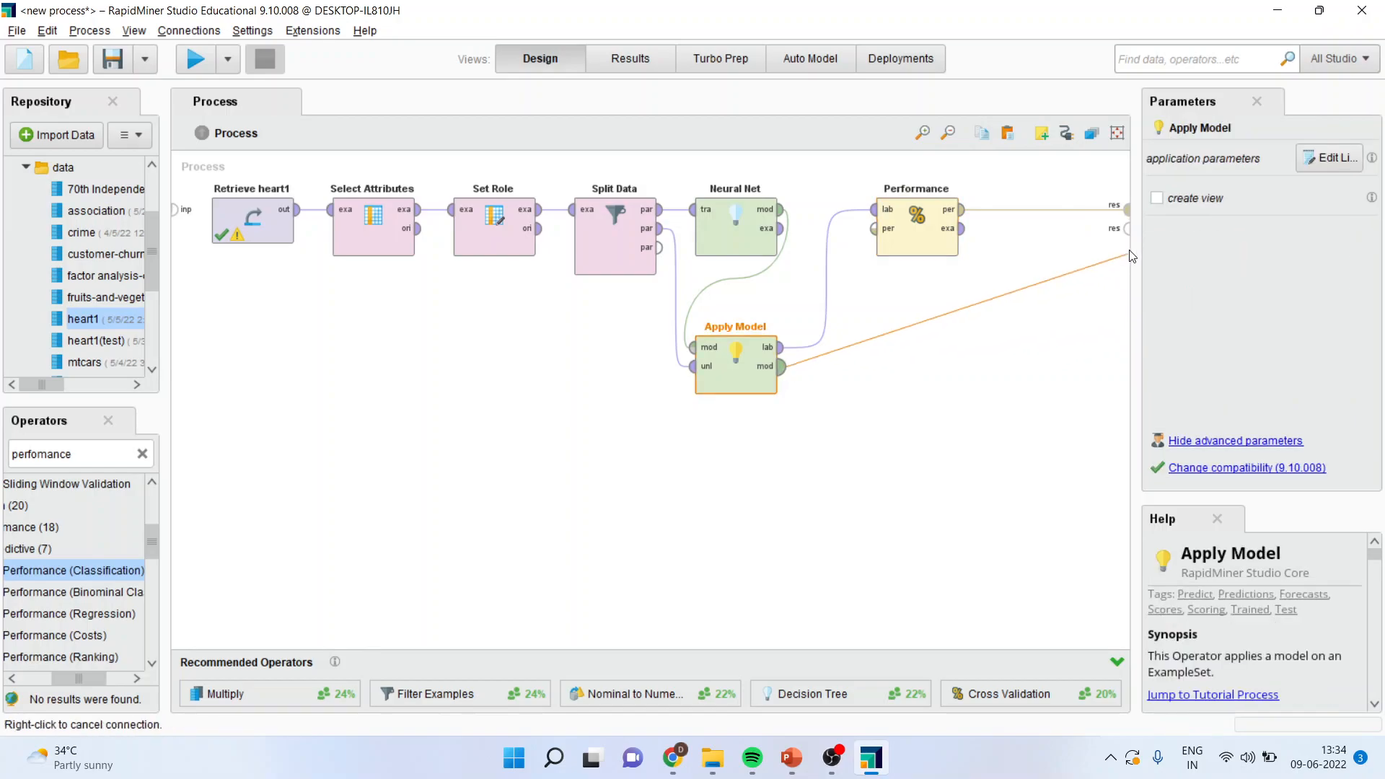
{"action": "left_click", "coordinate": [1124, 229]}
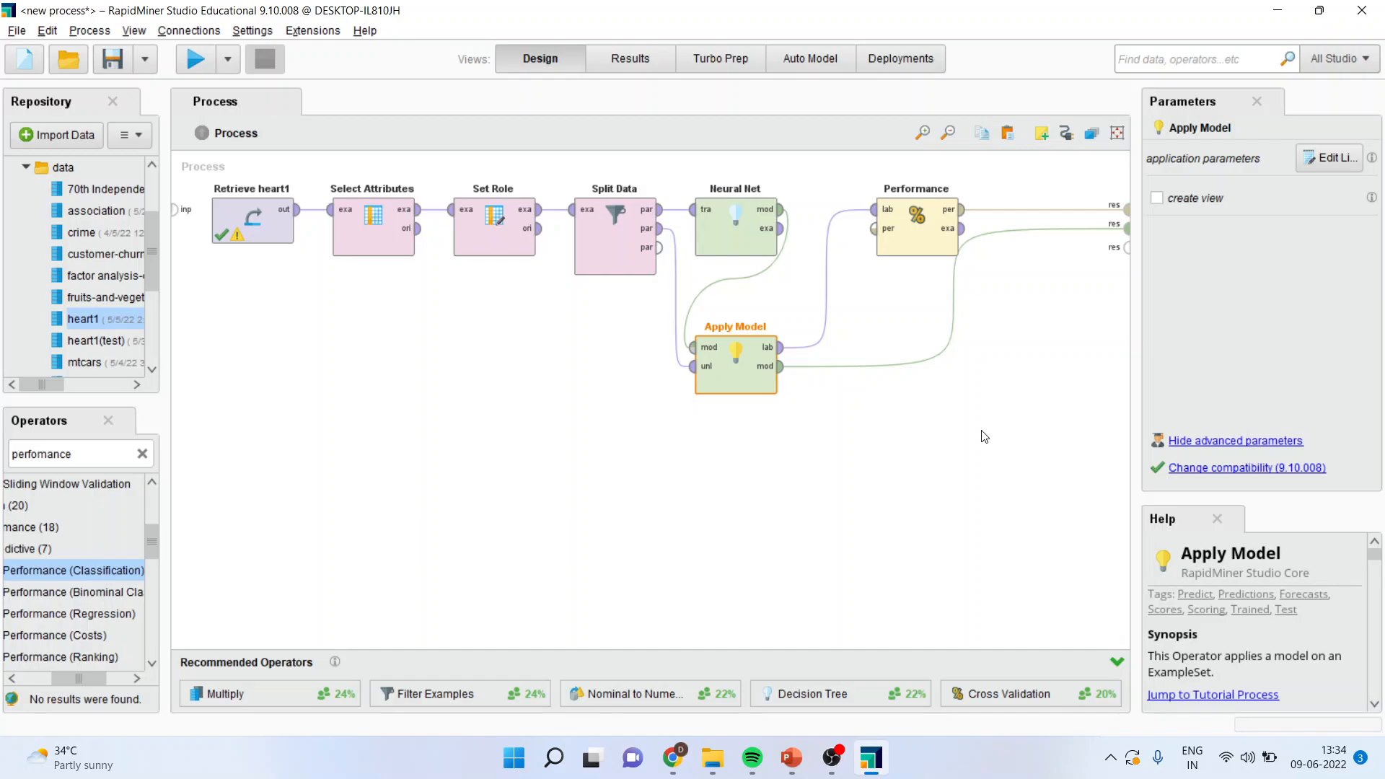
Step: Run the process and examine the accuracy and confusion matrix in the performance results
{"action": "left_click", "coordinate": [194, 59]}
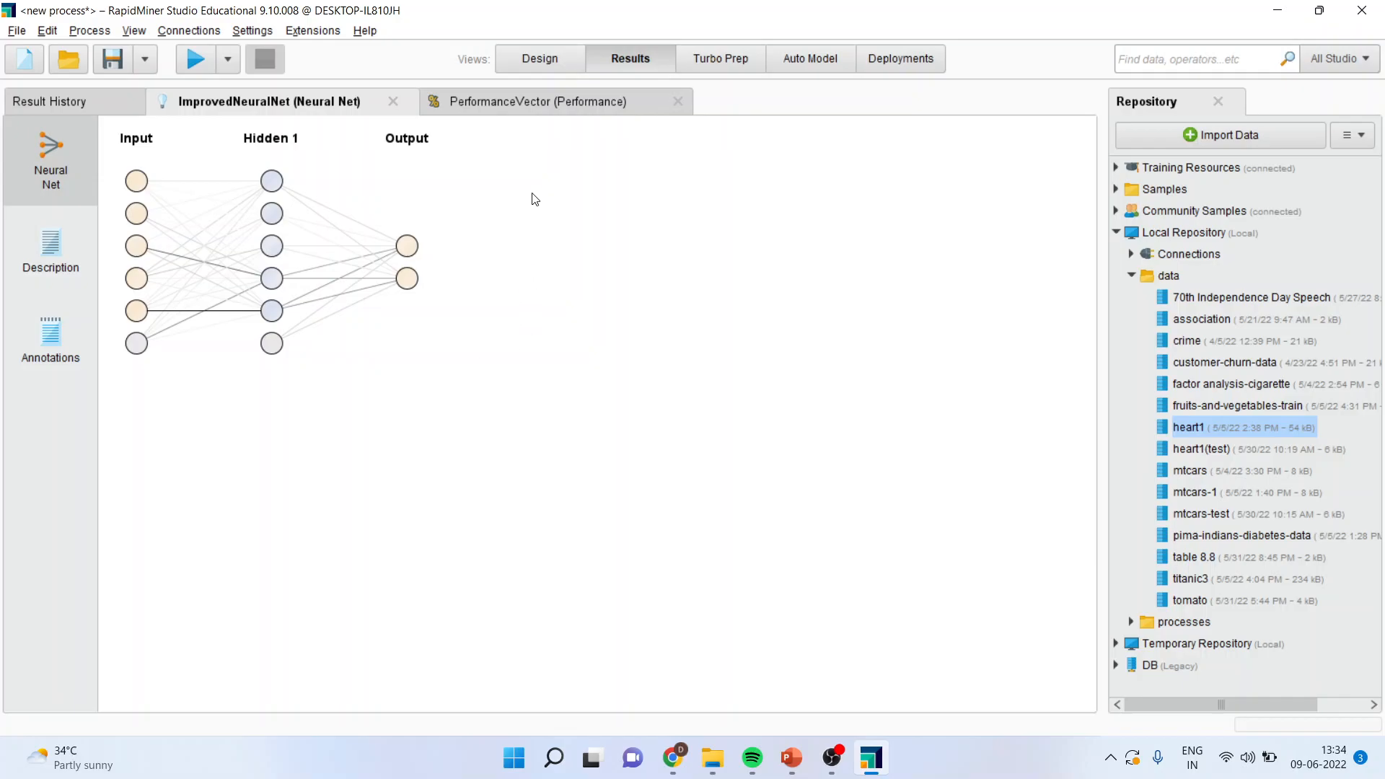
{"action": "left_click", "coordinate": [503, 108]}
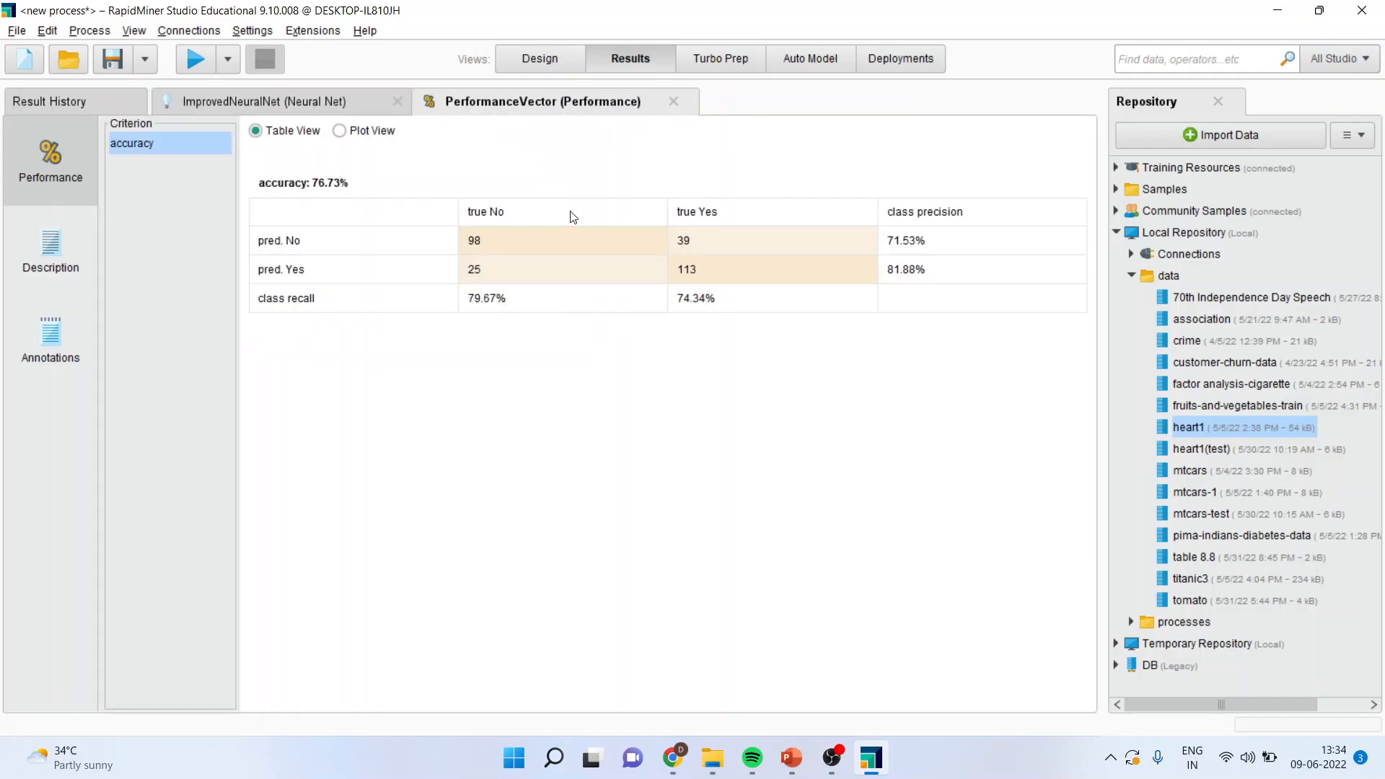
{"action": "left_click", "coordinate": [490, 240]}
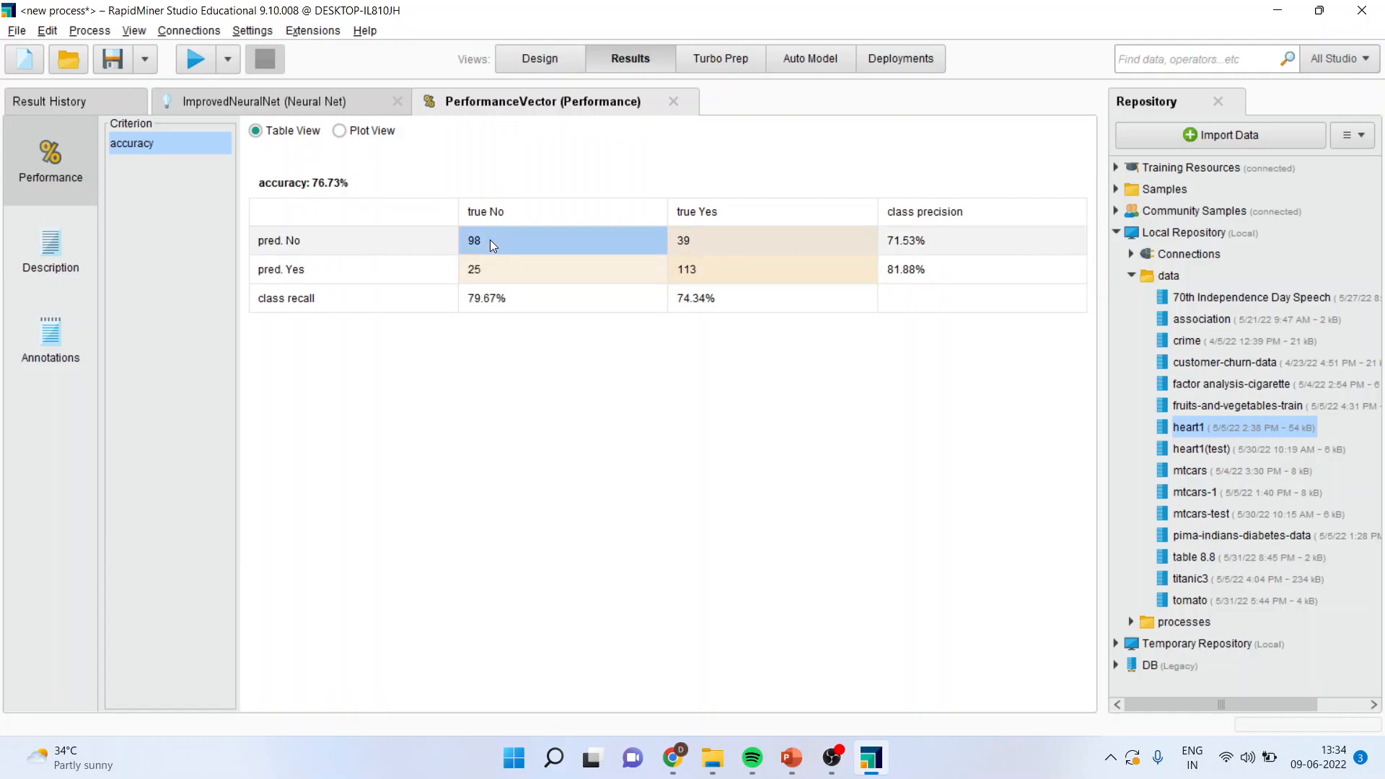
{"action": "left_click", "coordinate": [707, 270]}
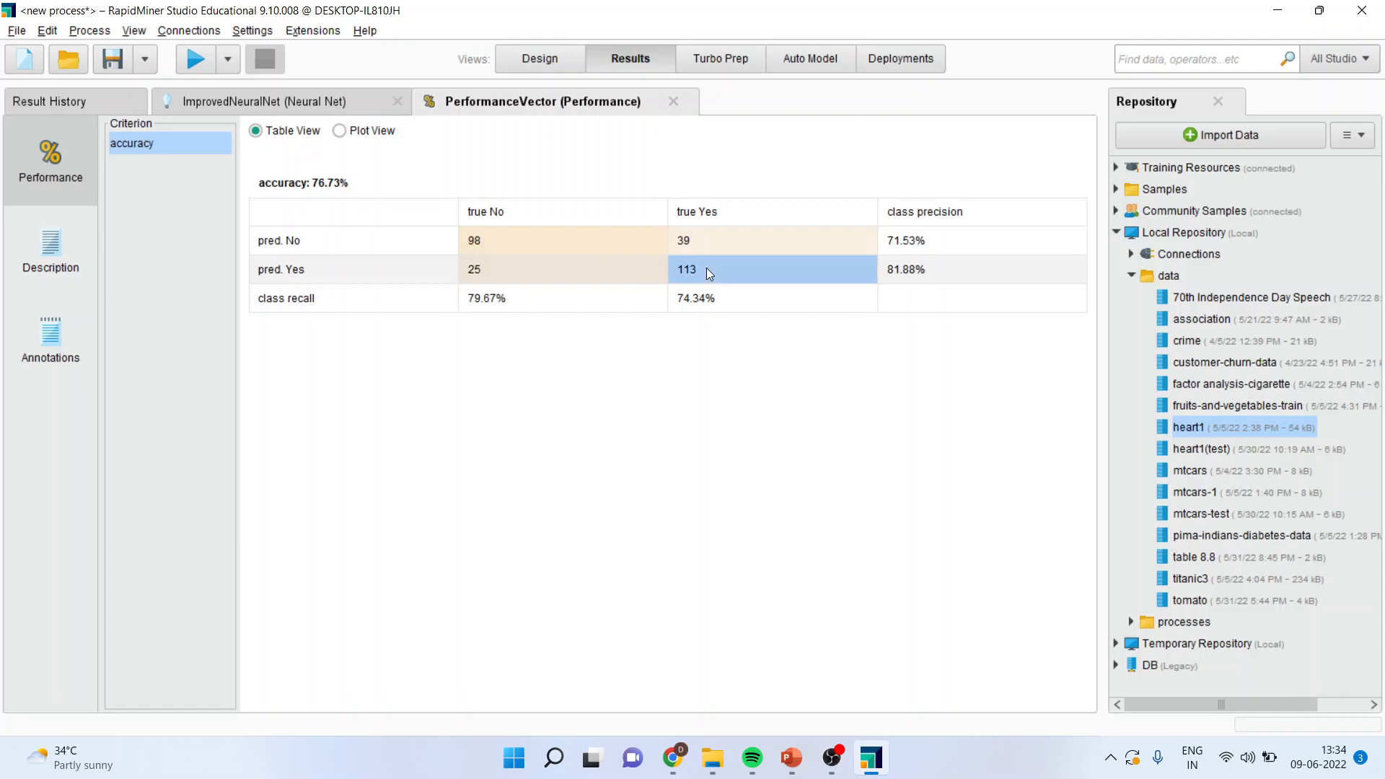
{"action": "left_click", "coordinate": [525, 237]}
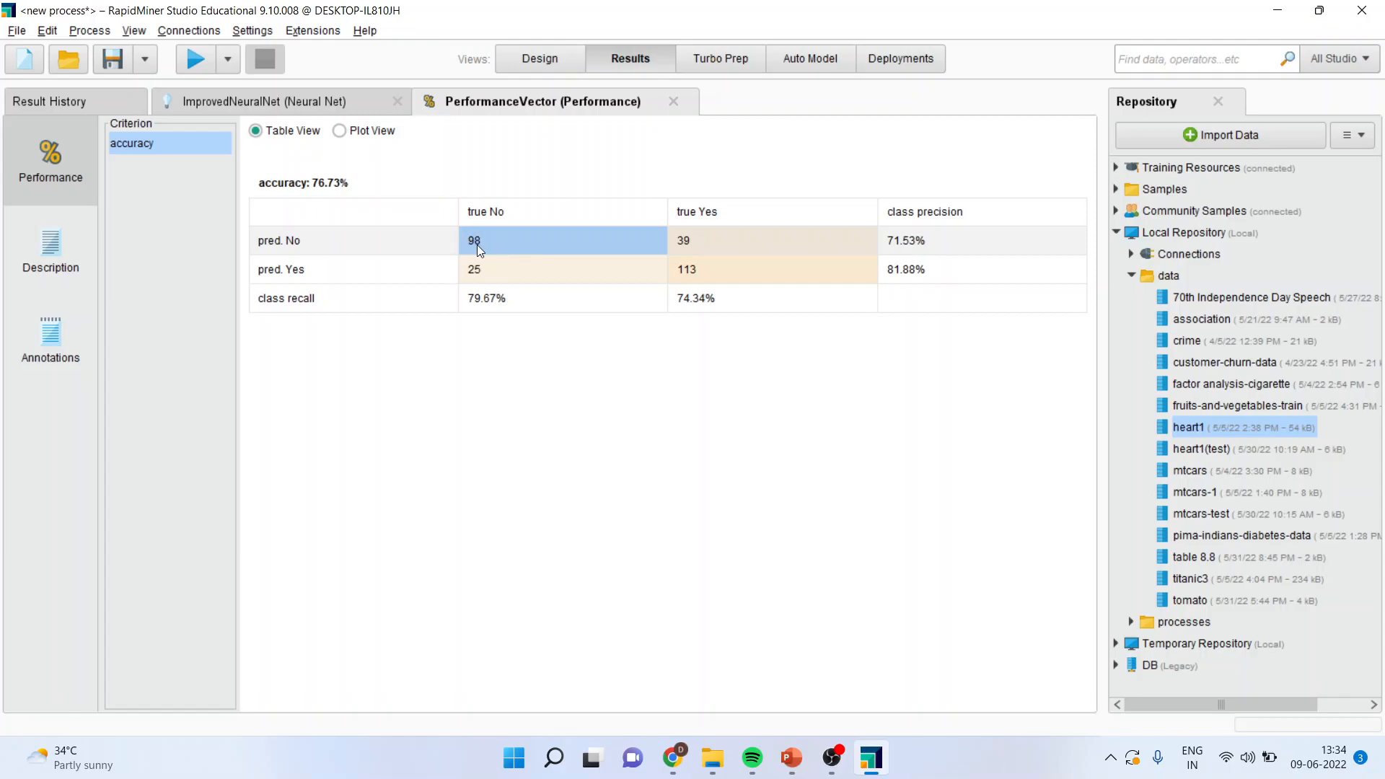
{"action": "left_click", "coordinate": [719, 278]}
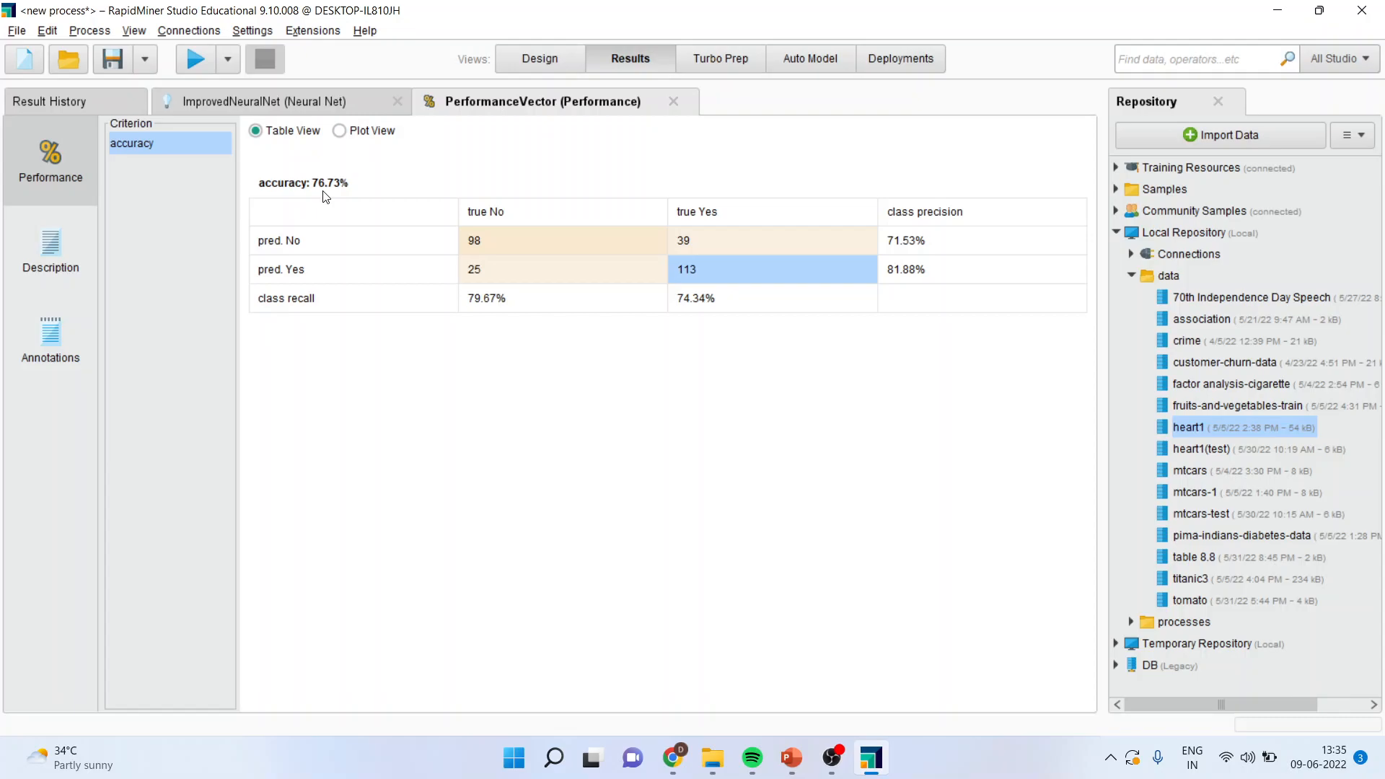
{"action": "left_click", "coordinate": [699, 240]}
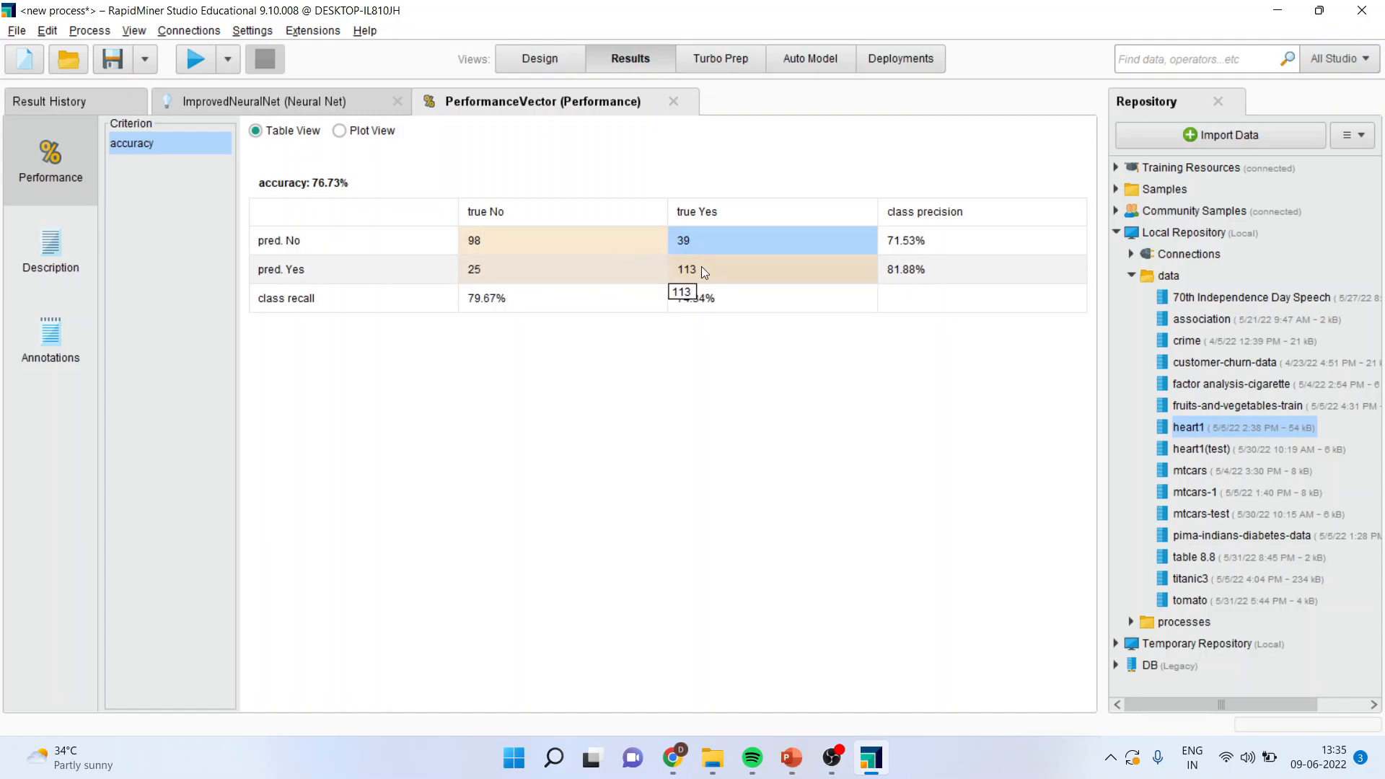
Step: Check Neural Net's hidden layers list without changing it, and rerun the process to view the network diagram
{"action": "left_click", "coordinate": [532, 59]}
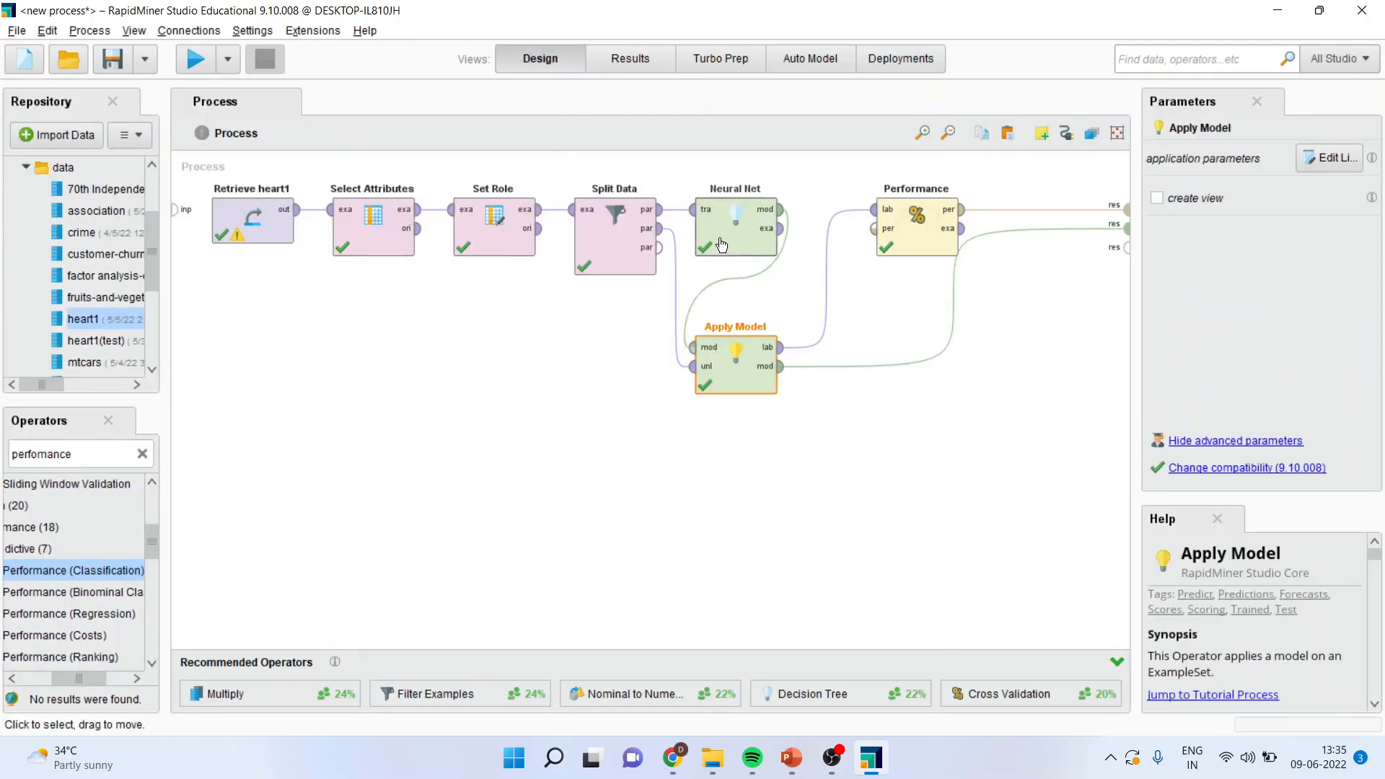
{"action": "left_click", "coordinate": [728, 238]}
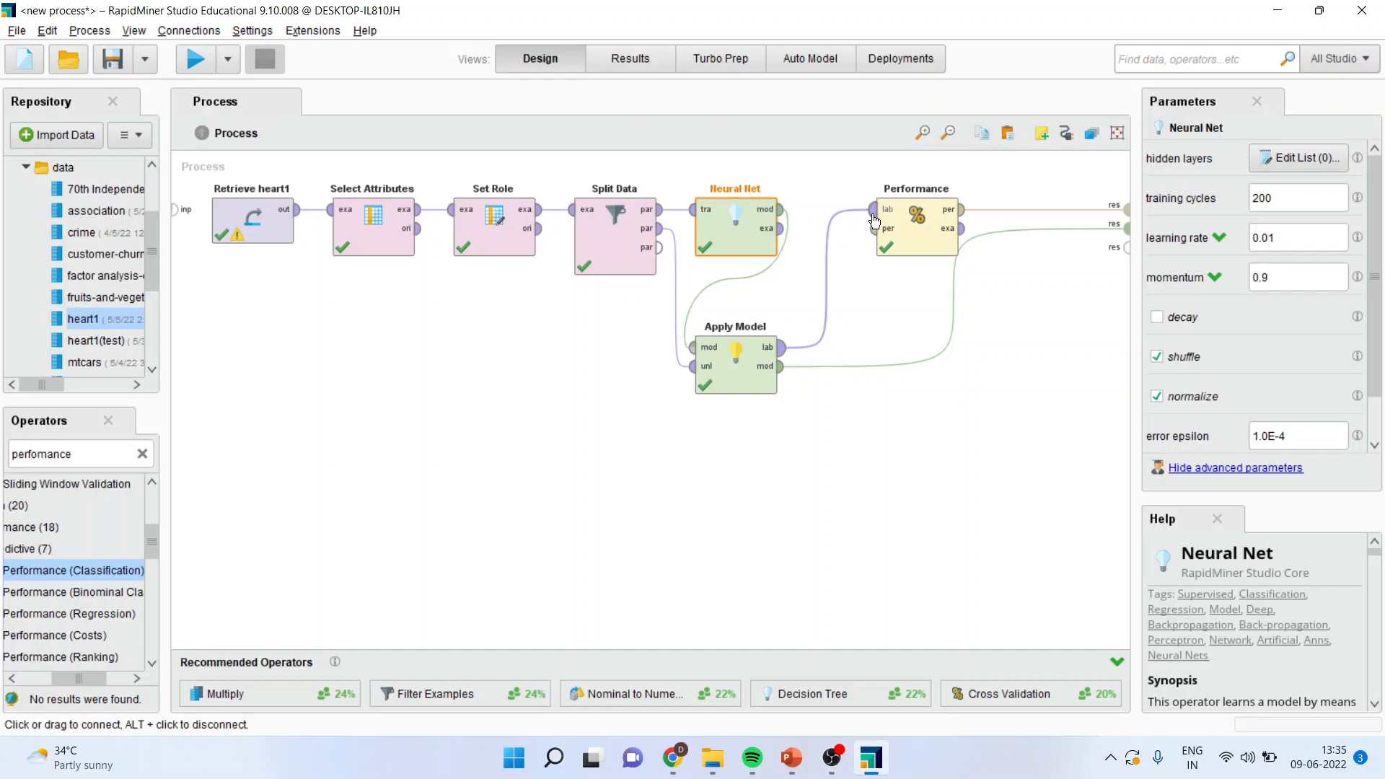
{"action": "left_click", "coordinate": [1293, 160]}
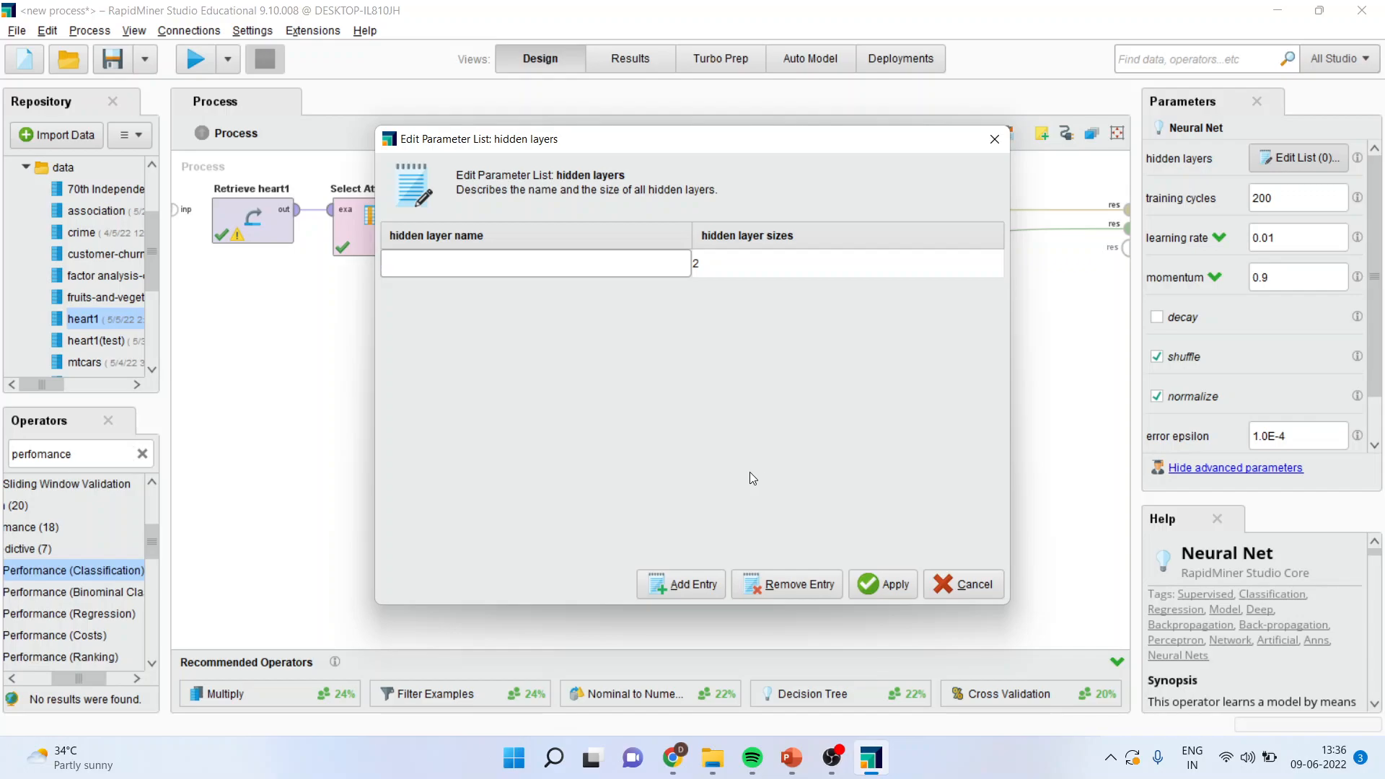
{"action": "left_click", "coordinate": [952, 575]}
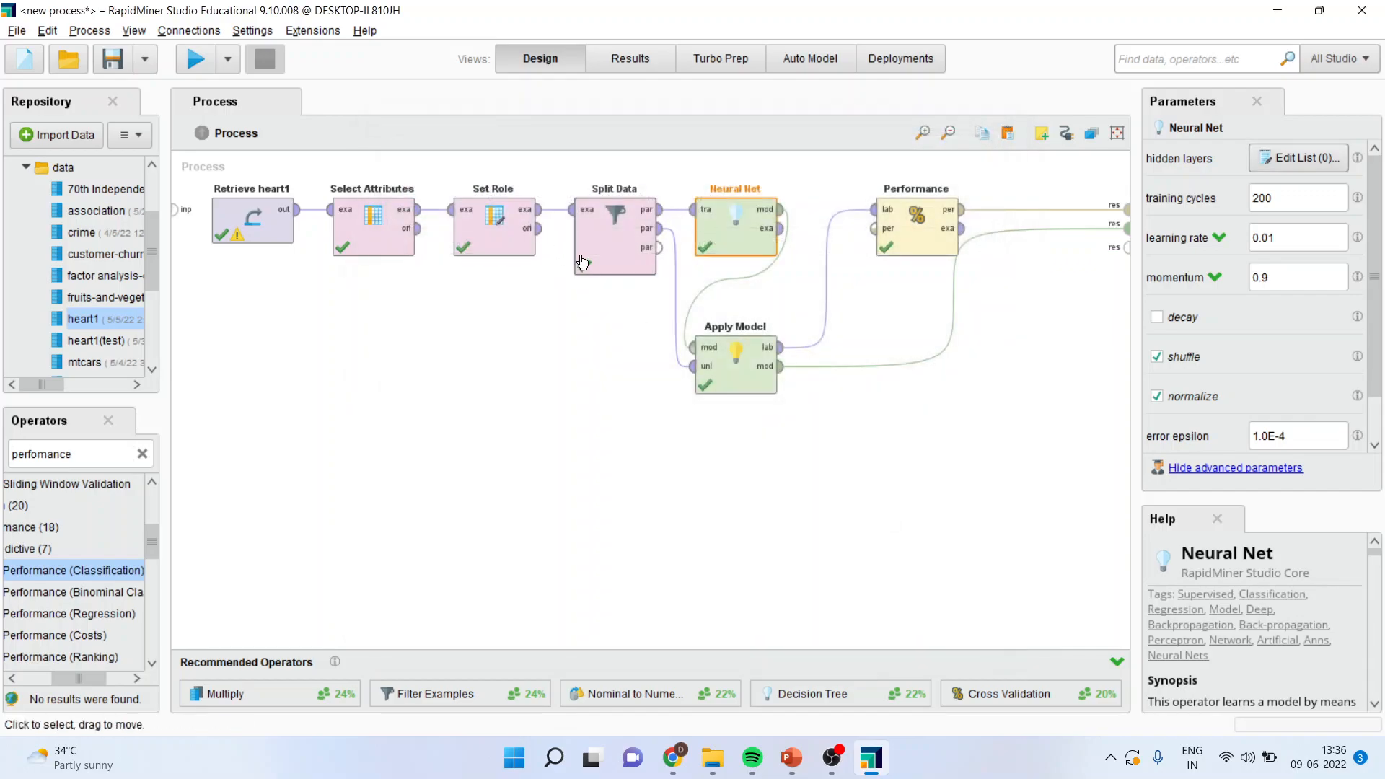
{"action": "left_click", "coordinate": [197, 60]}
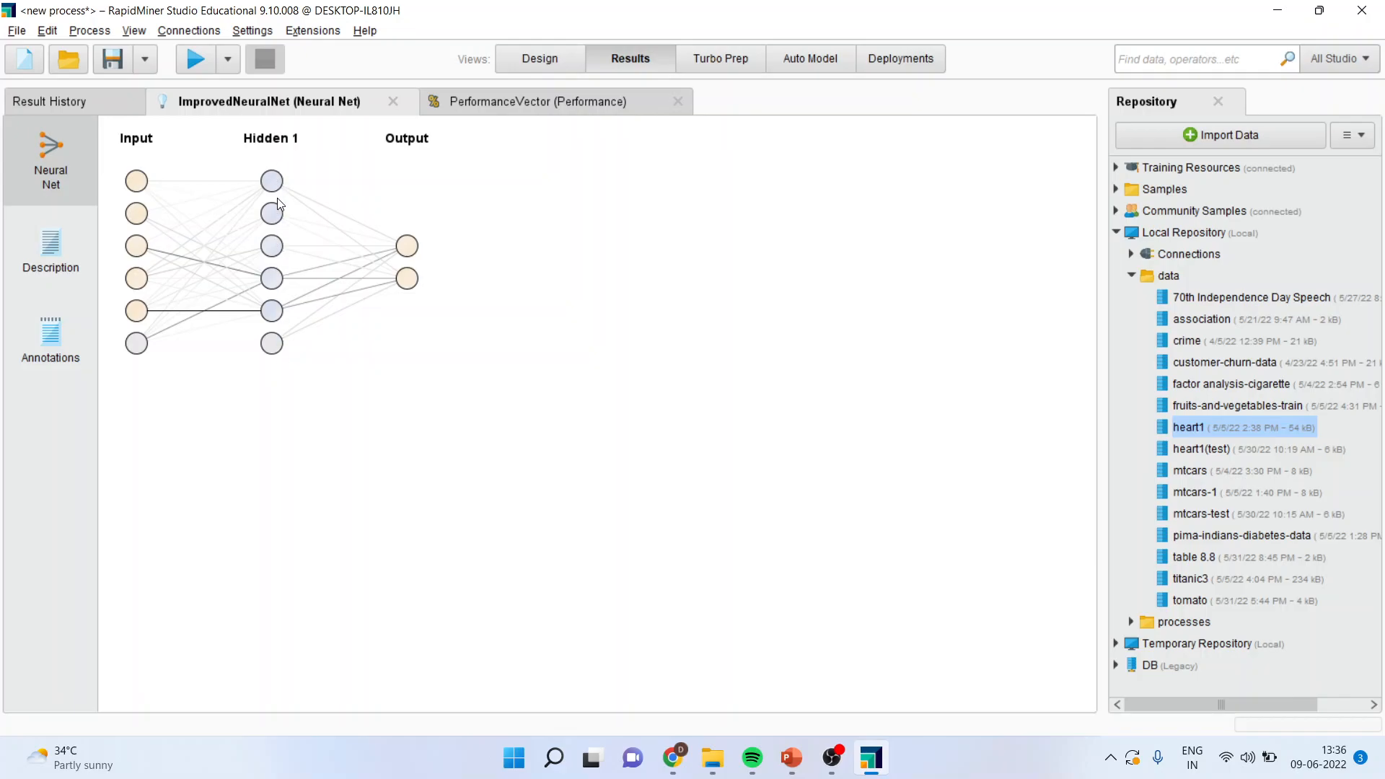
Step: In Neural Net's hidden layers list, define a layer named hidden layer 1 with size 5
{"action": "left_click", "coordinate": [548, 59]}
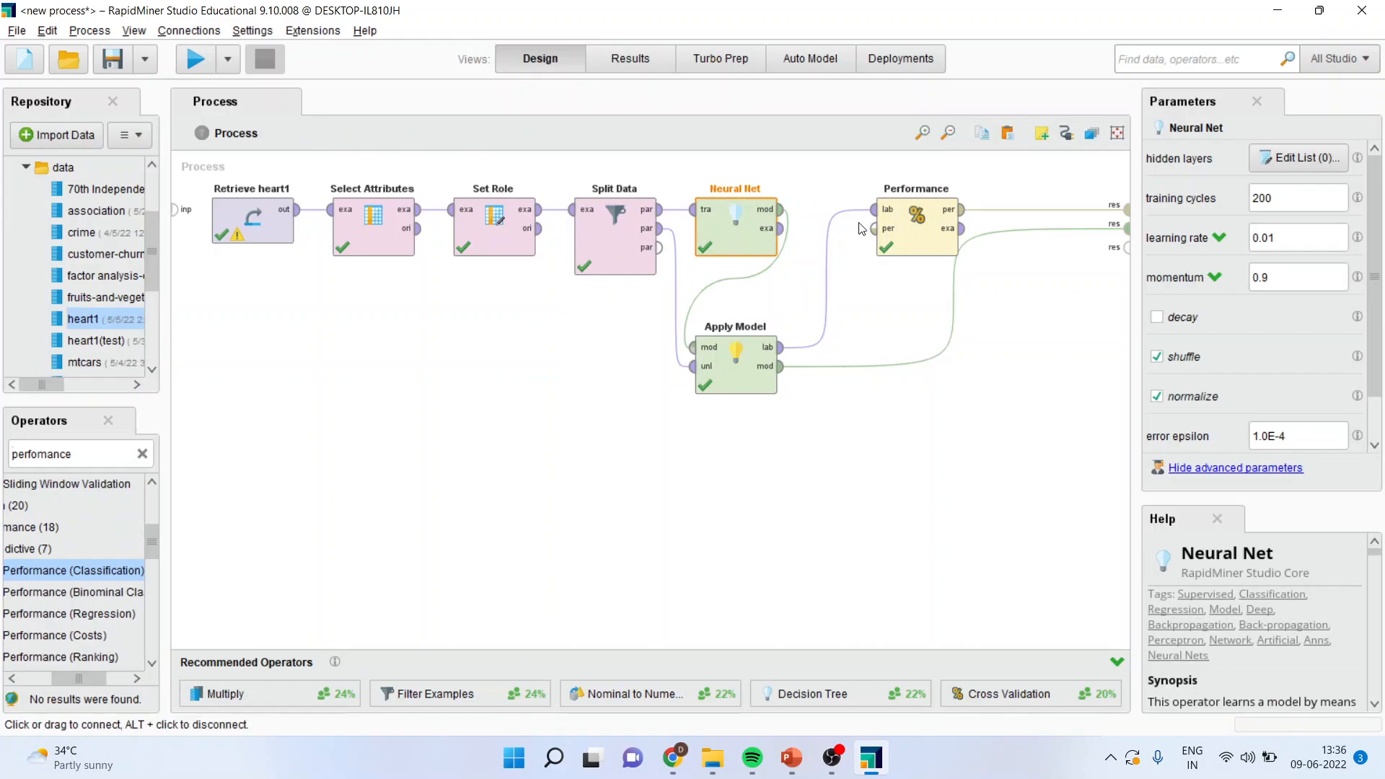
{"action": "left_click", "coordinate": [1291, 160]}
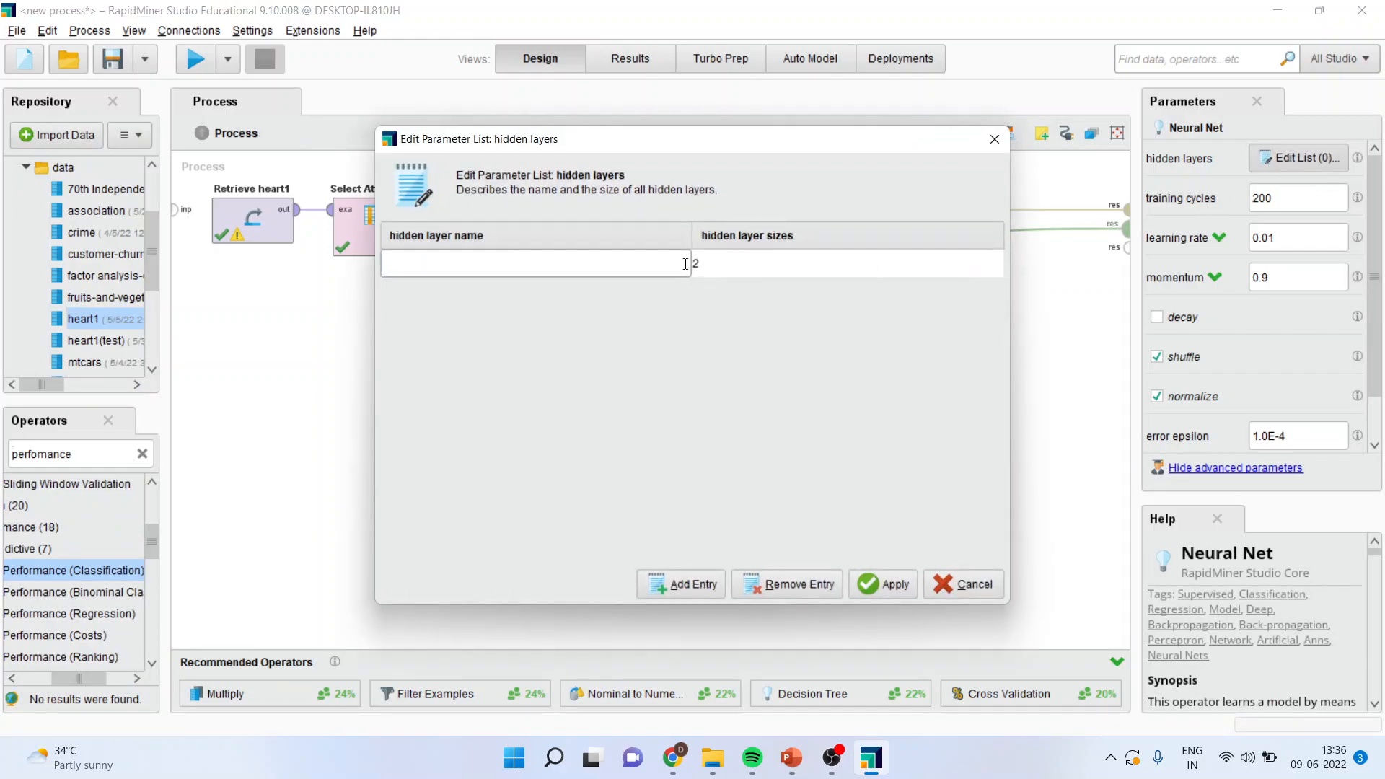
{"action": "type", "text": "hidden layer 1"}
{"action": "left_click", "coordinate": [710, 263]}
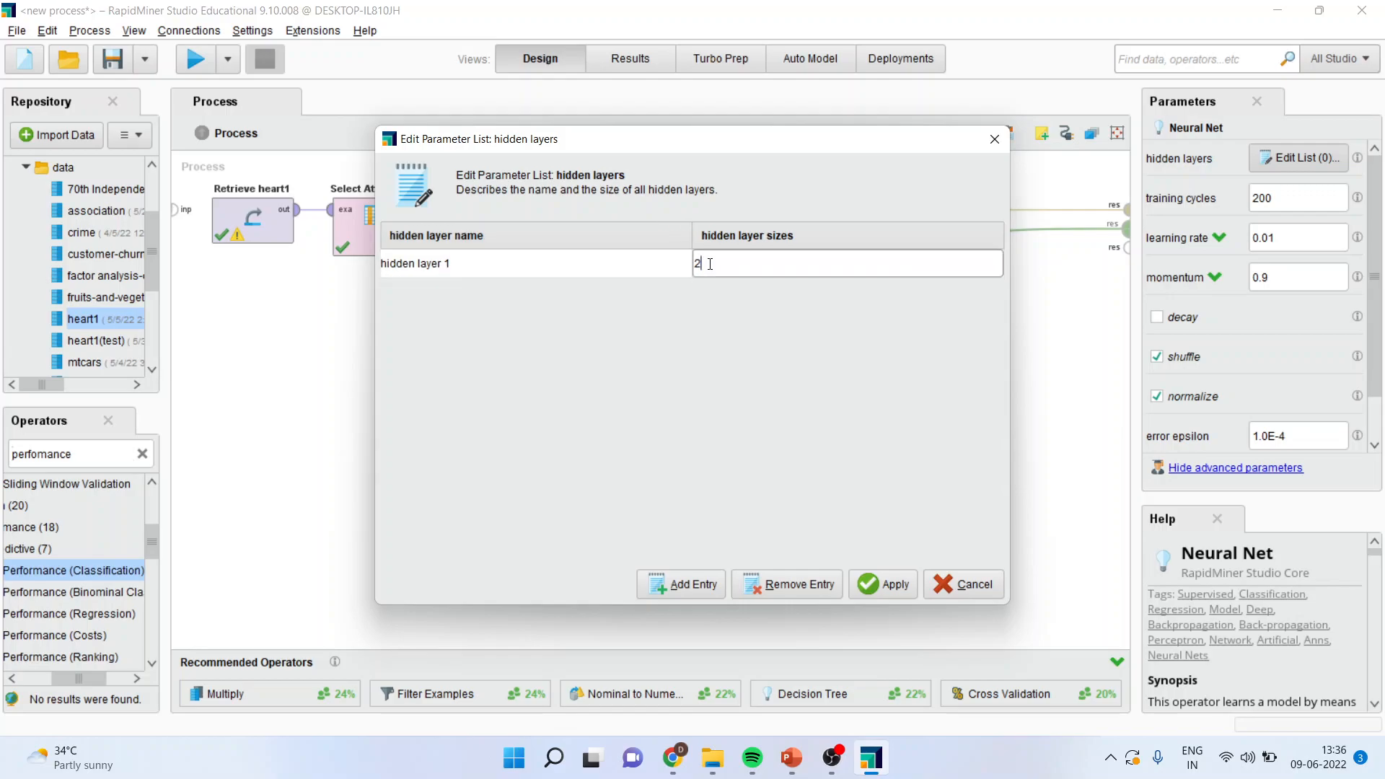
{"action": "key", "text": "BackSpace"}
{"action": "type", "text": "5"}
Step: Add a second entry named hidden layer 2 with size 5 and apply the hidden layers list
{"action": "left_click", "coordinate": [682, 586]}
{"action": "type", "text": "hidden layer 2"}
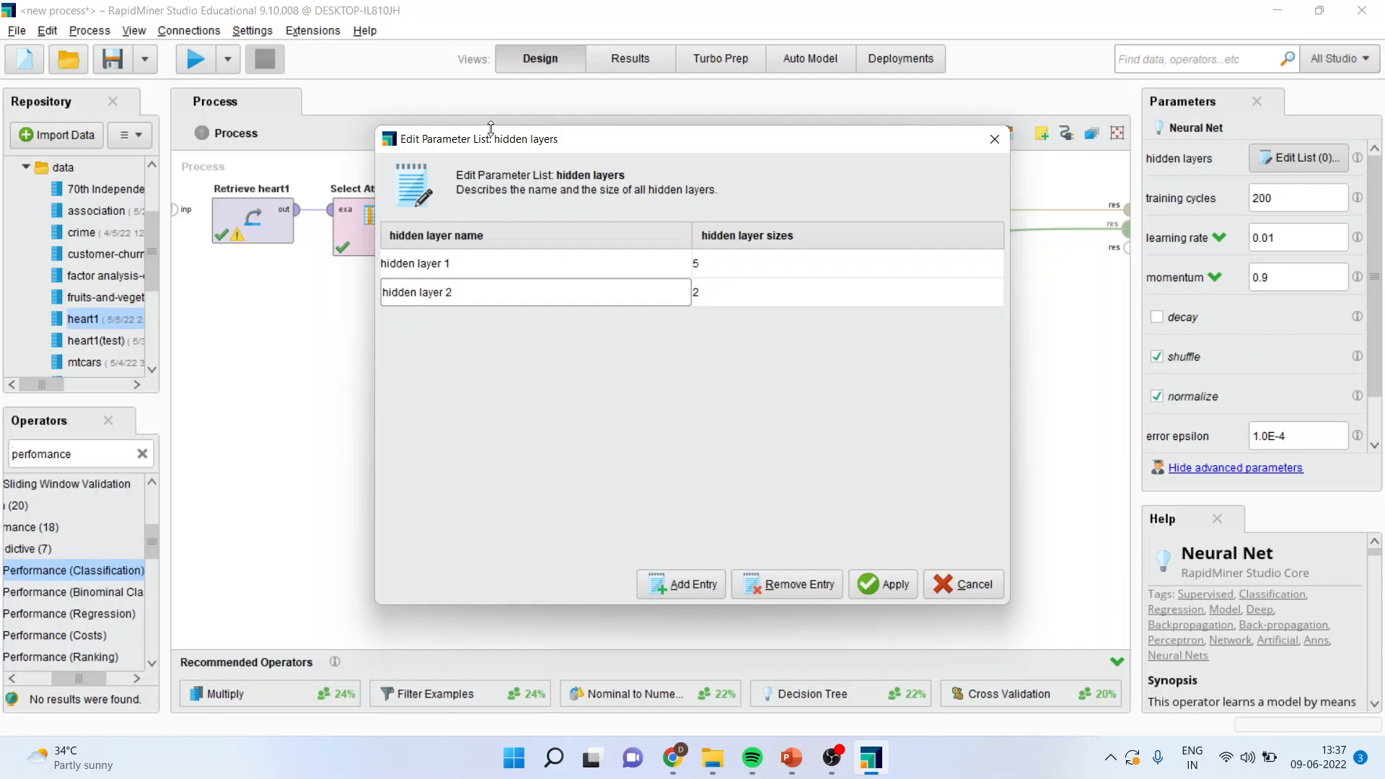
{"action": "left_click", "coordinate": [711, 294]}
{"action": "key", "text": "BackSpace"}
{"action": "type", "text": "5"}
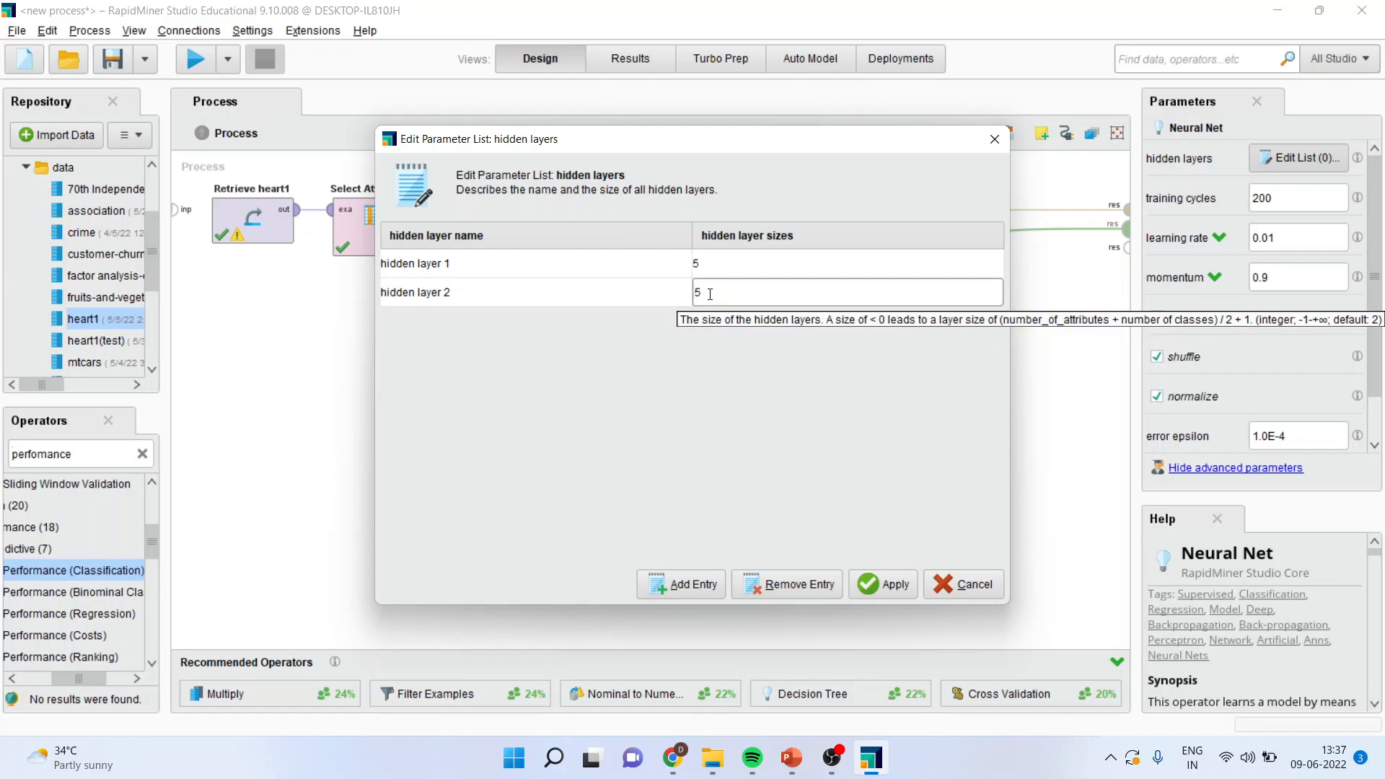
{"action": "left_click", "coordinate": [887, 584]}
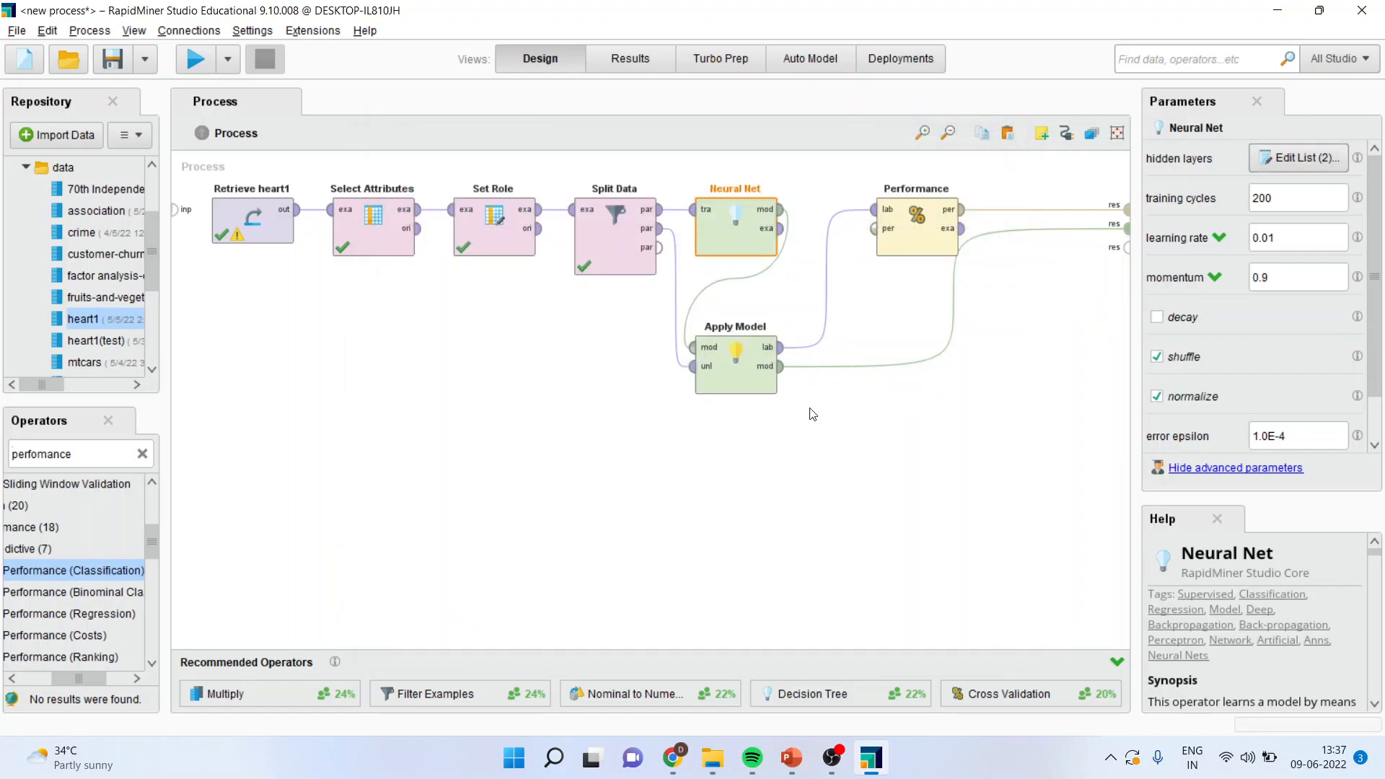
Step: Run the process with the two hidden layers, review the performance table and network diagram, and return to the process design
{"action": "left_click", "coordinate": [196, 58]}
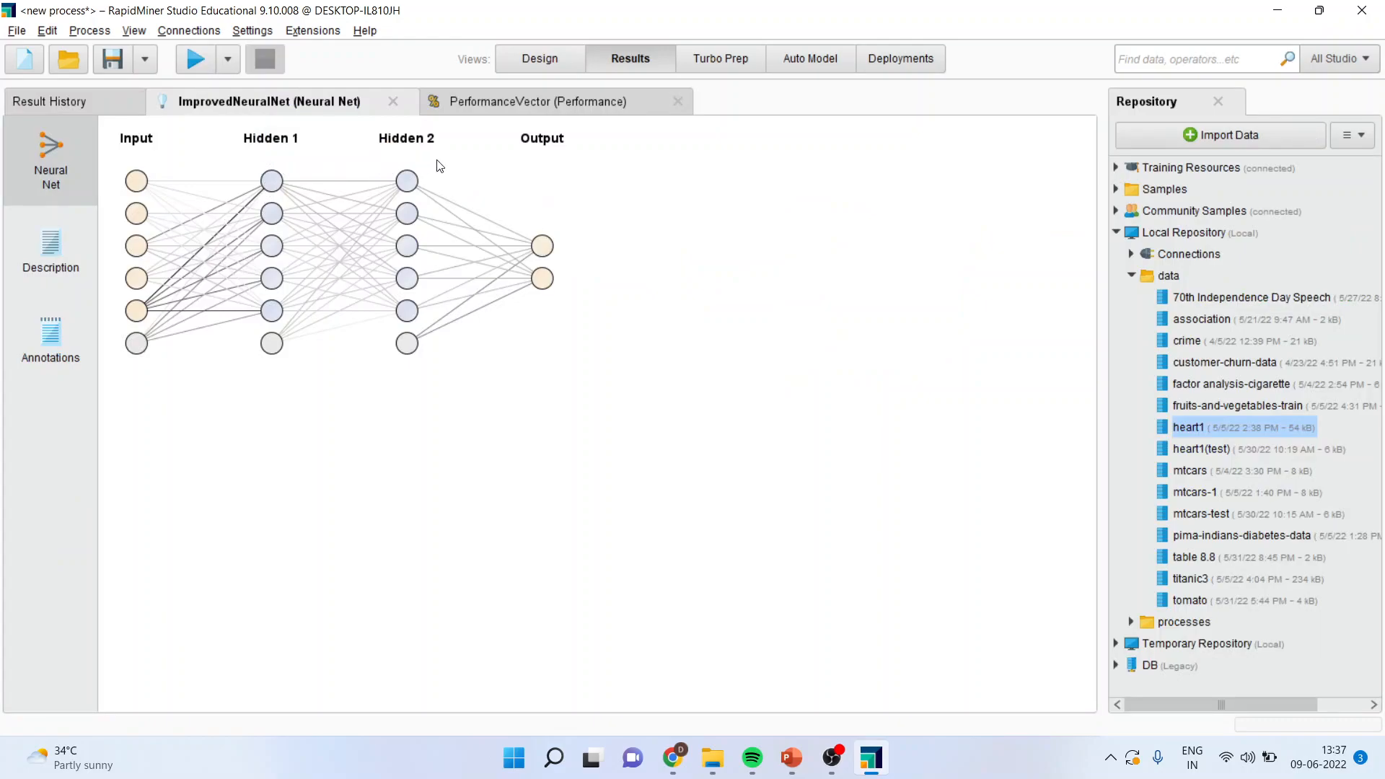
{"action": "left_click", "coordinate": [480, 108]}
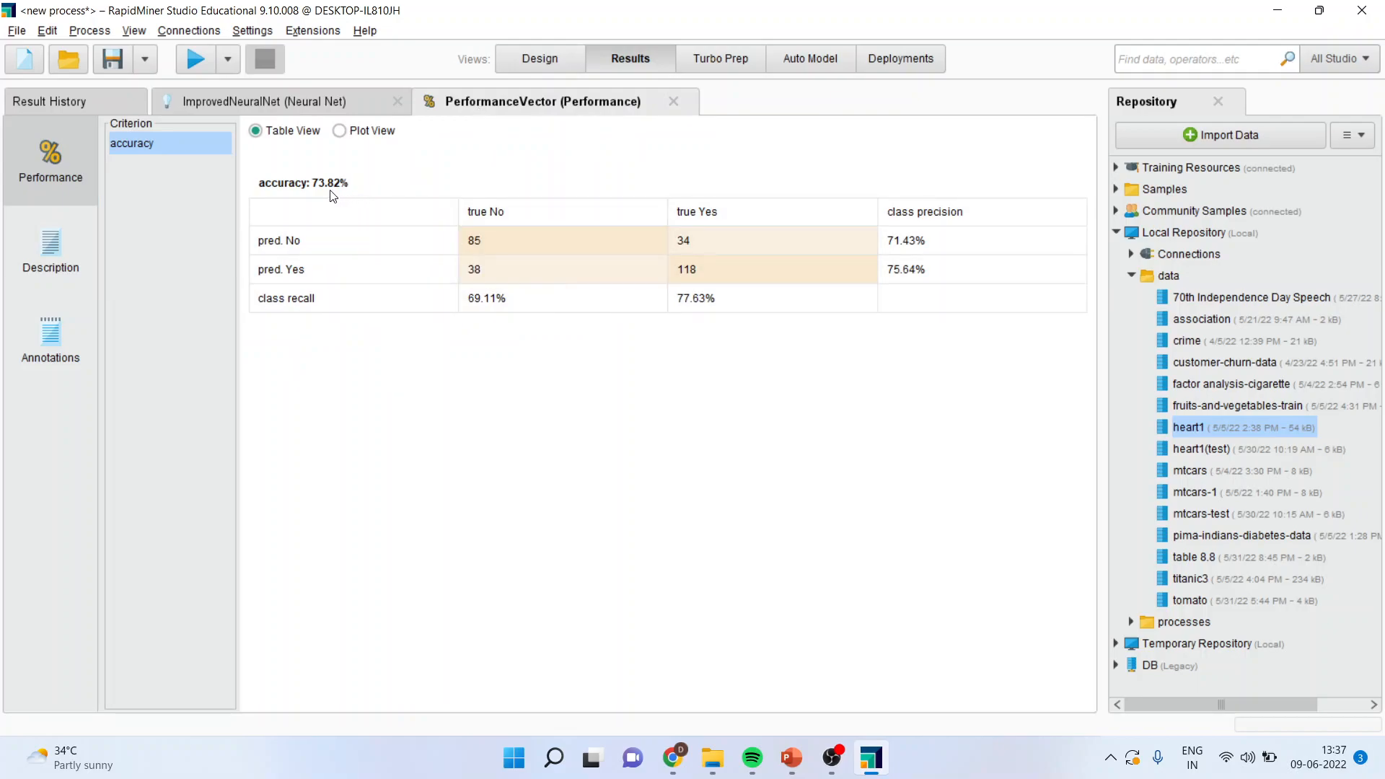
{"action": "left_click", "coordinate": [280, 101]}
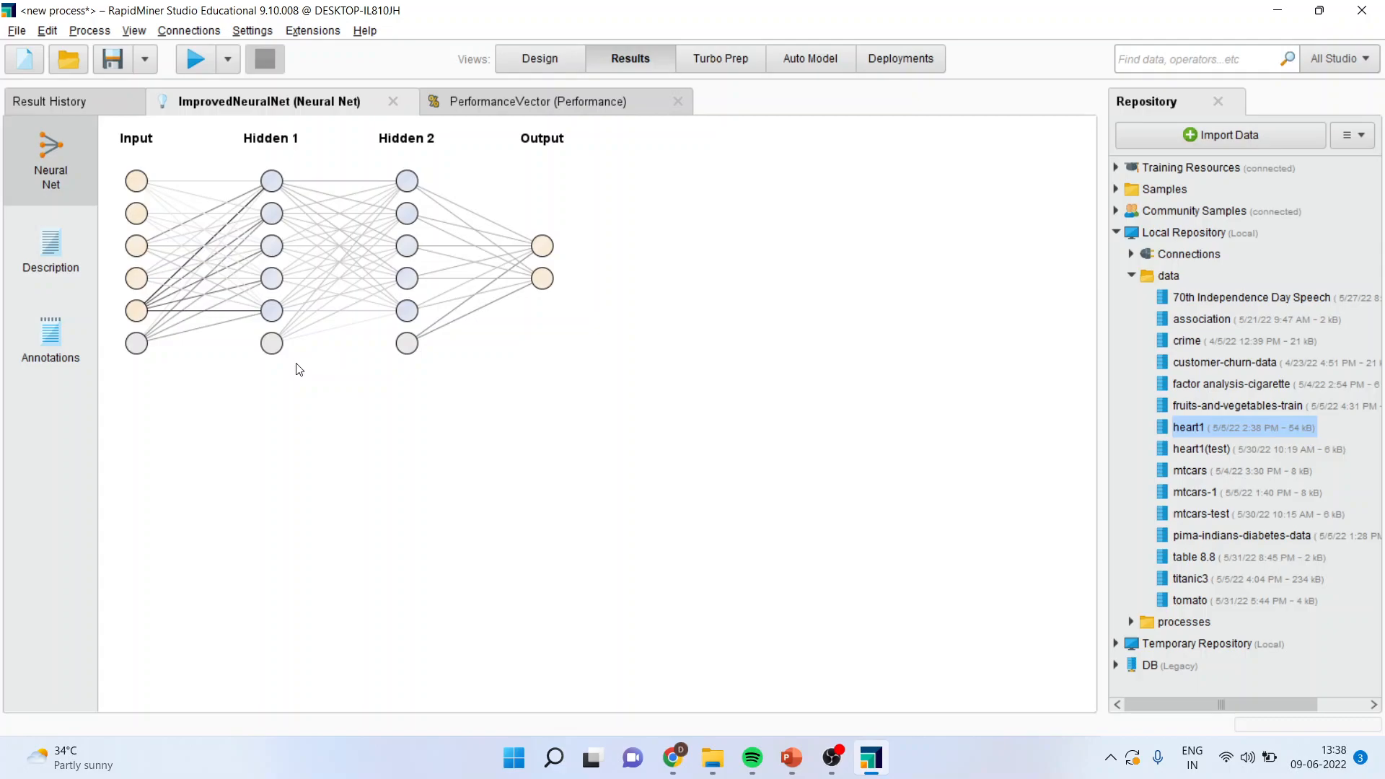
{"action": "left_click", "coordinate": [539, 62]}
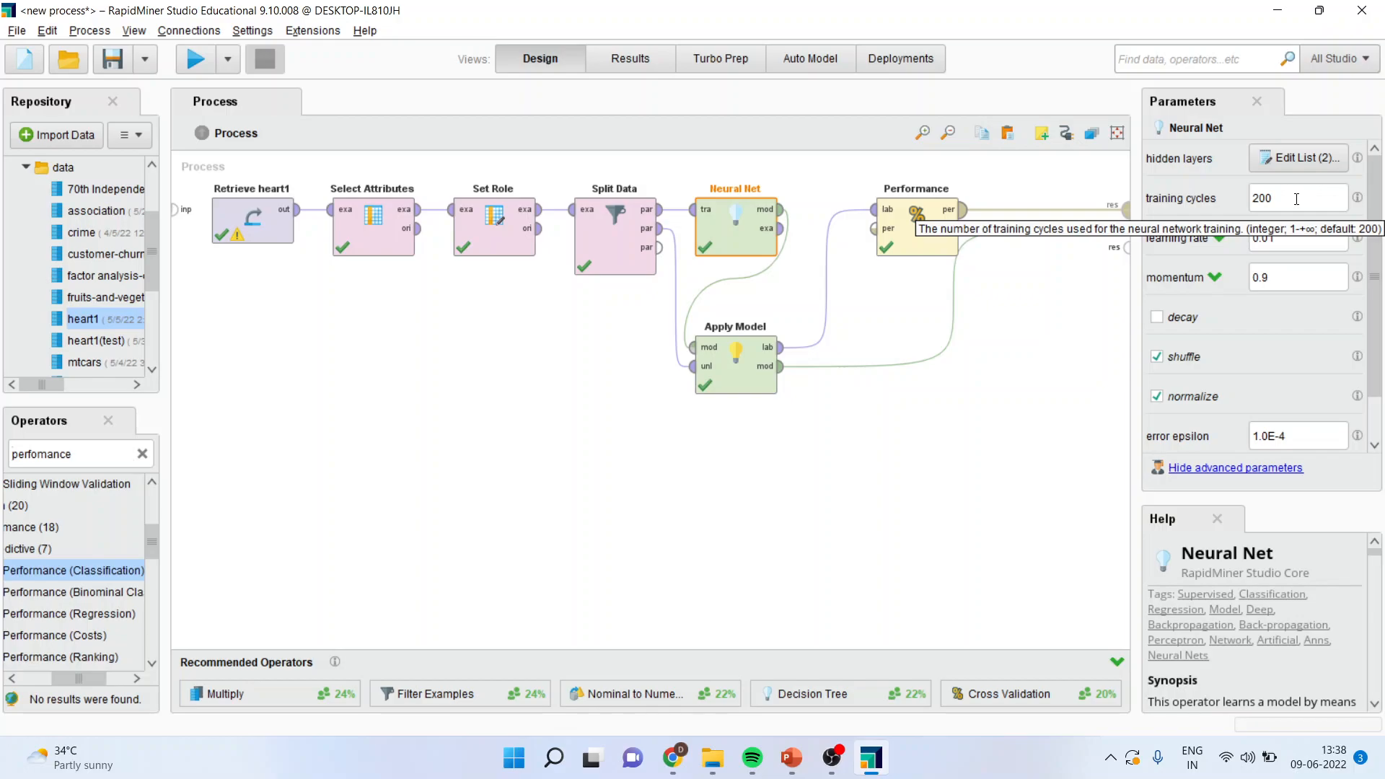
Step: Try a momentum of 1.1 for Neural Net, run the process to view the network diagram, and return to the process design
{"action": "left_click", "coordinate": [1285, 280]}
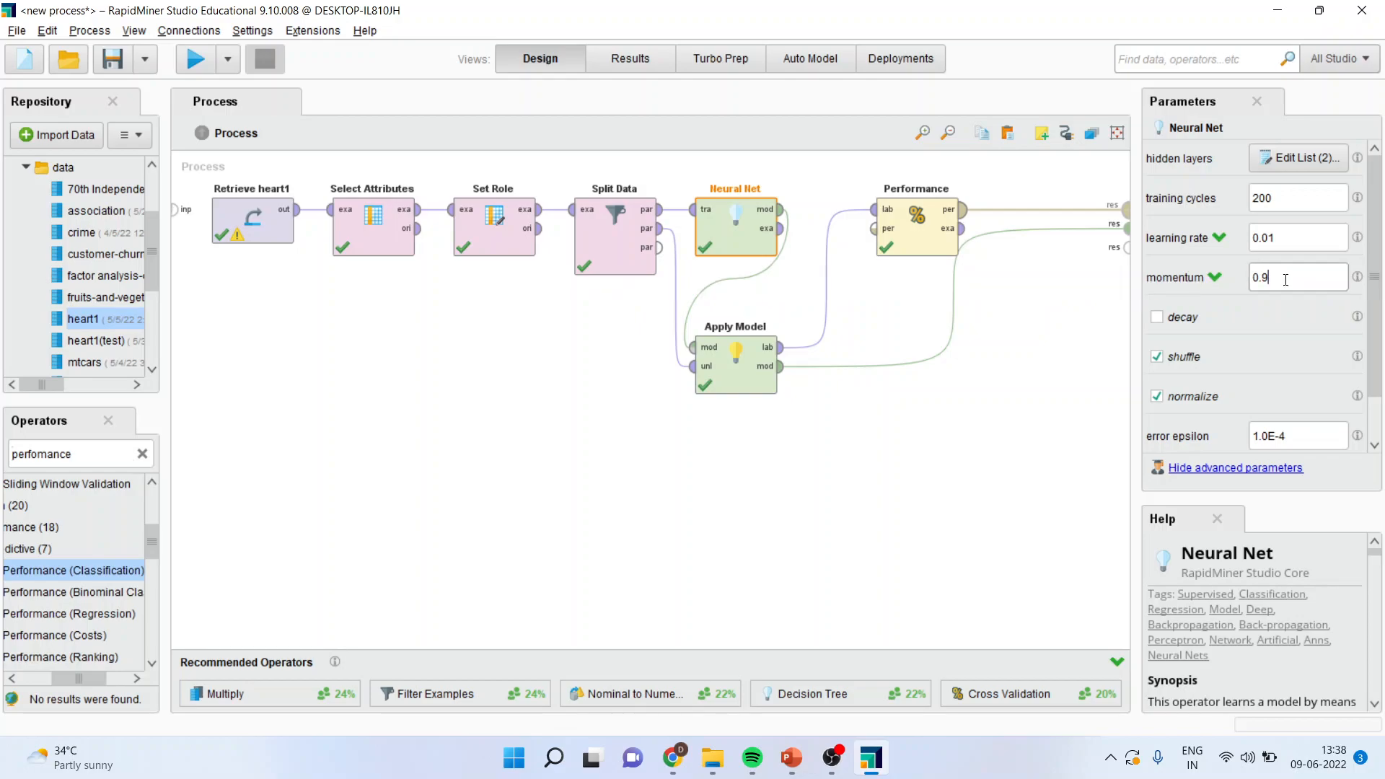
{"action": "key", "text": "BackSpace"}
{"action": "key", "text": "BackSpace"}
{"action": "key", "text": "BackSpace"}
{"action": "type", "text": "1.1"}
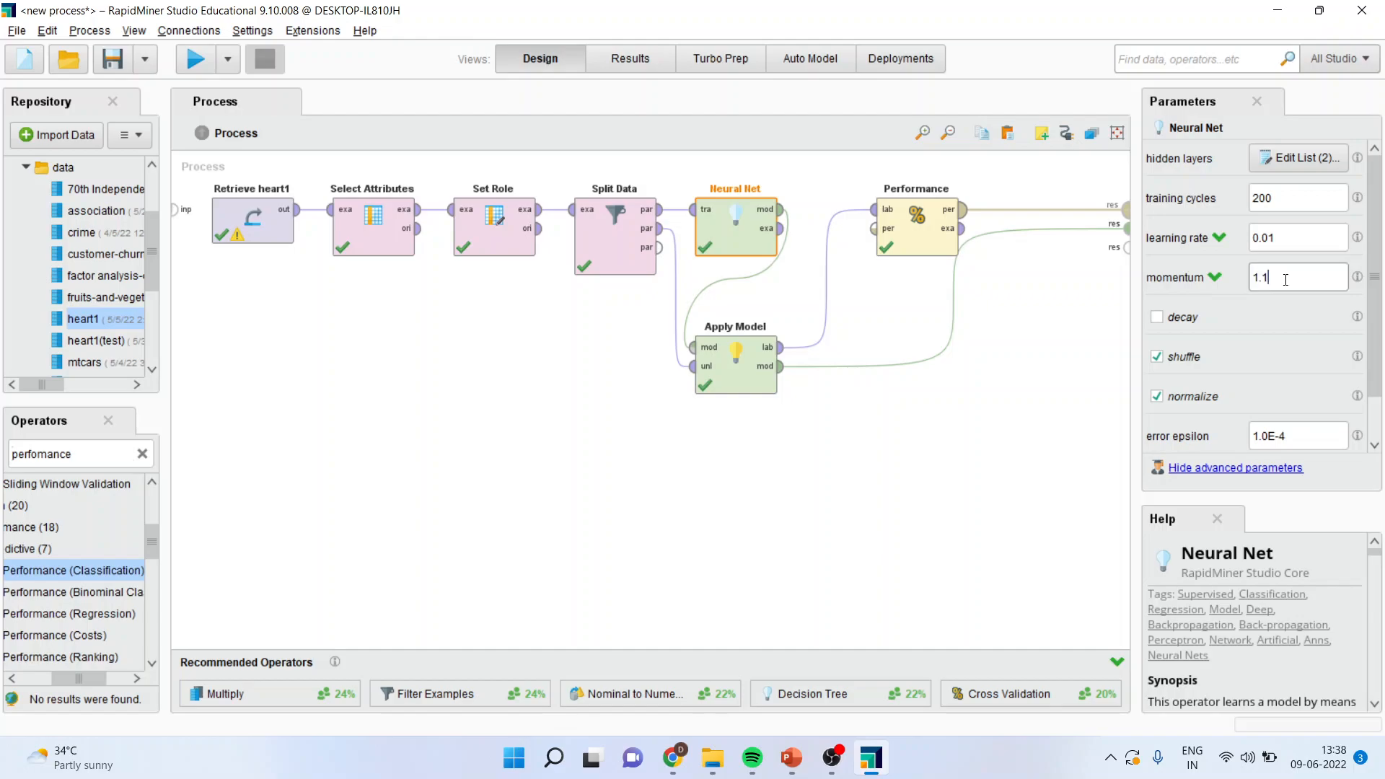
{"action": "left_click", "coordinate": [197, 64]}
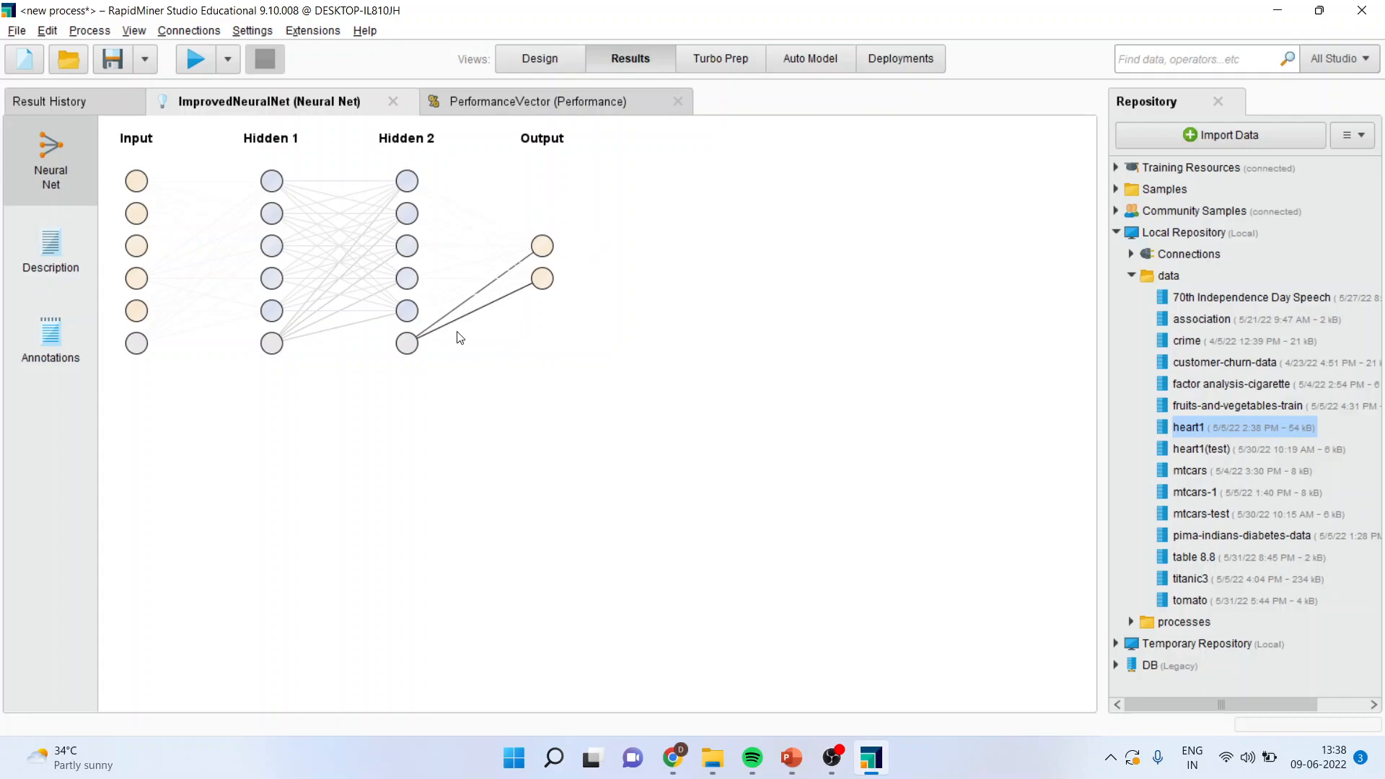
{"action": "left_click", "coordinate": [534, 63]}
Step: Try a momentum of 0.5 for Neural Net, rerun the process to view the network diagram, and return to the process design
{"action": "left_click", "coordinate": [1284, 277]}
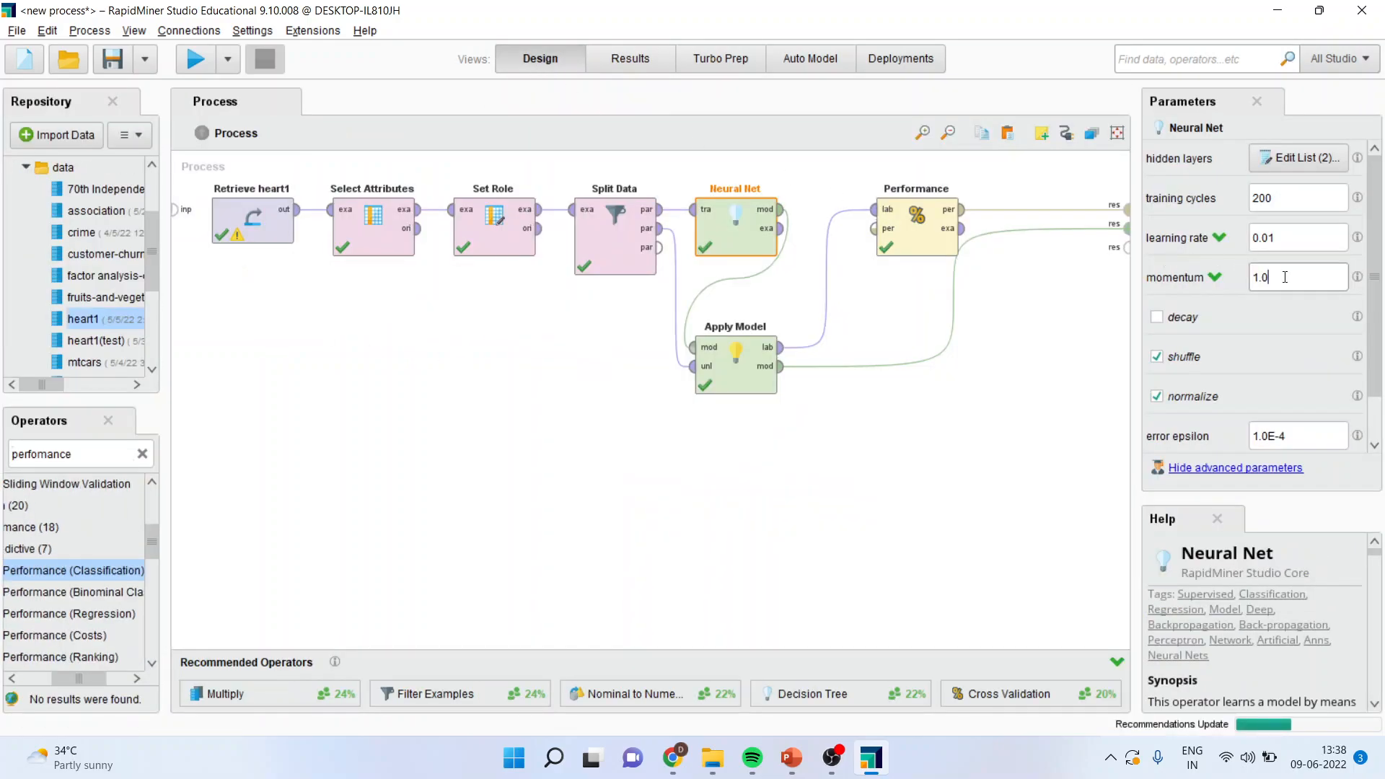
{"action": "key", "text": "BackSpace"}
{"action": "key", "text": "BackSpace"}
{"action": "key", "text": "BackSpace"}
{"action": "type", "text": "0."}
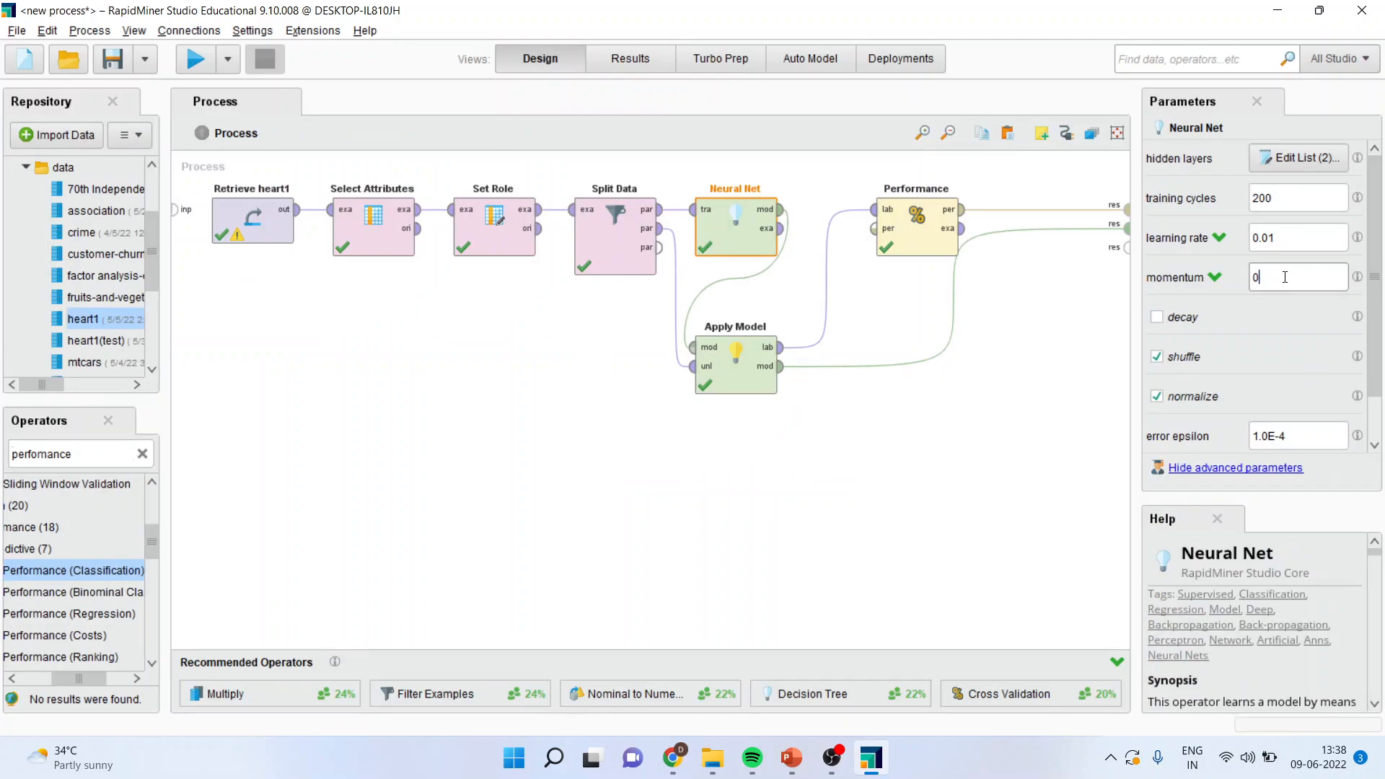
{"action": "type", "text": "5"}
{"action": "left_click", "coordinate": [196, 61]}
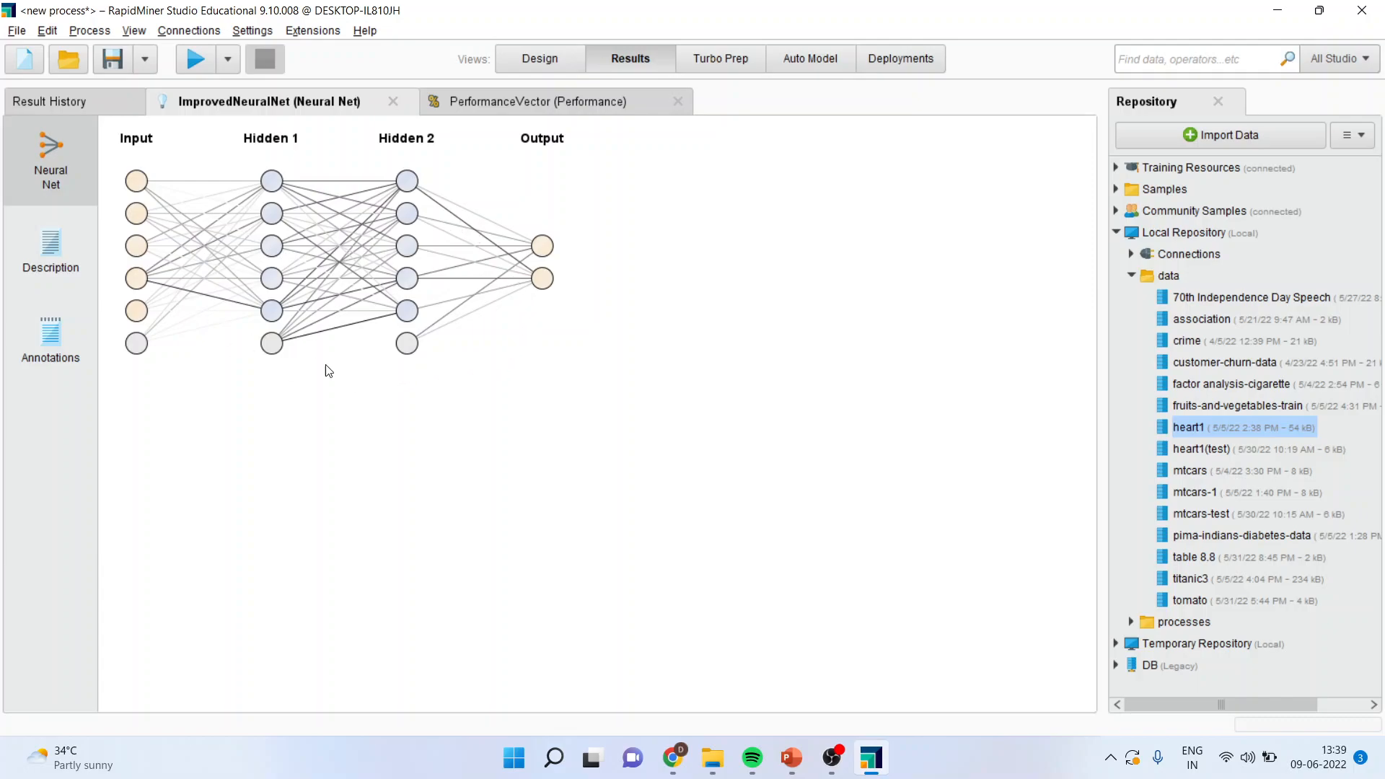
{"action": "left_click", "coordinate": [528, 61]}
Step: Try a momentum of 1.5 for Neural Net, rerun the process to view the network diagram, and return to the process design
{"action": "left_click", "coordinate": [1290, 279]}
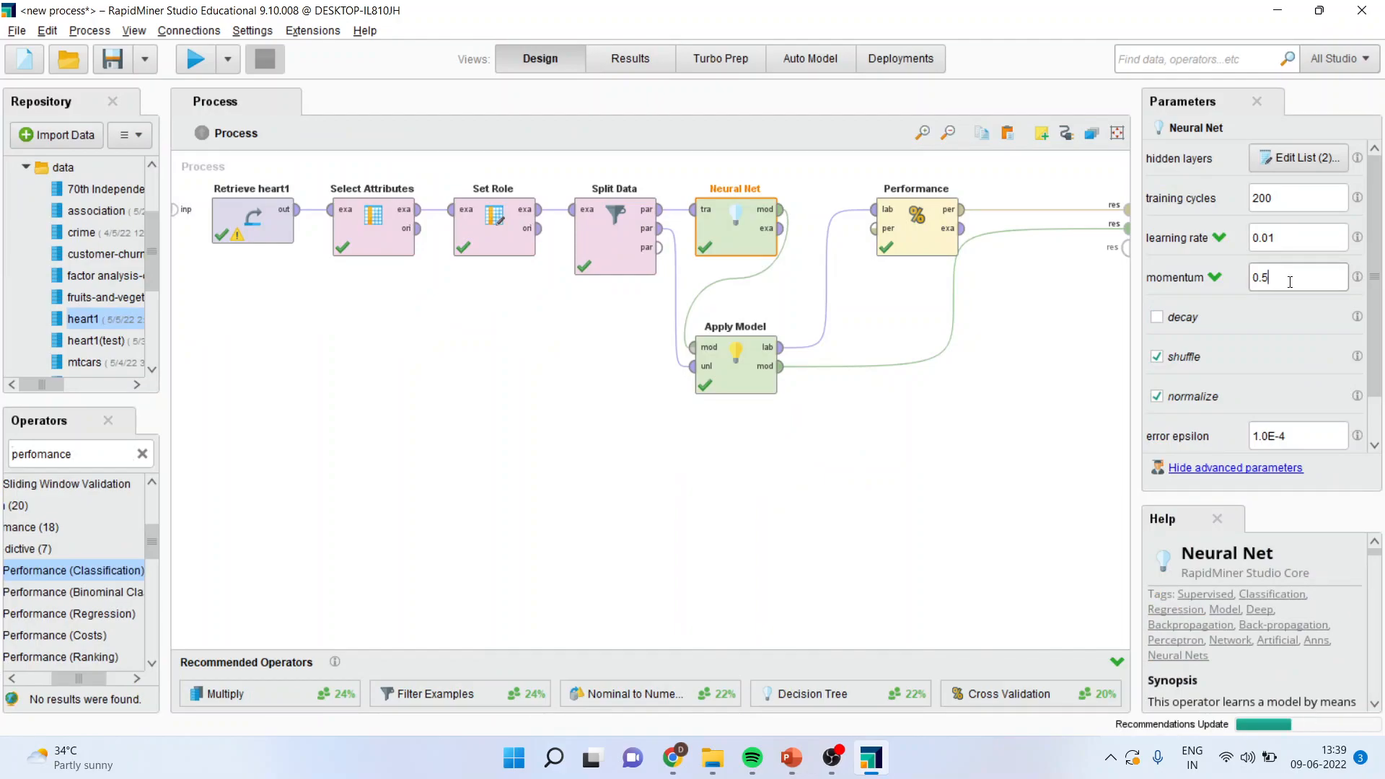
{"action": "key", "text": "BackSpace"}
{"action": "key", "text": "BackSpace"}
{"action": "key", "text": "BackSpace"}
{"action": "type", "text": "1.5"}
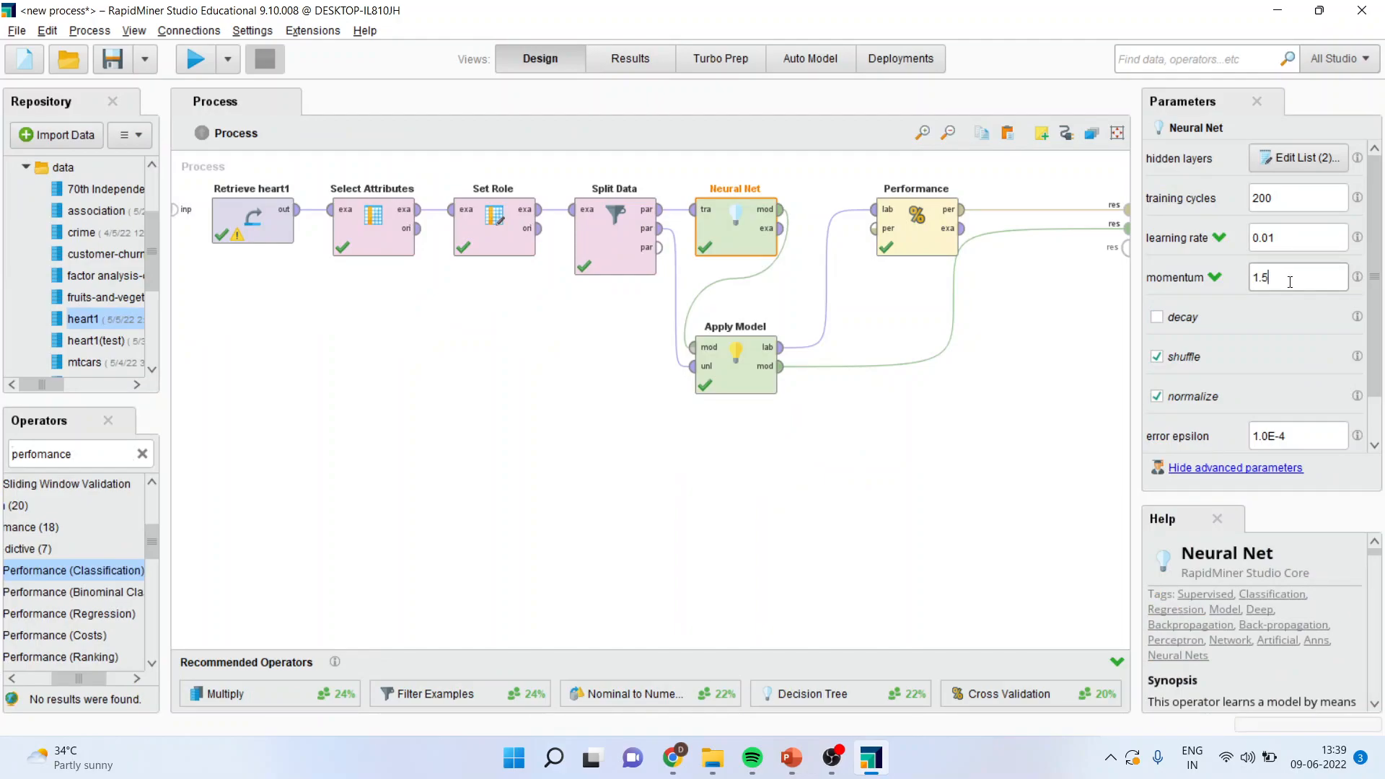
{"action": "left_click", "coordinate": [196, 60]}
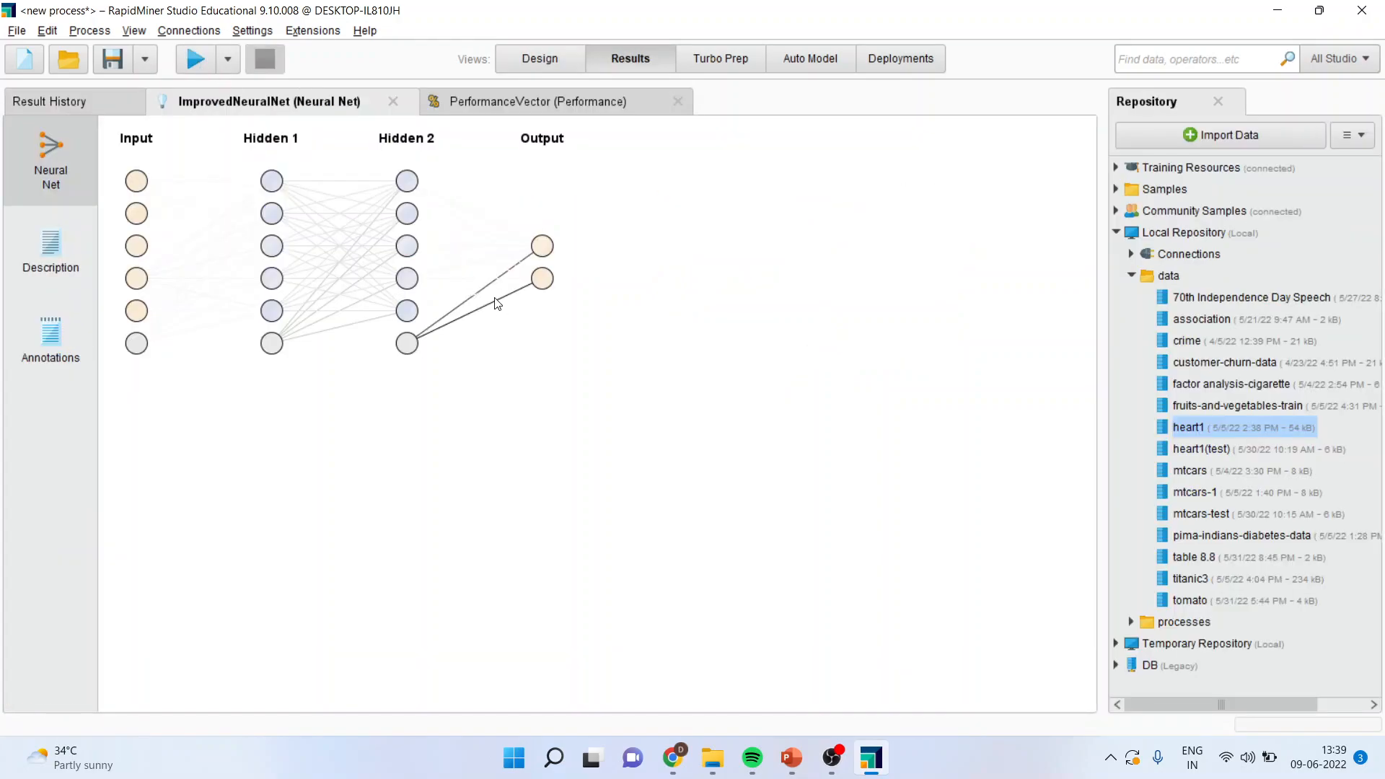
{"action": "left_click", "coordinate": [525, 61]}
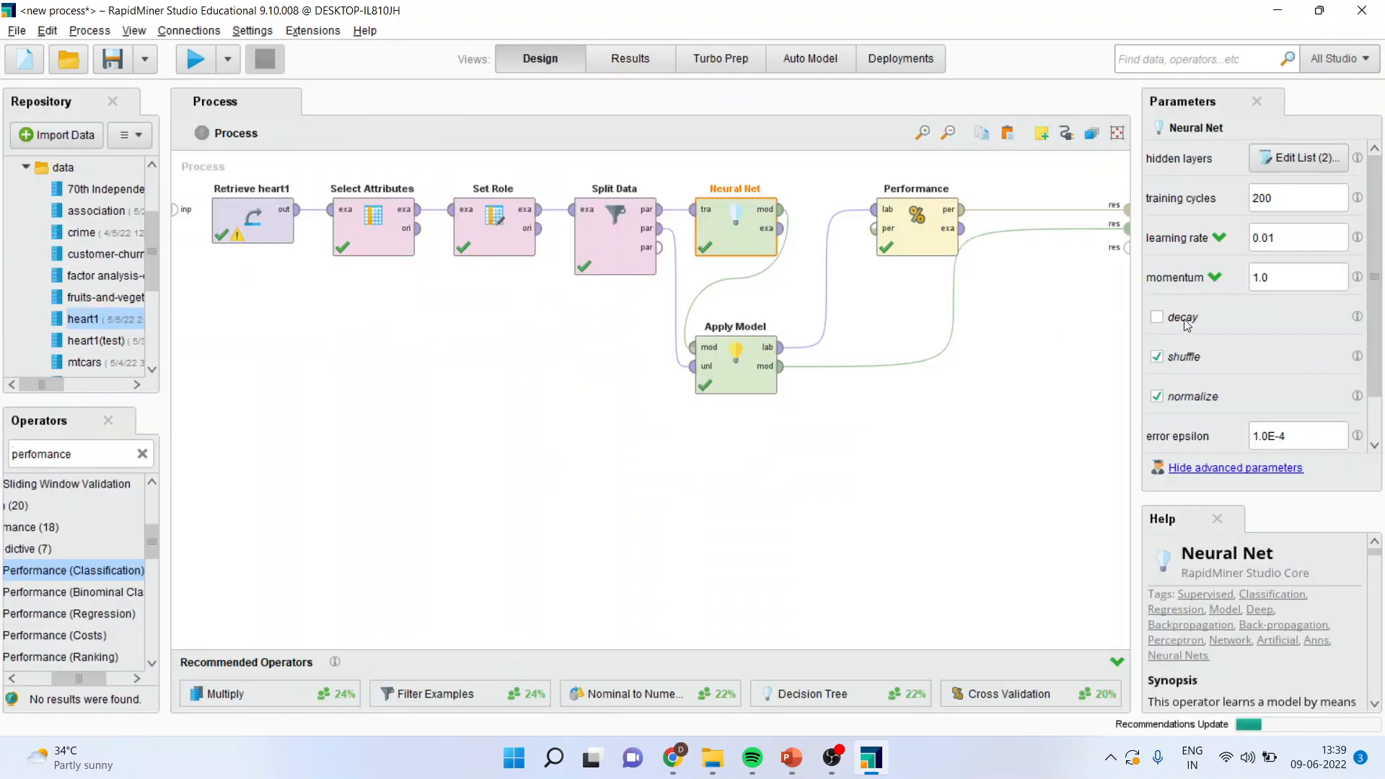
Step: Set Neural Net's momentum back to 0.9
{"action": "left_click", "coordinate": [1278, 280]}
{"action": "key", "text": "BackSpace"}
{"action": "key", "text": "BackSpace"}
{"action": "key", "text": "BackSpace"}
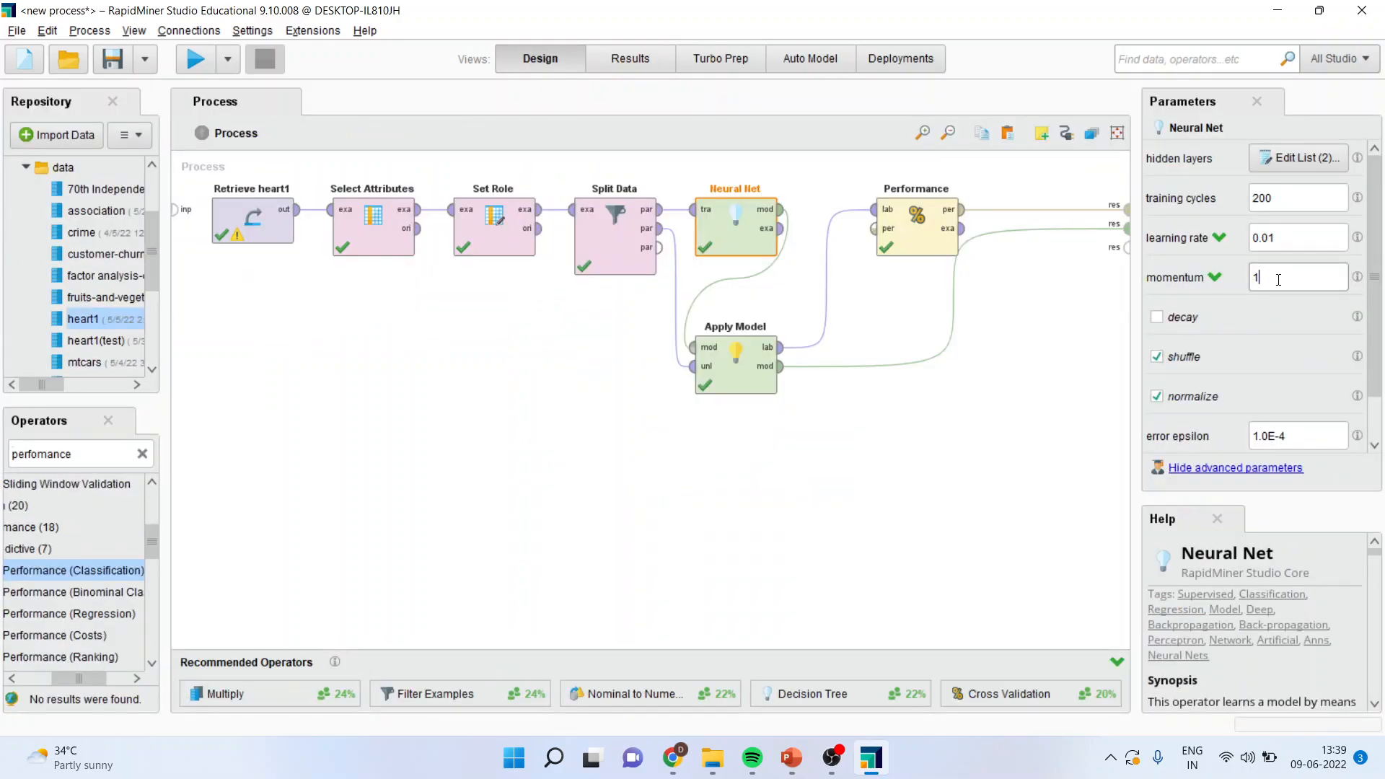
{"action": "type", "text": "0.9"}
Step: Set Neural Net's learning rate to 0.05 and run the process
{"action": "left_click", "coordinate": [1276, 239]}
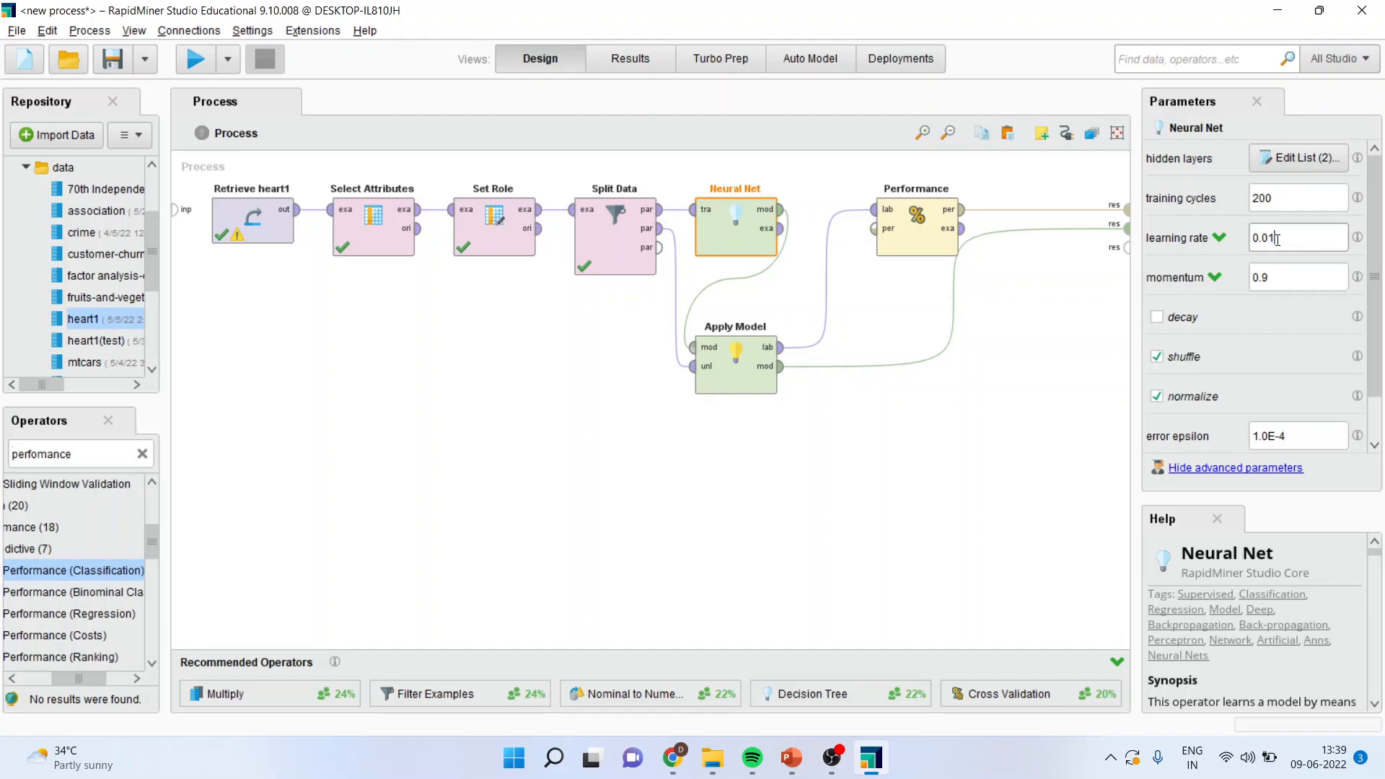
{"action": "key", "text": "BackSpace"}
{"action": "type", "text": "5"}
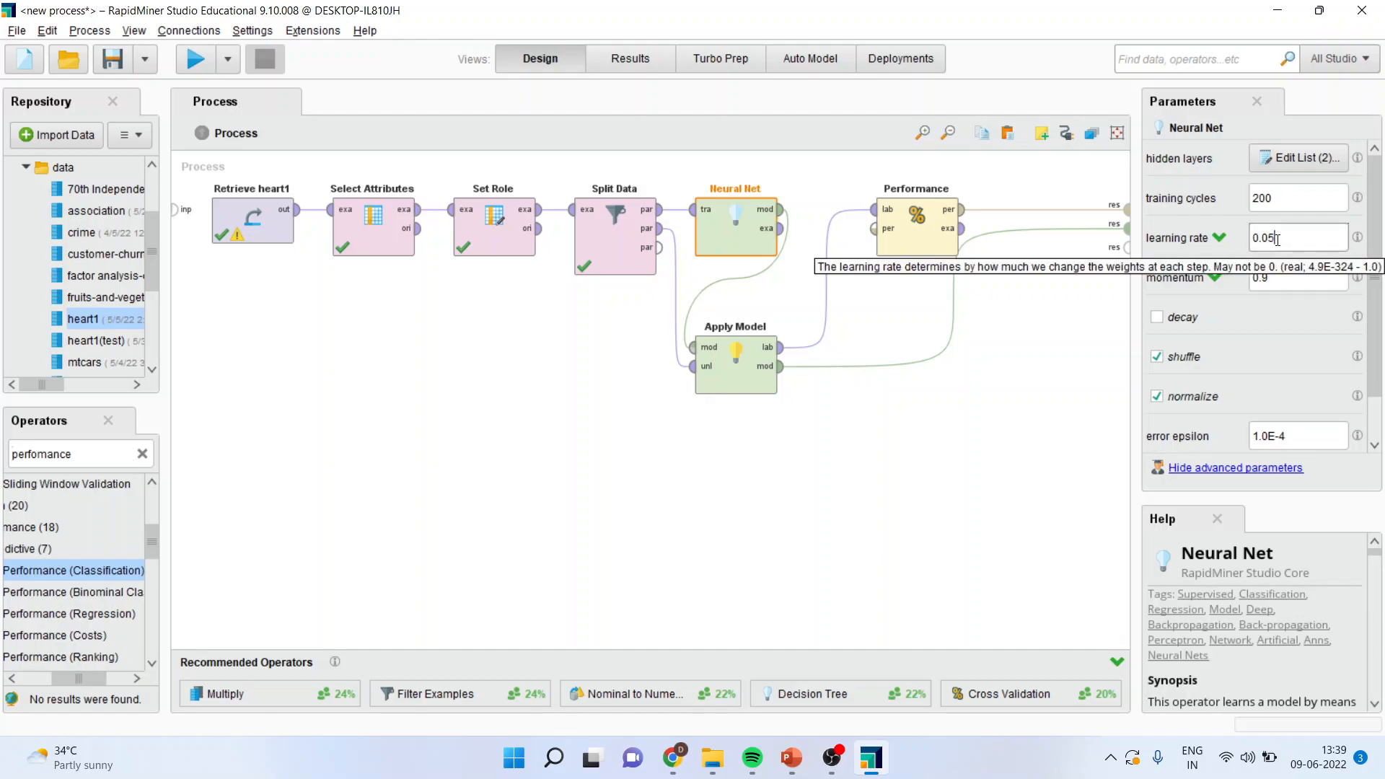
{"action": "left_click", "coordinate": [198, 62]}
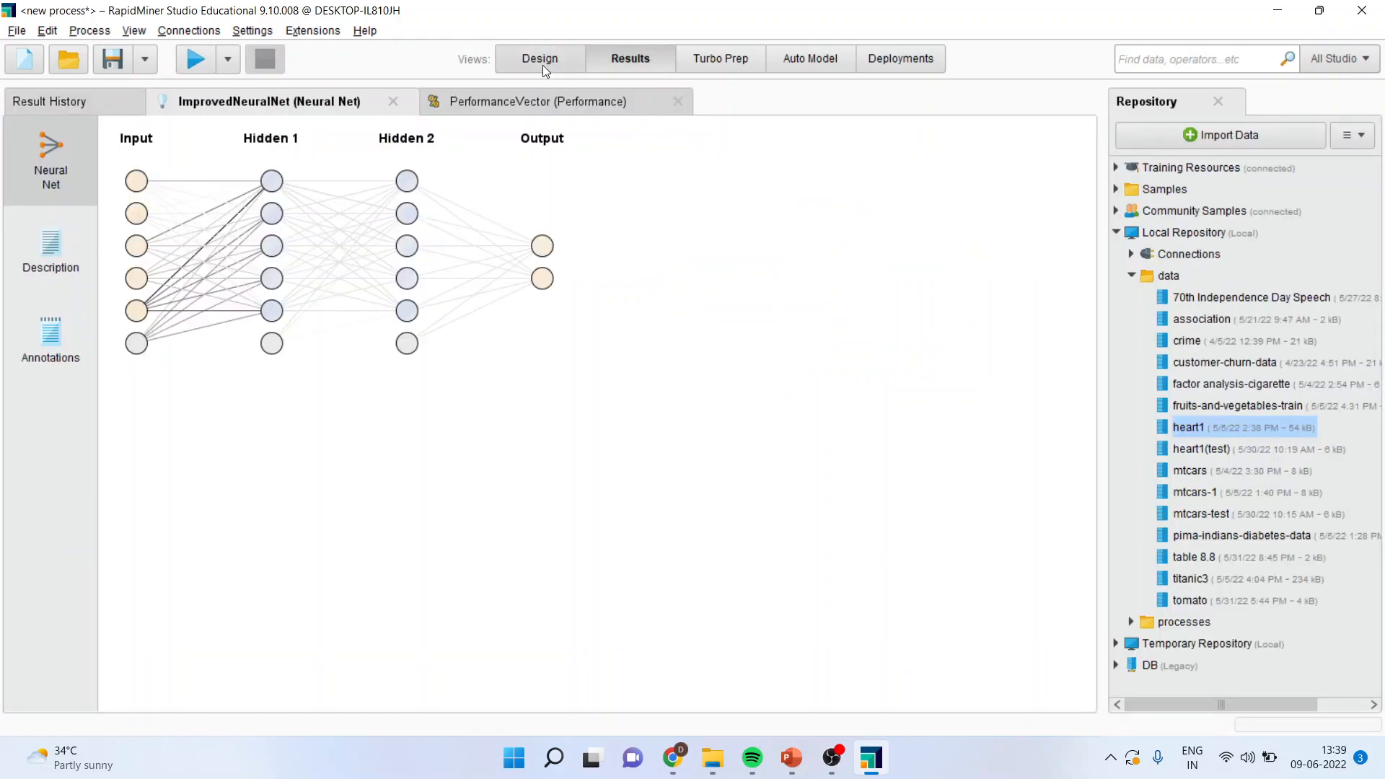
Step: Check the learning rate in the process design, and review the resulting network diagram and the accuracy table
{"action": "left_click", "coordinate": [542, 63]}
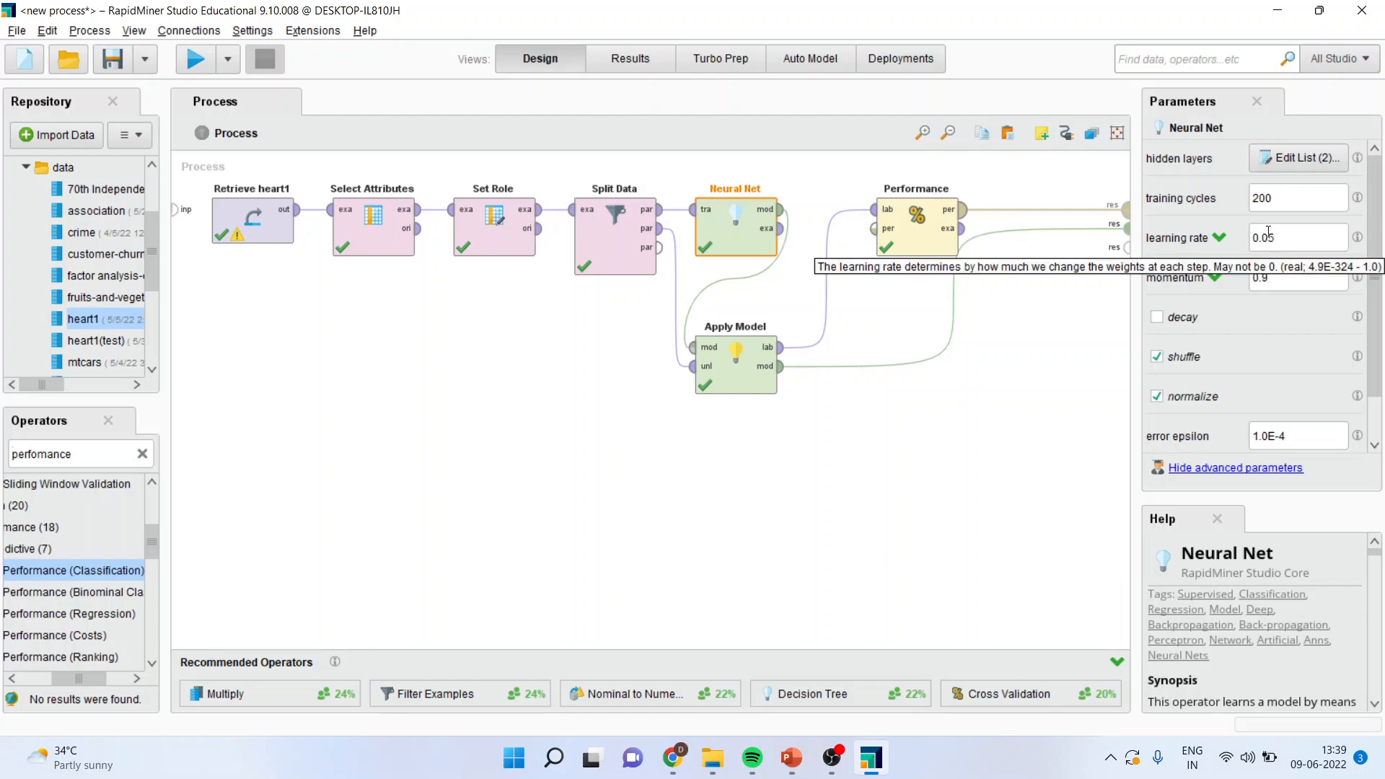
{"action": "left_click", "coordinate": [638, 59]}
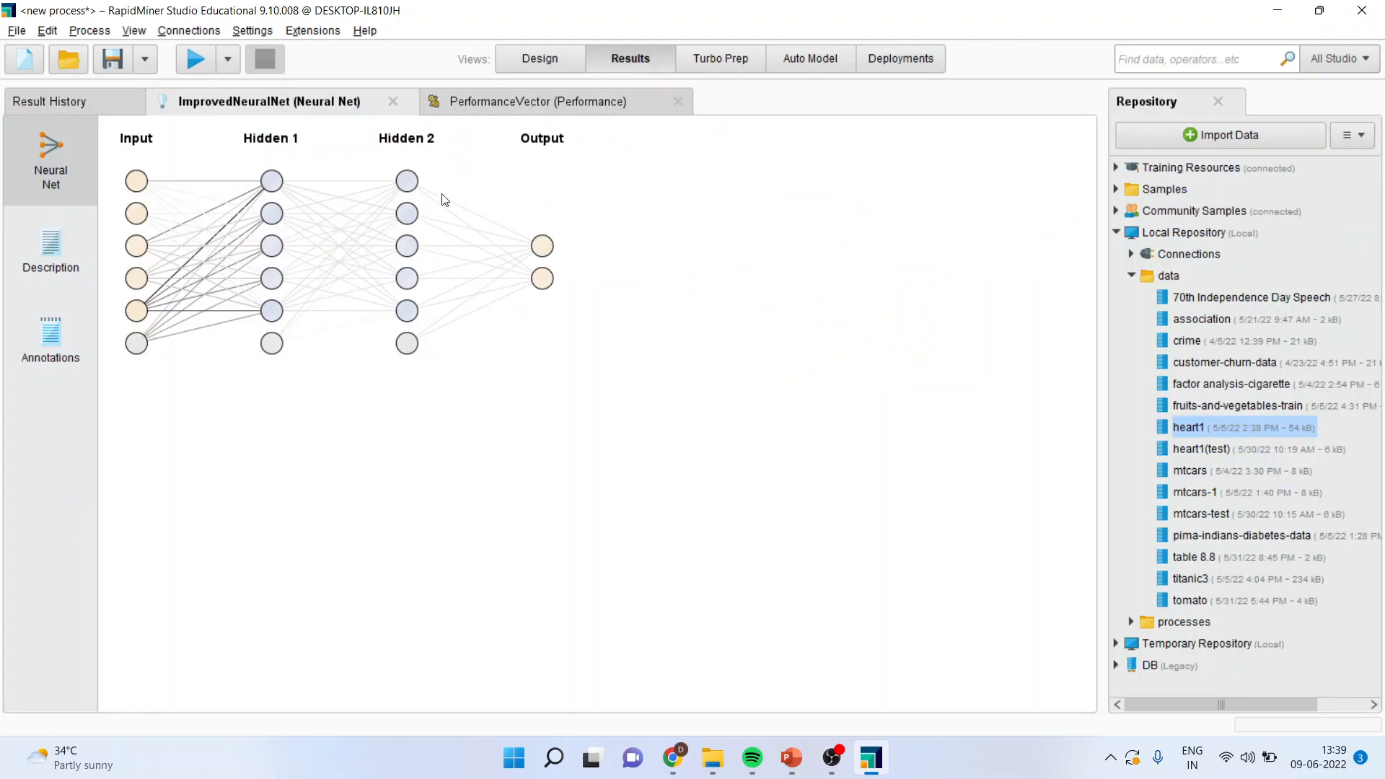
{"action": "left_click", "coordinate": [485, 108]}
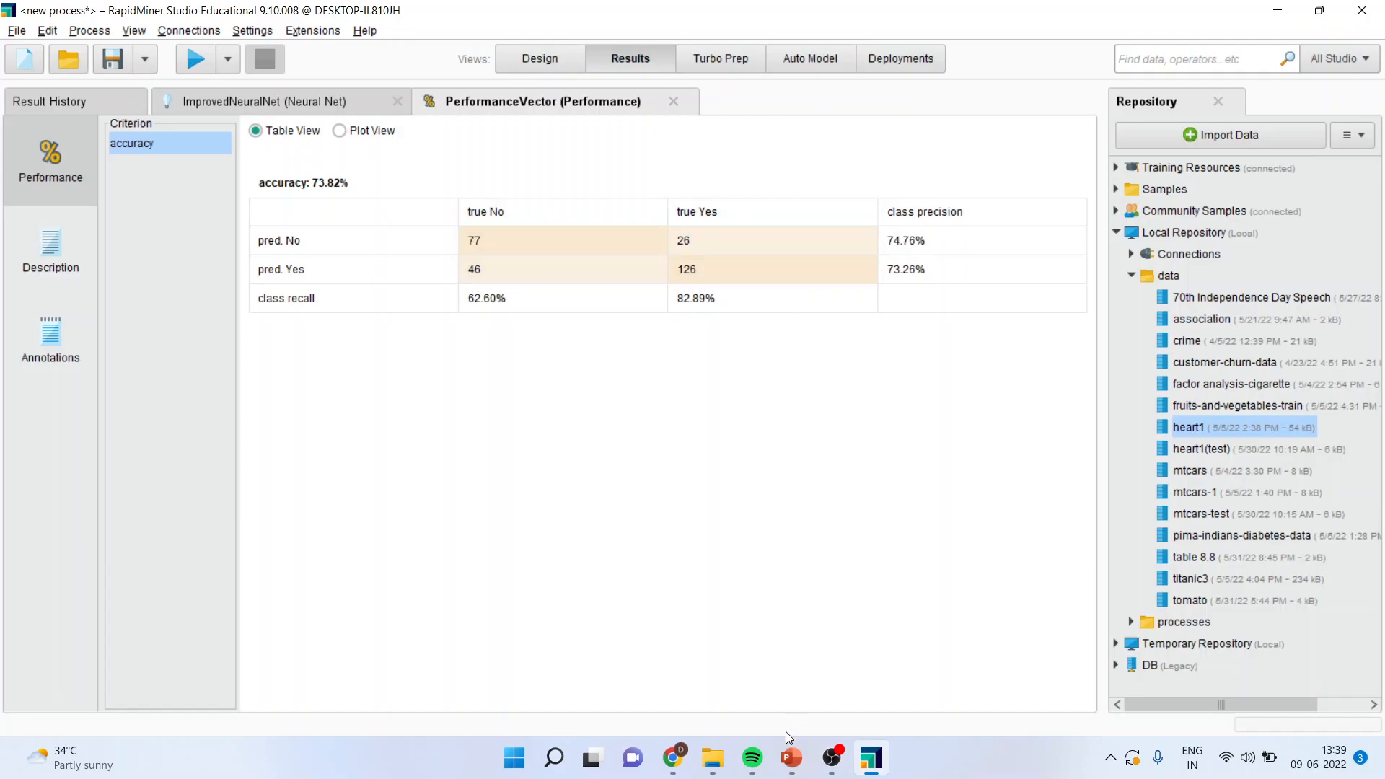
Step: Switch to the PowerPoint presentation and show the closing Thank You slide as a slide show
{"action": "mouse_move", "coordinate": [792, 757]}
{"action": "left_click", "coordinate": [737, 697]}
{"action": "left_click", "coordinate": [123, 339]}
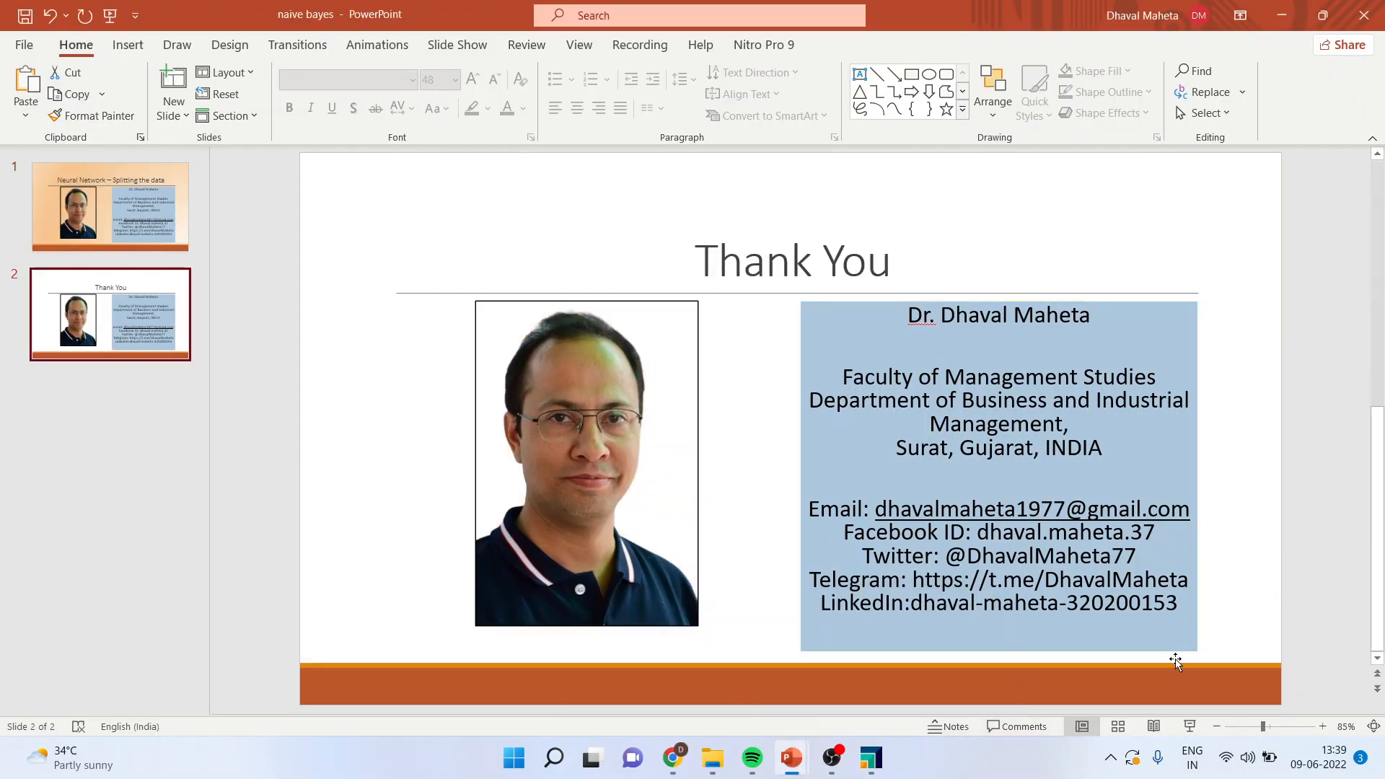
{"action": "left_click", "coordinate": [1192, 728]}
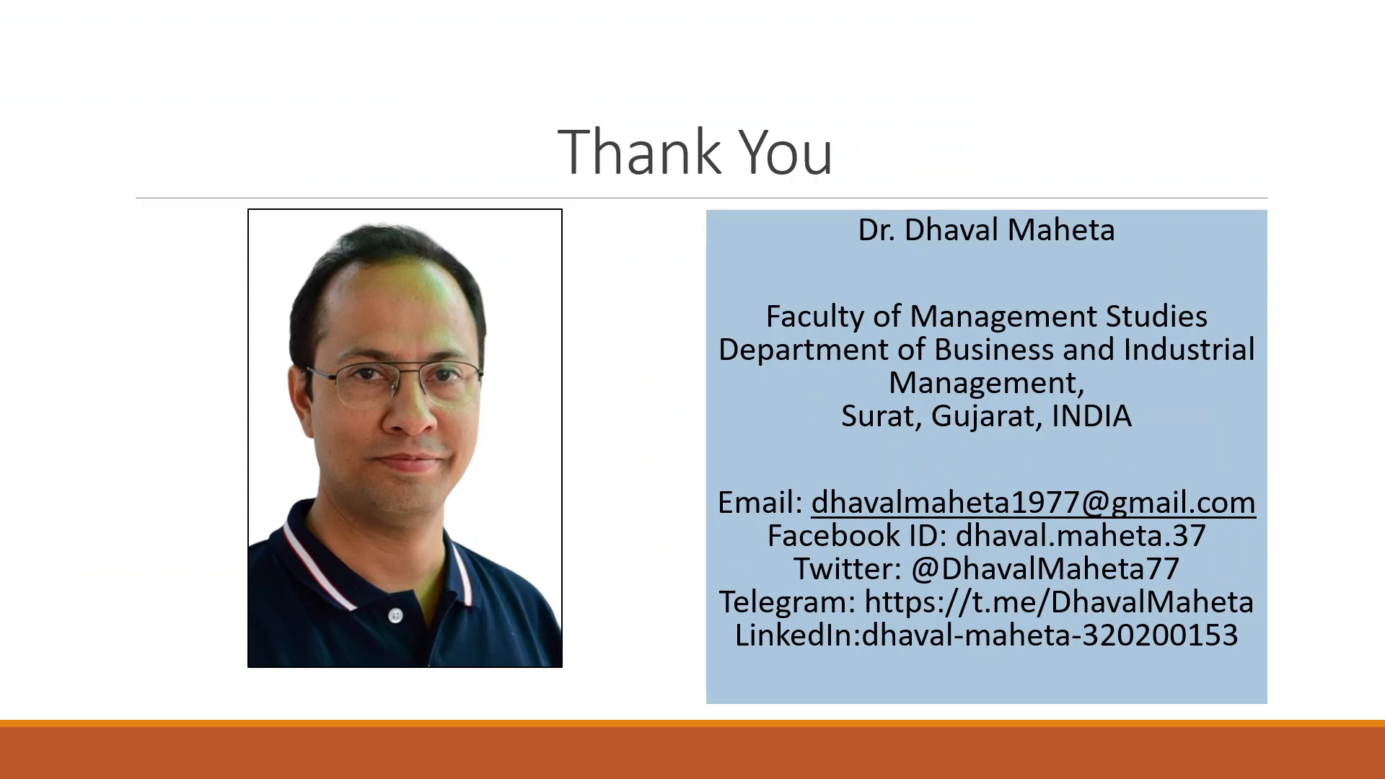